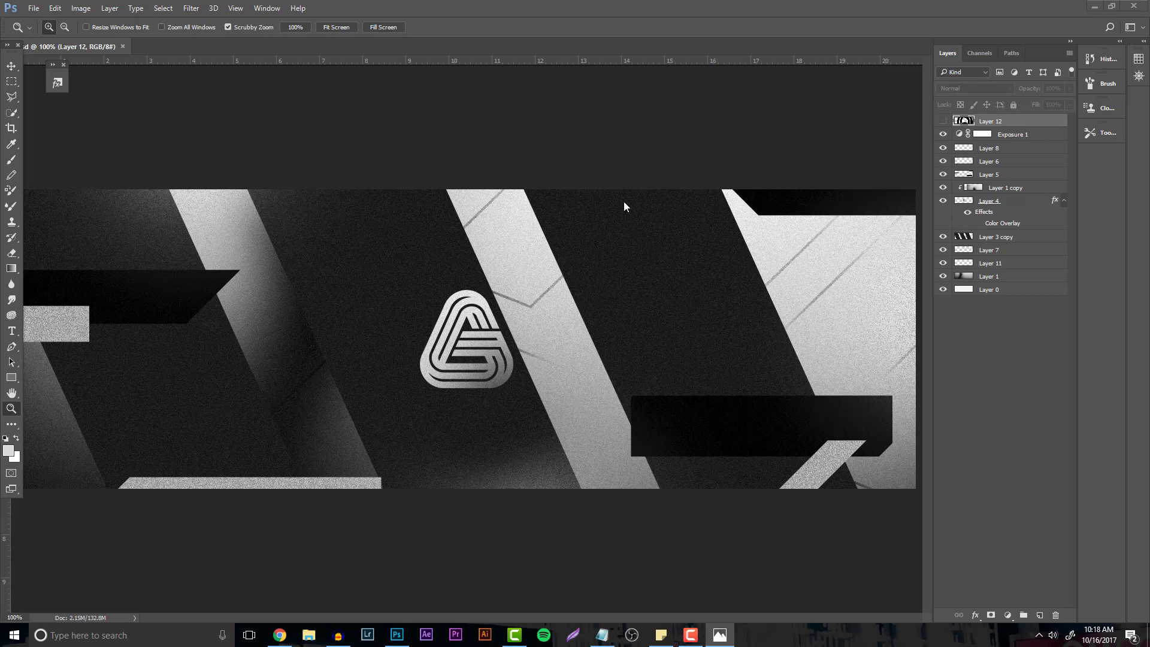
Create a new document 1500 pixels wide and 500 pixels high with a white background.
{"action": "left_click", "coordinate": [33, 7]}
{"action": "left_click", "coordinate": [33, 23]}
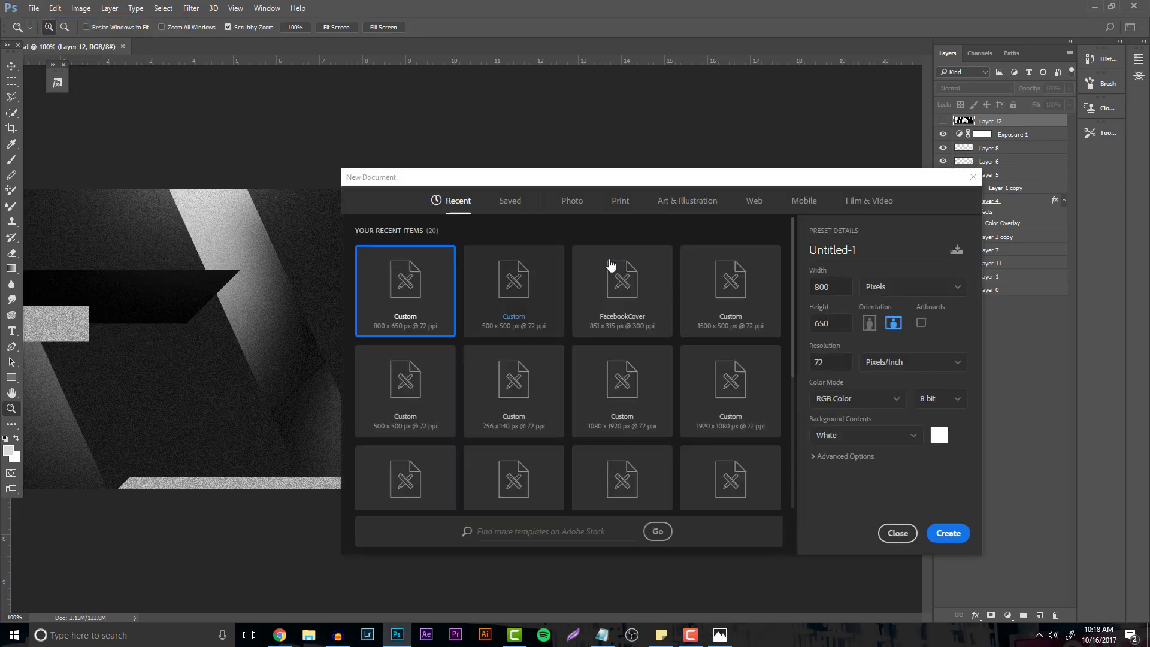
{"action": "left_click", "coordinate": [849, 290]}
{"action": "type", "text": "150"}
{"action": "left_click", "coordinate": [818, 332]}
{"action": "type", "text": "50"}
{"action": "left_click", "coordinate": [950, 535]}
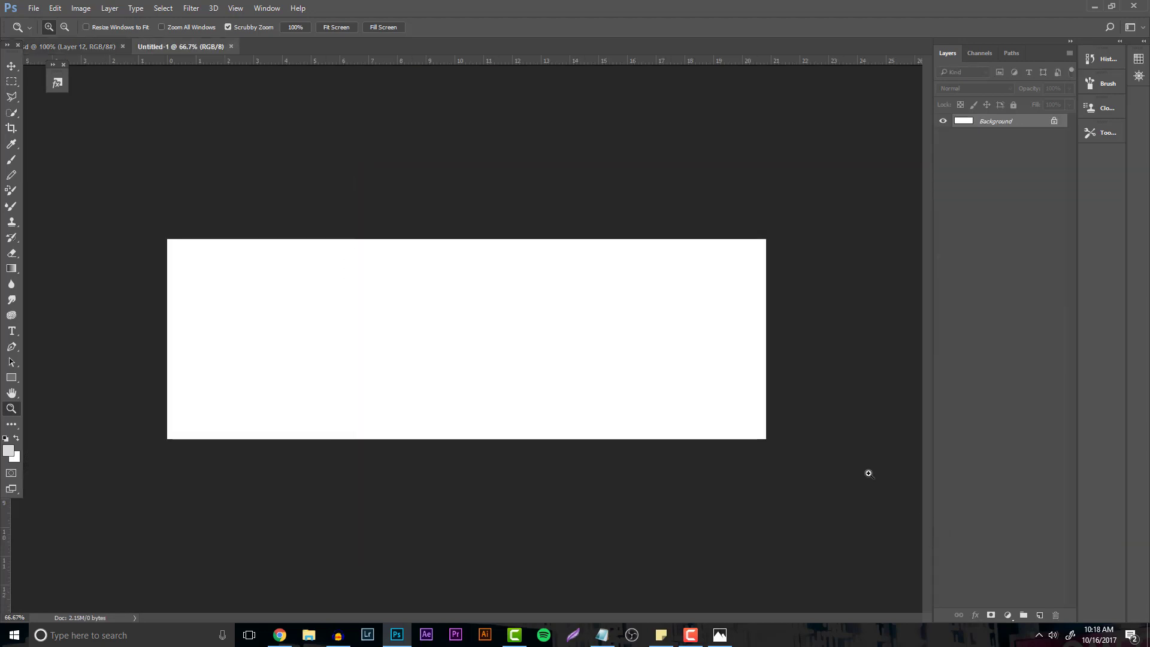
{"action": "left_click", "coordinate": [443, 316], "text": "alt"}
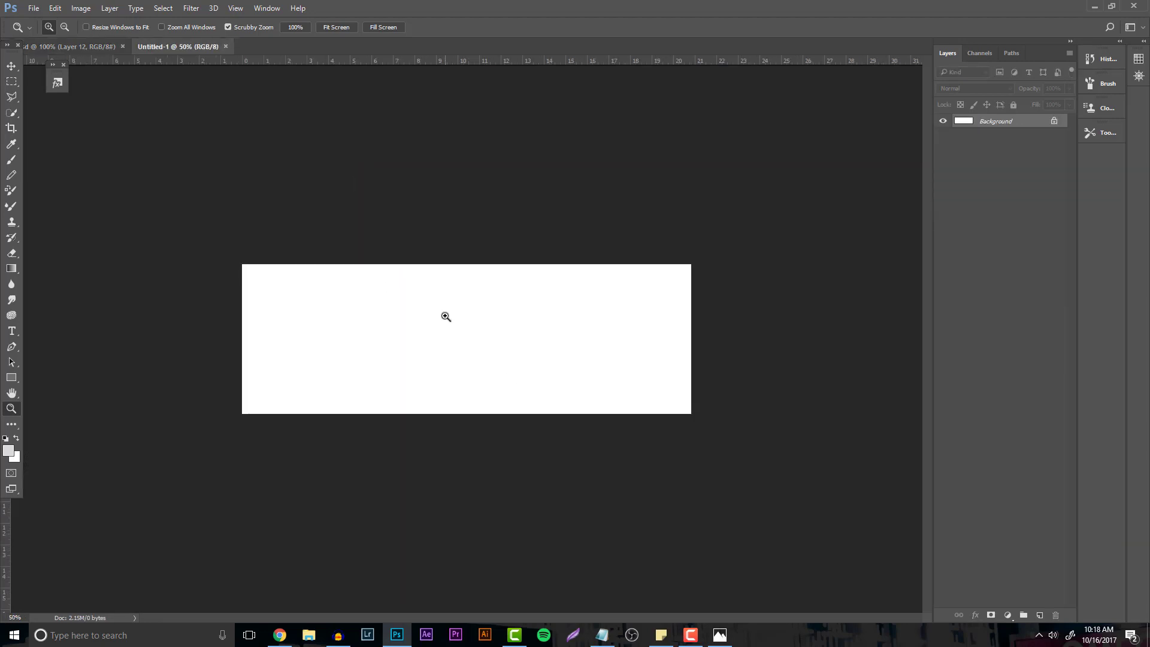
{"action": "left_click", "coordinate": [519, 316]}
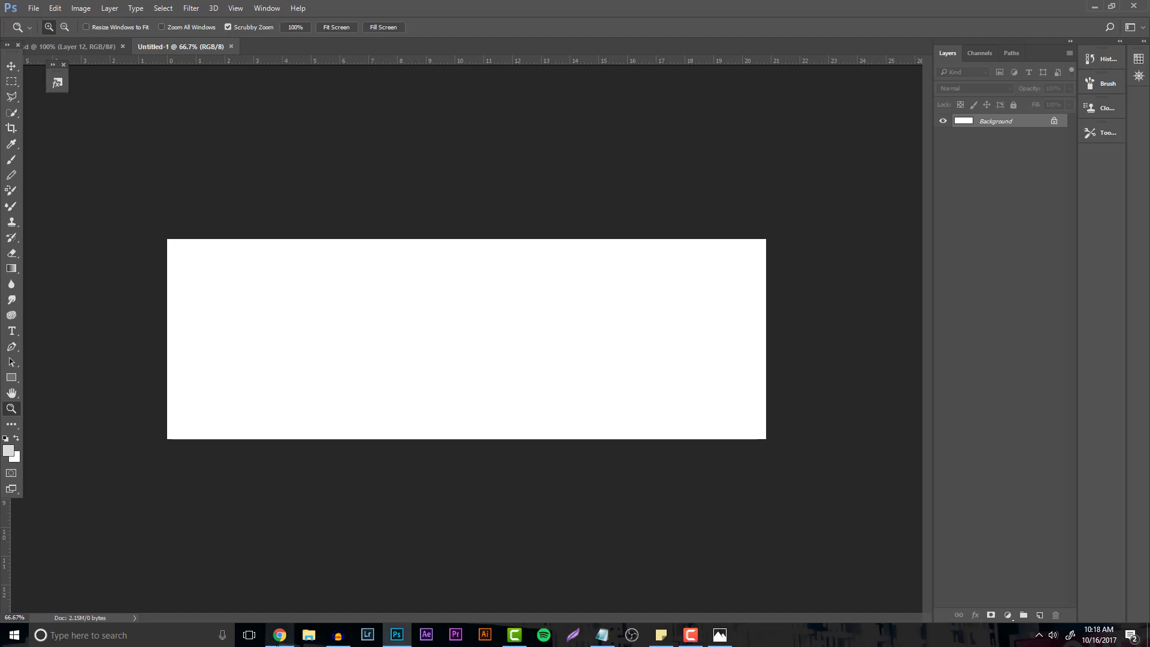
Switch to Chrome and run a Google image search for "hand on glass wallpaper" in a new tab.
{"action": "left_click", "coordinate": [279, 635]}
{"action": "left_click", "coordinate": [253, 7]}
{"action": "type", "text": "google"}
{"action": "key", "text": "Return"}
{"action": "type", "text": "hand on glass "}
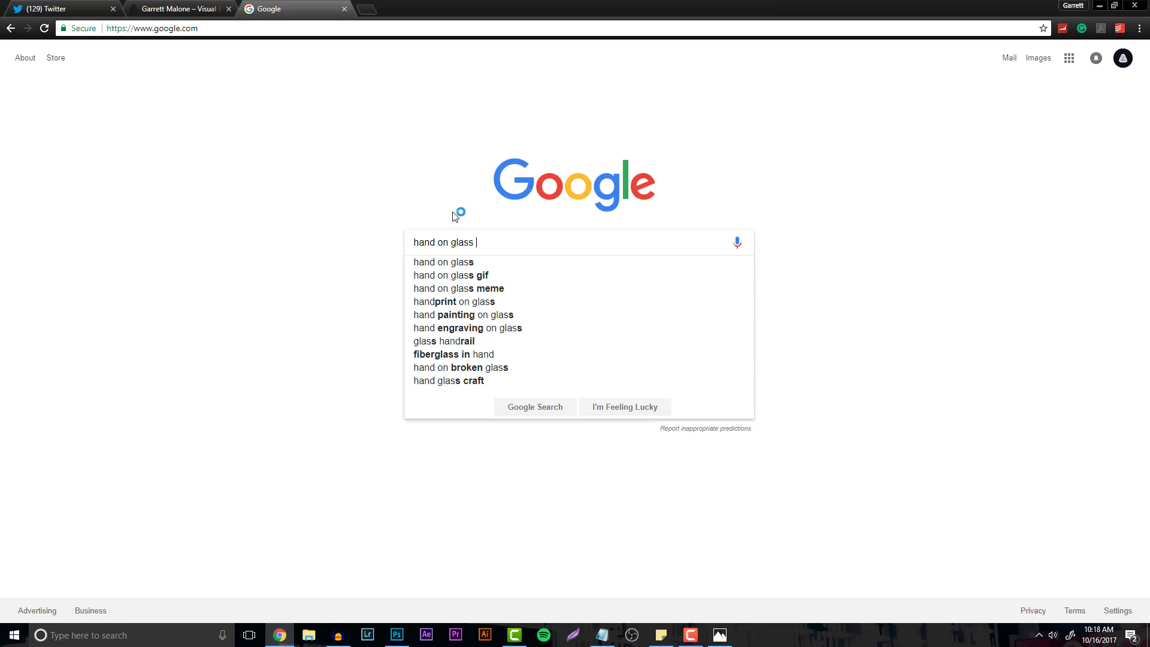
{"action": "type", "text": "wallpper"}
{"action": "key", "text": "Return"}
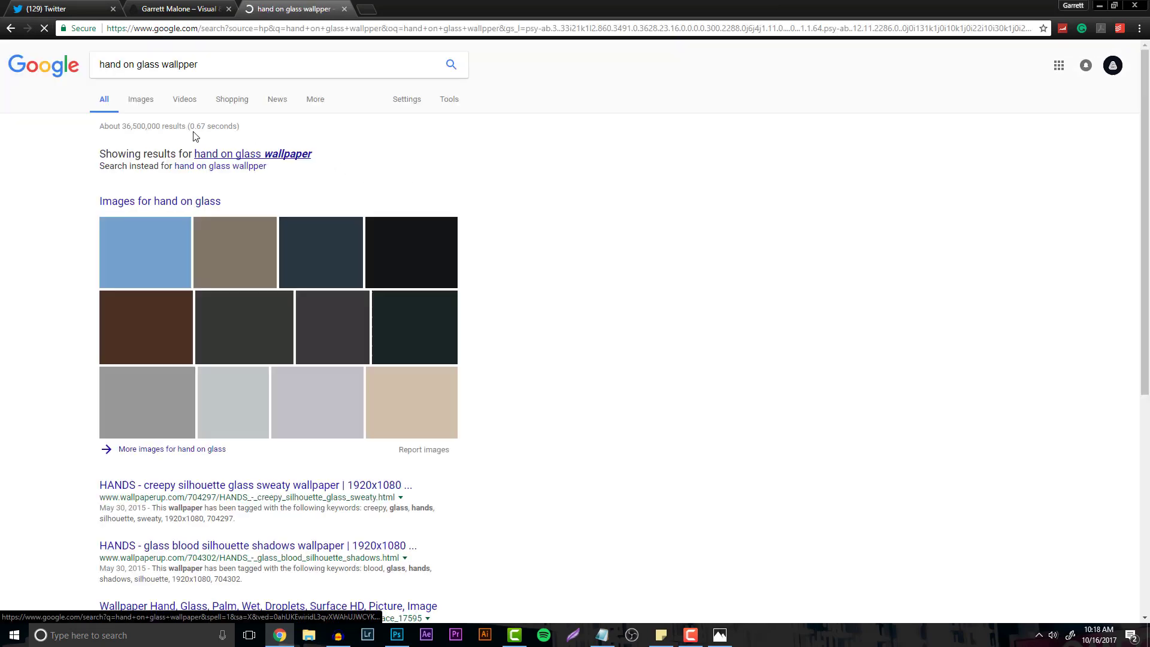
{"action": "left_click", "coordinate": [139, 100]}
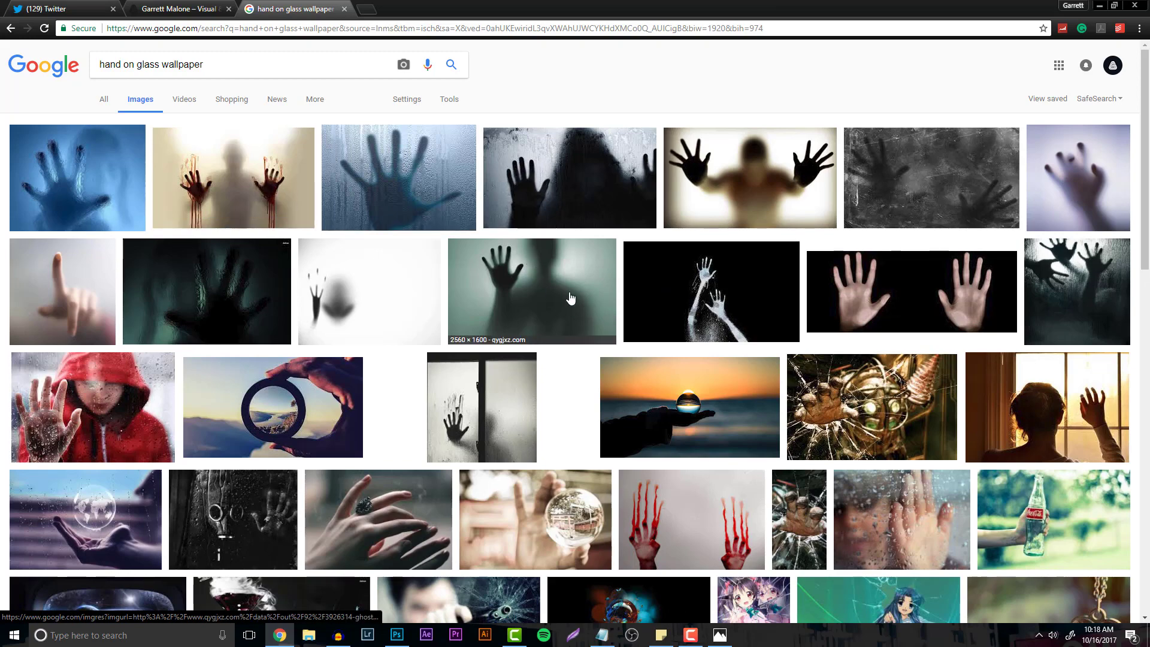
Browse the image results and preview the shirtless figure's silhouette with two raised hands.
{"action": "scroll", "coordinate": [599, 305], "scroll_direction": "down", "scroll_amount": 3}
{"action": "scroll", "coordinate": [693, 324], "scroll_direction": "up", "scroll_amount": 3}
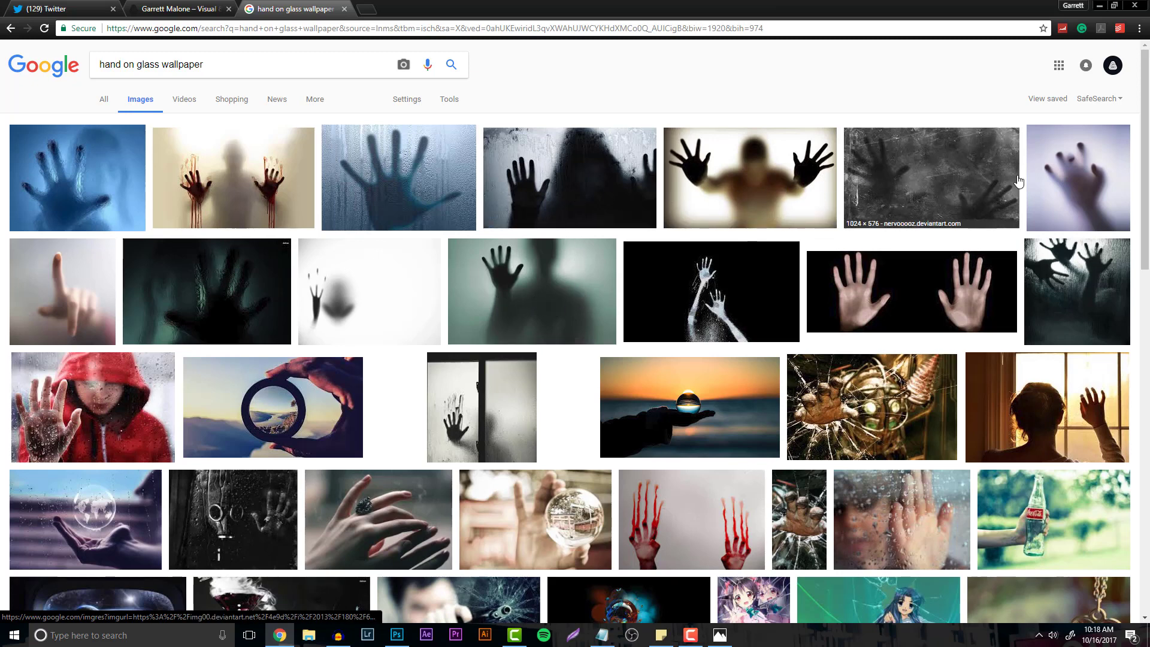
{"action": "left_click", "coordinate": [748, 173]}
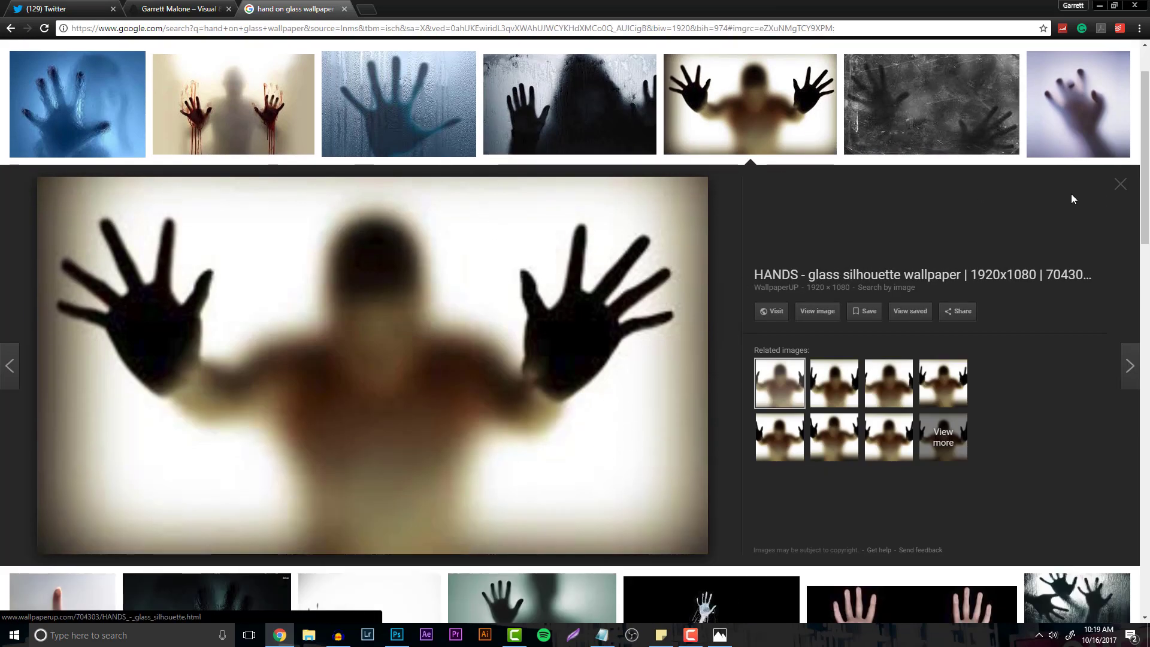
{"action": "left_click", "coordinate": [1119, 185]}
Filter the image search results to large sizes.
{"action": "scroll", "coordinate": [539, 239], "scroll_direction": "up", "scroll_amount": 2}
{"action": "left_click", "coordinate": [445, 99]}
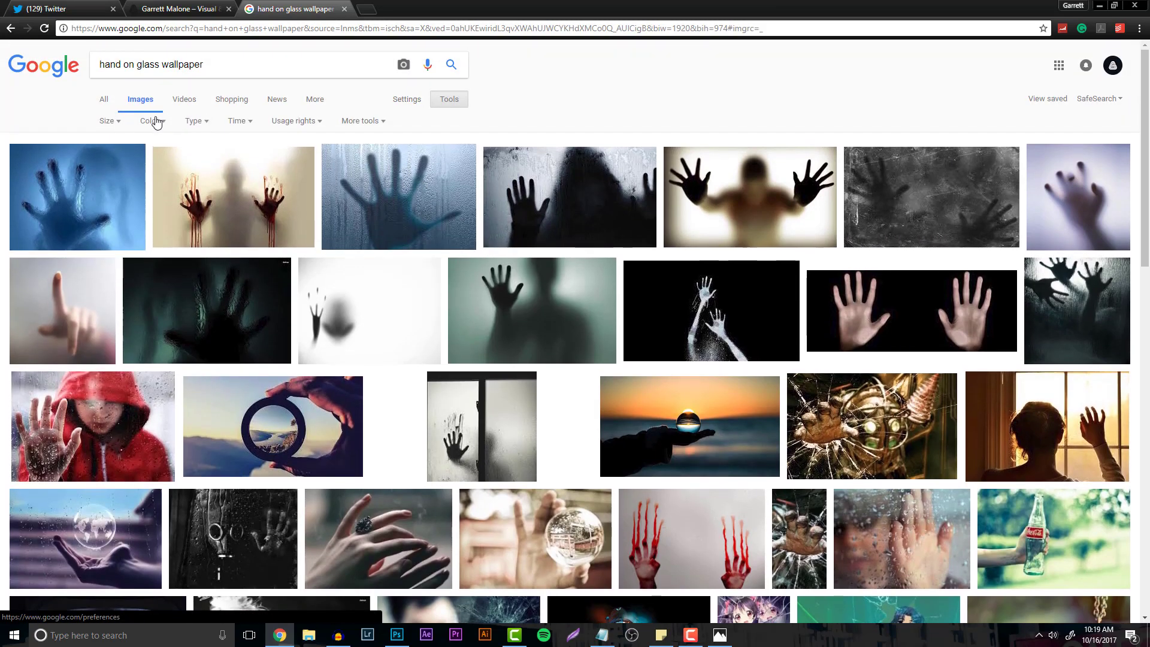
{"action": "left_click", "coordinate": [110, 121]}
{"action": "left_click", "coordinate": [116, 164]}
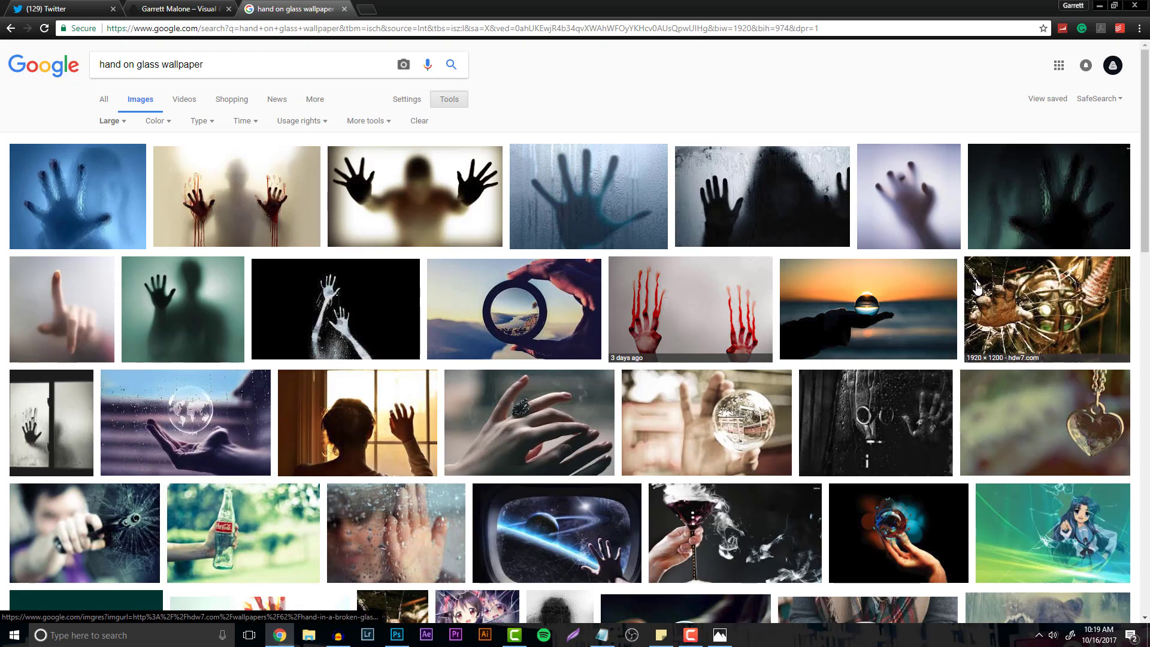
Find the 1920 × 1080 possessed woman silhouette with hands on glass and copy the image.
{"action": "scroll", "coordinate": [976, 335], "scroll_direction": "down", "scroll_amount": 6}
{"action": "scroll", "coordinate": [976, 341], "scroll_direction": "down", "scroll_amount": 2}
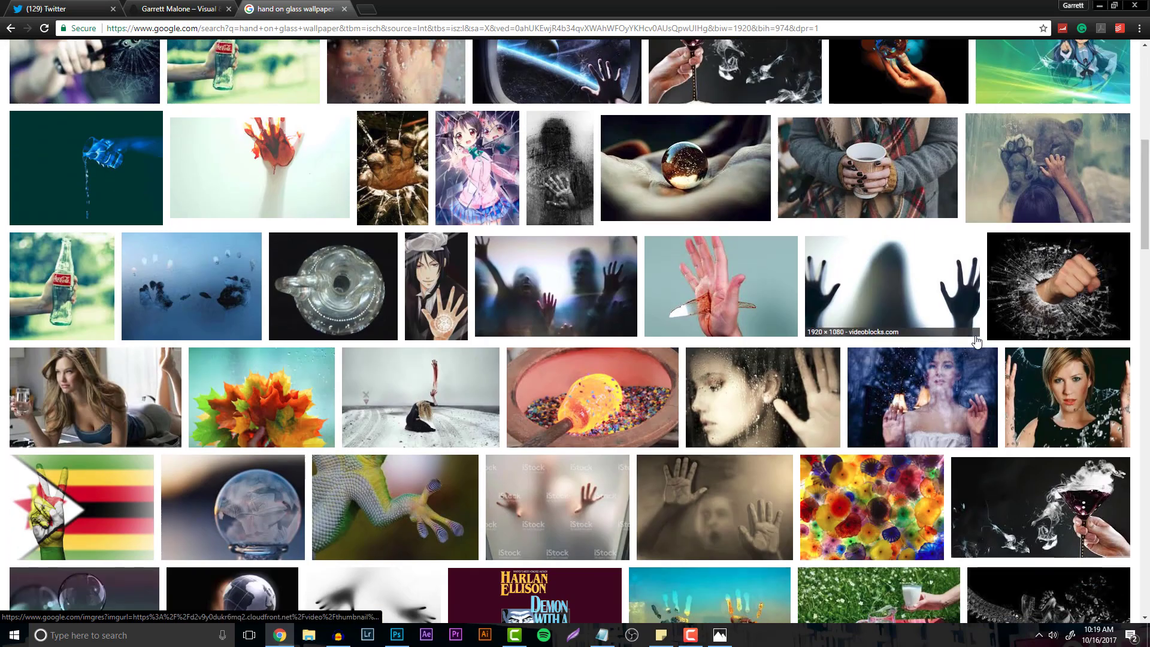
{"action": "left_click", "coordinate": [913, 286]}
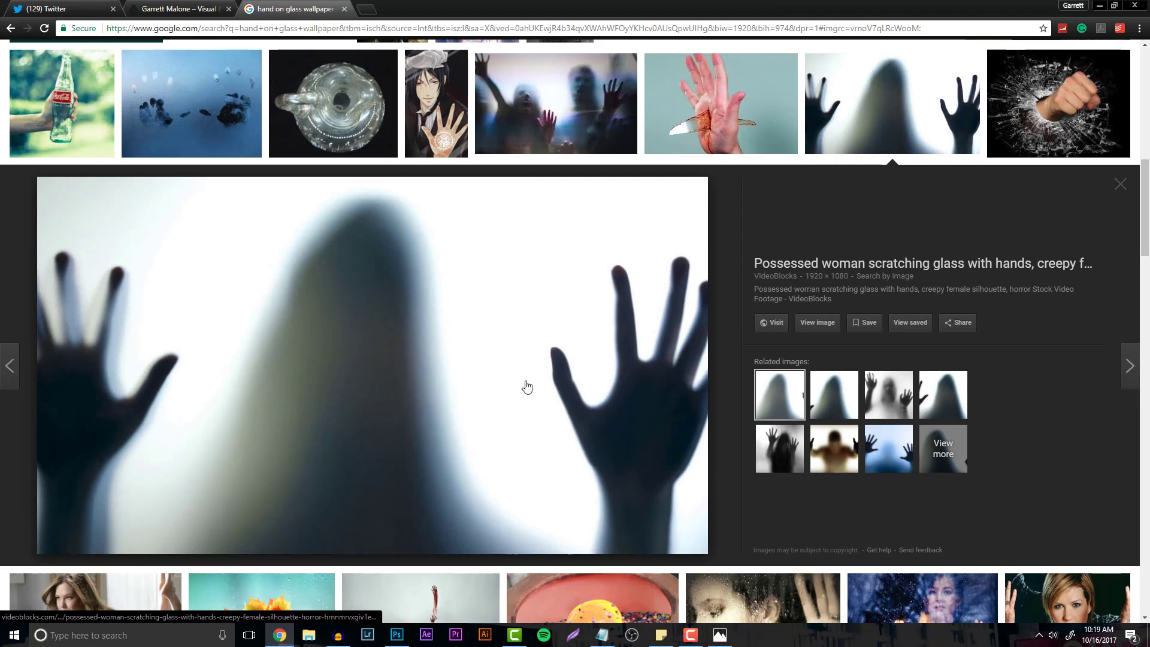
{"action": "right_click", "coordinate": [503, 373]}
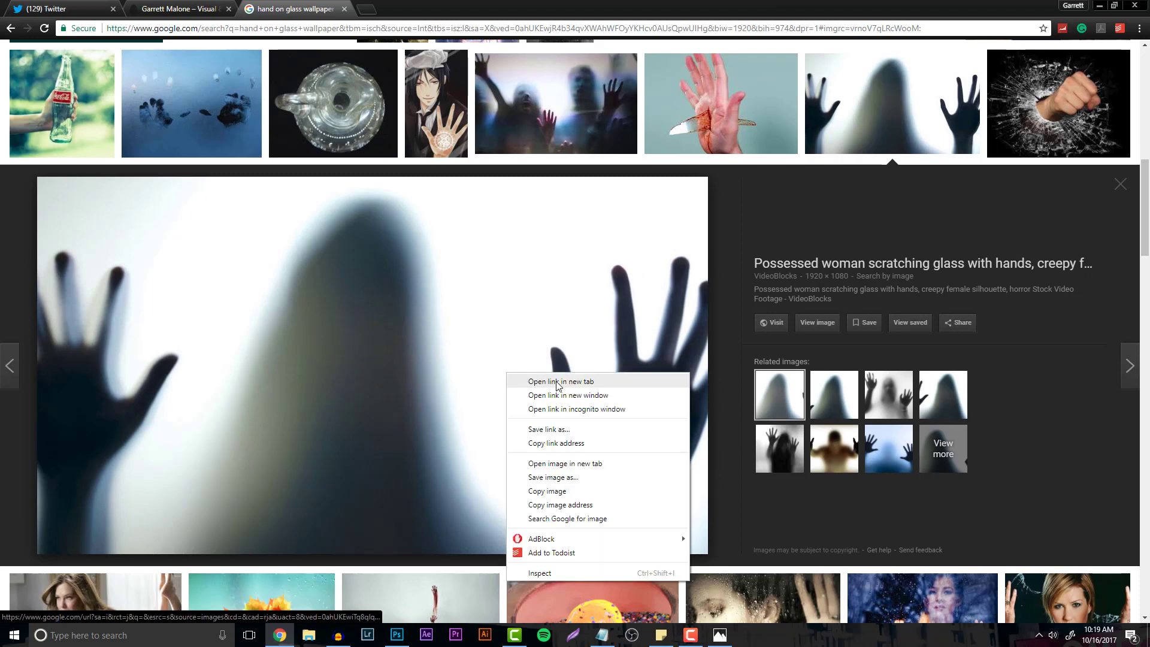
{"action": "left_click", "coordinate": [554, 490]}
Switch to Photoshop, paste the copied silhouette image into the blank document and reposition it over the canvas.
{"action": "left_click", "coordinate": [396, 635]}
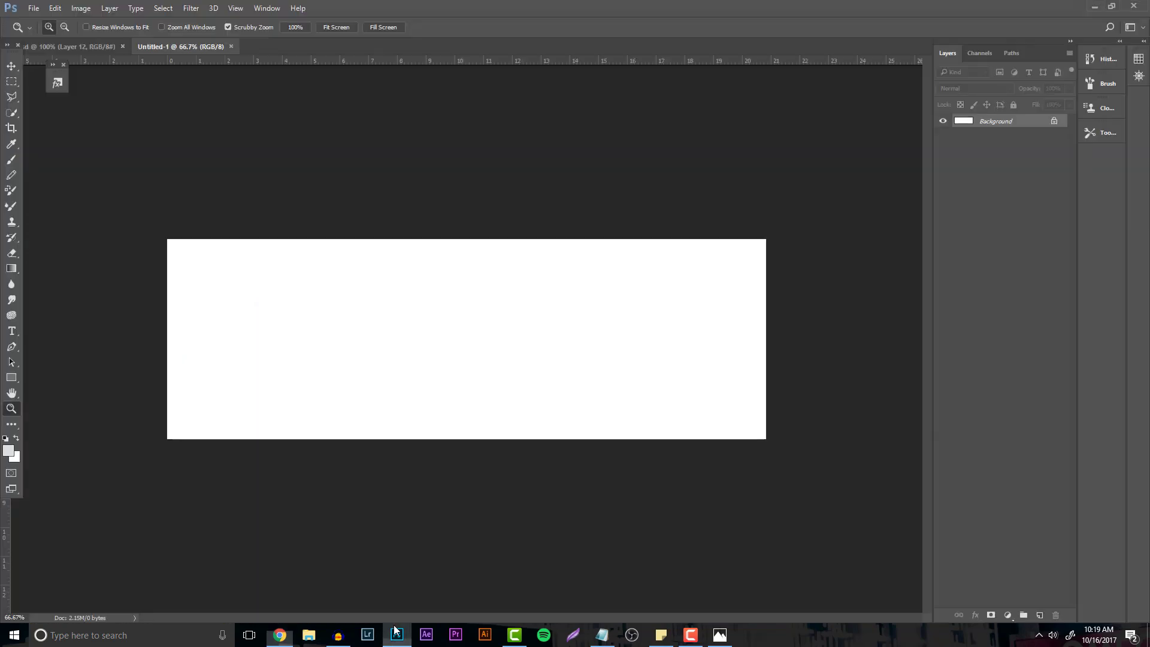
{"action": "key", "text": "ctrl+v"}
{"action": "key", "text": "ctrl+t"}
{"action": "left_click_drag", "start_coordinate": [594, 407], "coordinate": [587, 288]}
{"action": "key", "text": "Return"}
{"action": "key", "text": "z"}
Apply a Gaussian Blur with a radius of about 34.6 pixels to the pasted silhouette image.
{"action": "left_click", "coordinate": [191, 7]}
{"action": "mouse_move", "coordinate": [258, 140]}
{"action": "left_click", "coordinate": [131, 185]}
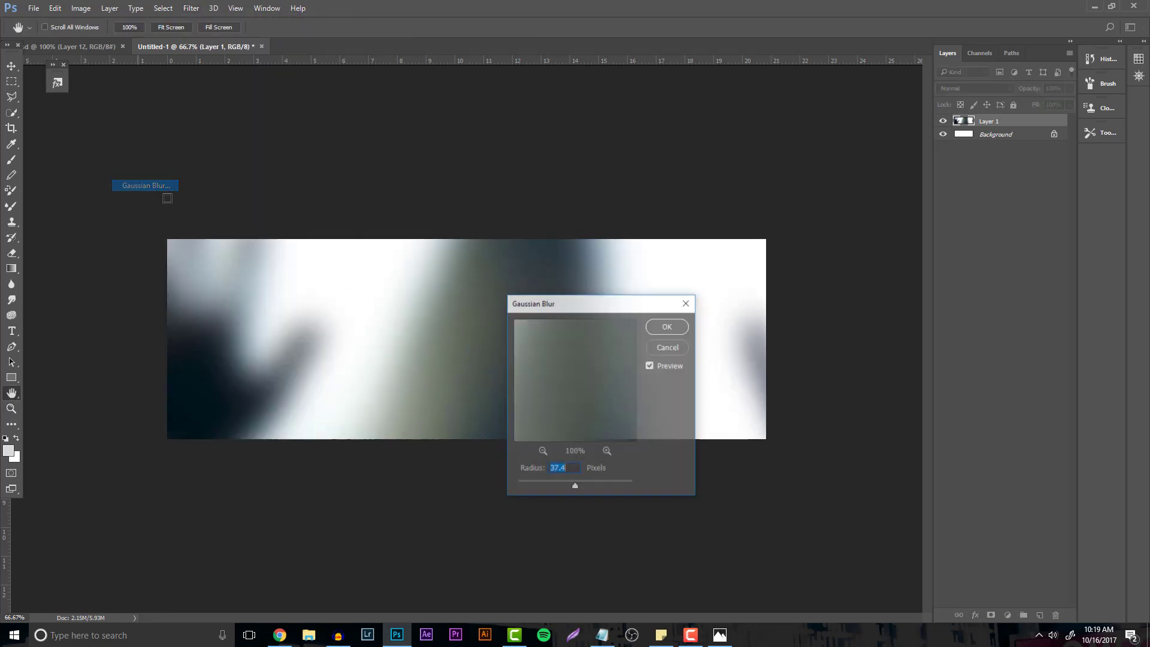
{"action": "left_click_drag", "start_coordinate": [555, 483], "coordinate": [573, 485]}
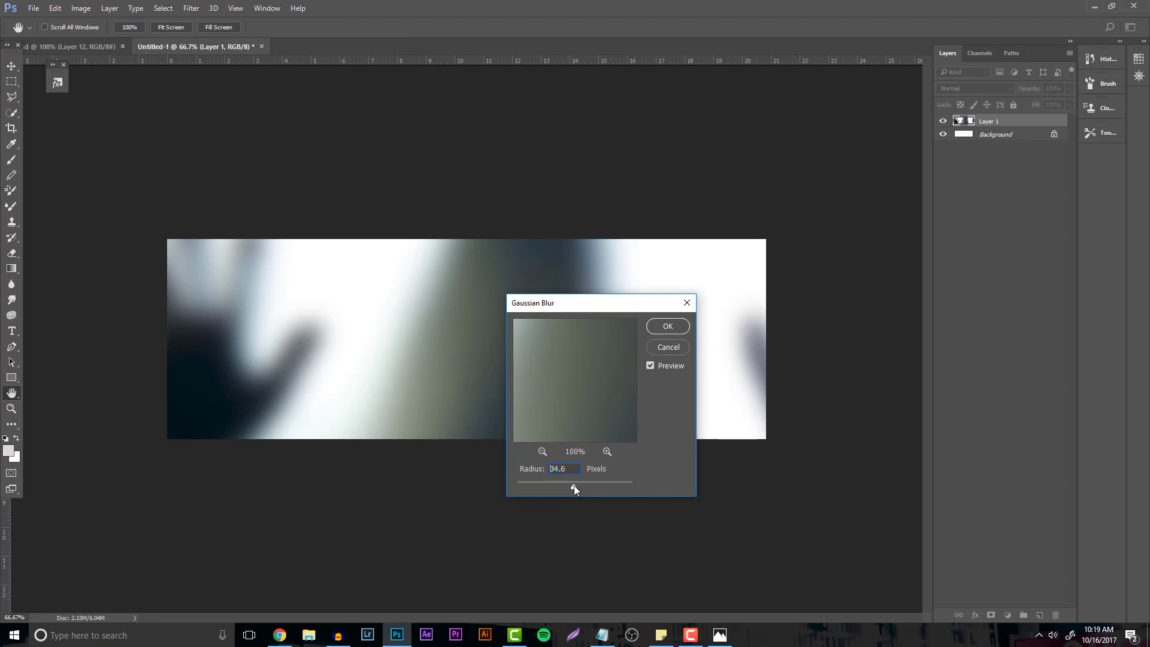
{"action": "left_click", "coordinate": [669, 326]}
{"action": "key", "text": "z"}
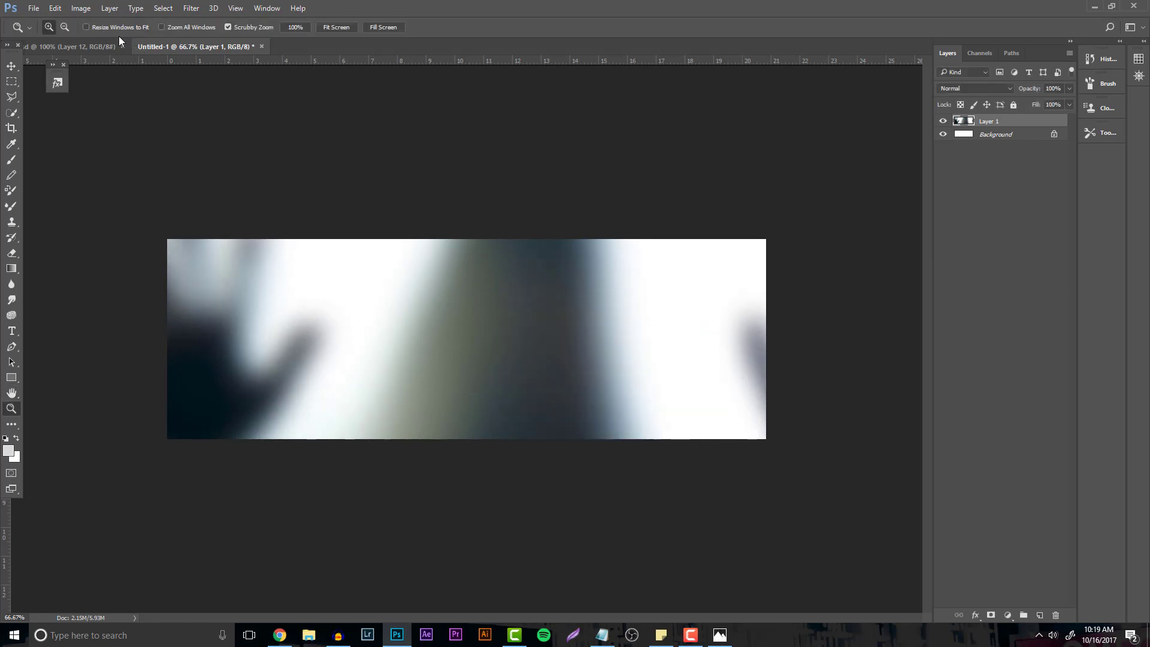
Convert the blurred image to grayscale with the Black & White adjustment's Default preset.
{"action": "left_click", "coordinate": [81, 7]}
{"action": "mouse_move", "coordinate": [144, 39]}
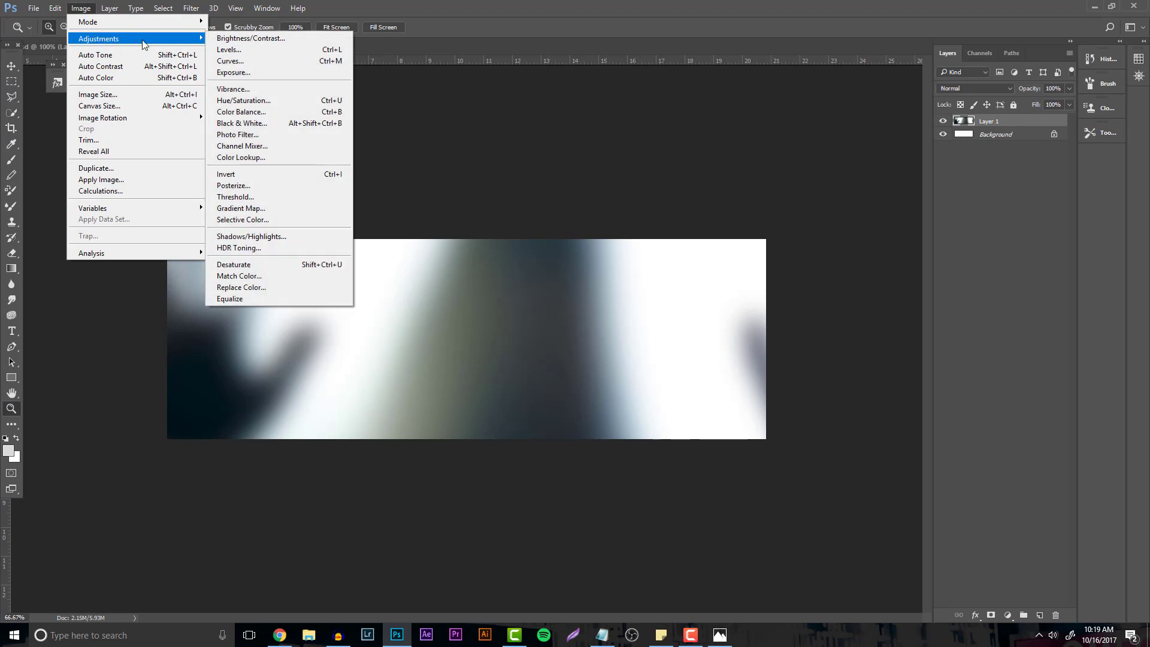
{"action": "left_click", "coordinate": [267, 130]}
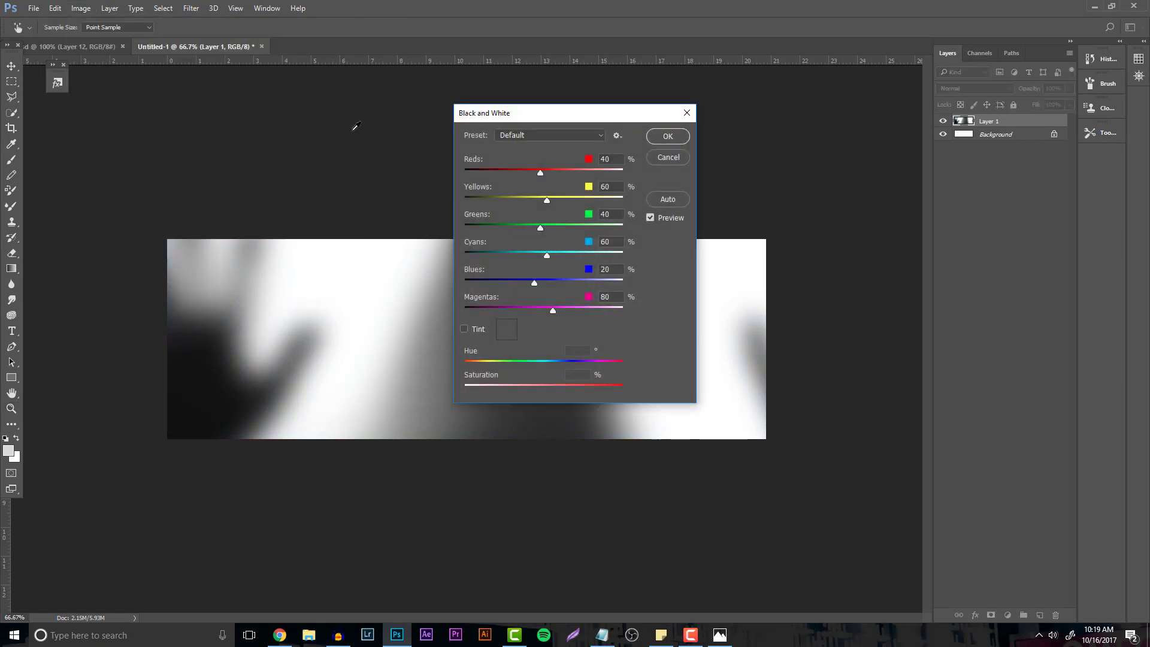
{"action": "left_click", "coordinate": [685, 141]}
{"action": "left_click", "coordinate": [11, 409]}
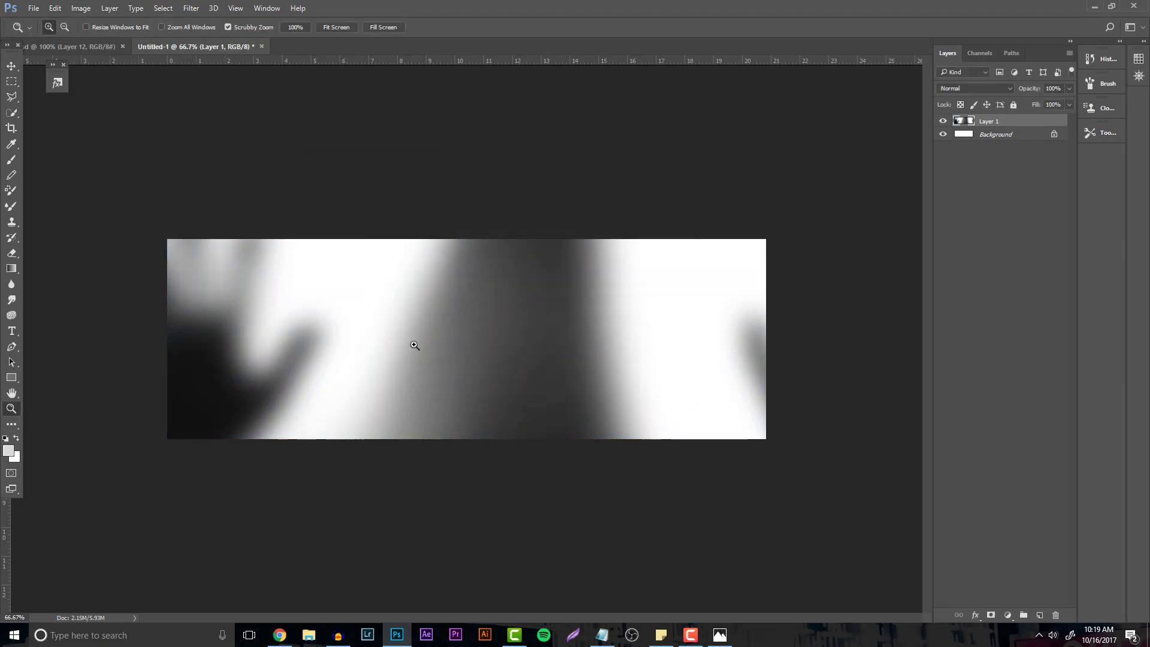
Rename the blurred image layer as "Wallpaper".
{"action": "scroll", "coordinate": [351, 341], "scroll_direction": "down", "scroll_amount": 3}
{"action": "scroll", "coordinate": [351, 339], "scroll_direction": "up", "scroll_amount": 3}
{"action": "double_click", "coordinate": [989, 121]}
{"action": "type", "text": "Wallpaper"}
{"action": "key", "text": "Return"}
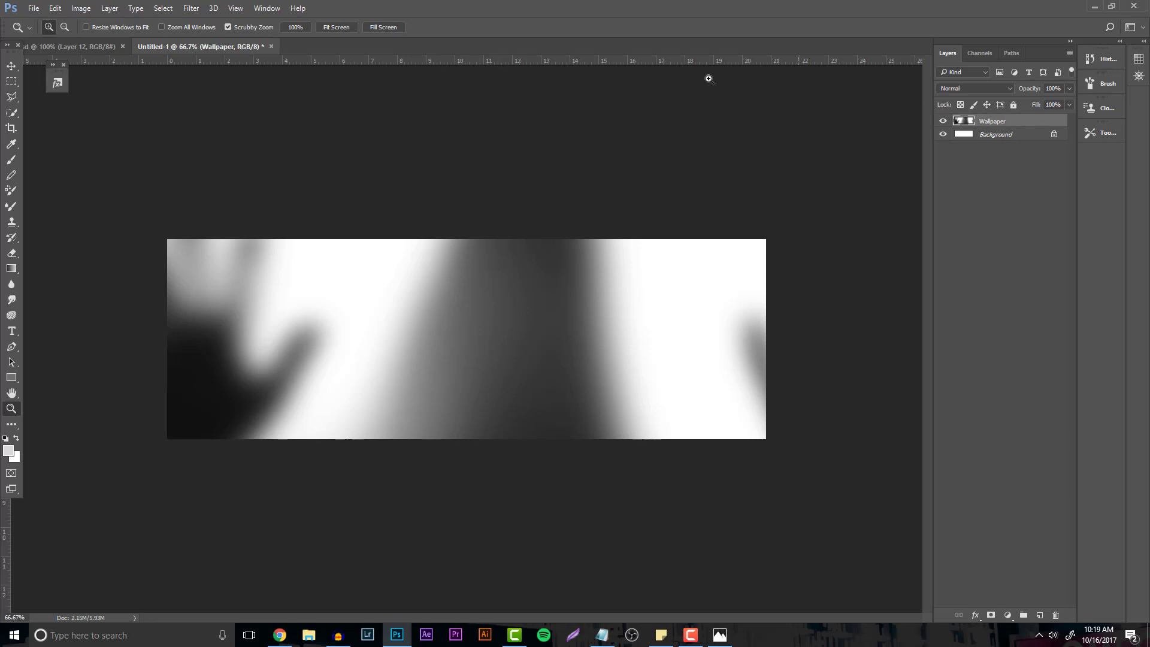
Add a small amount of uniform, monochromatic noise to the Wallpaper layer.
{"action": "left_click", "coordinate": [191, 7]}
{"action": "mouse_move", "coordinate": [205, 175]}
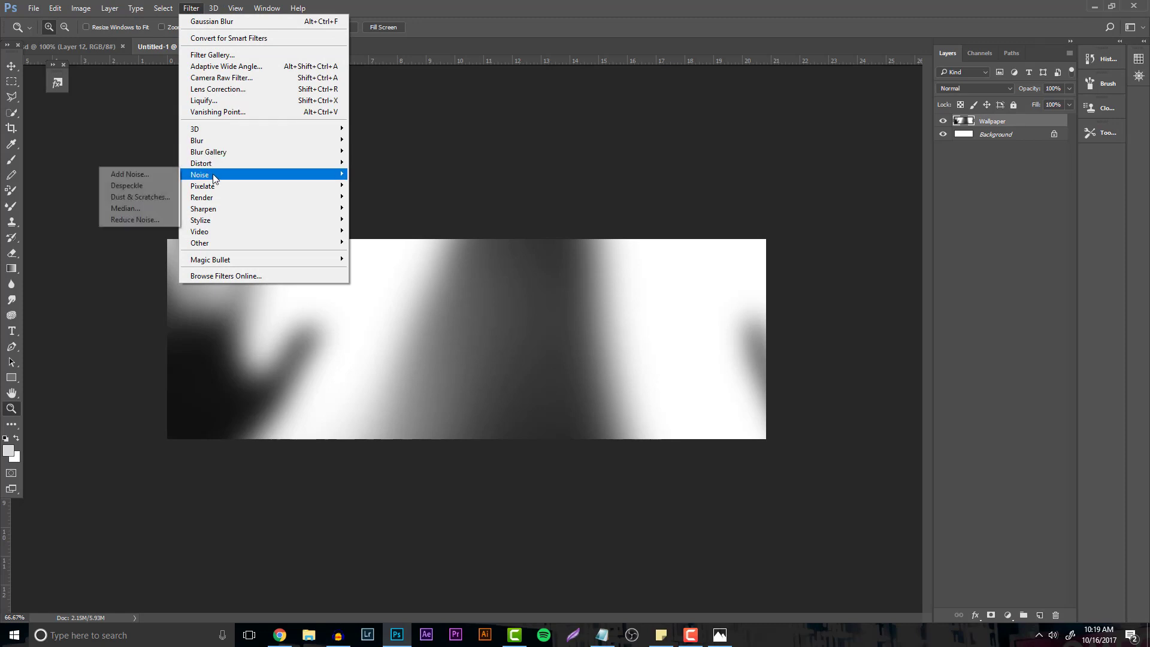
{"action": "left_click", "coordinate": [130, 174]}
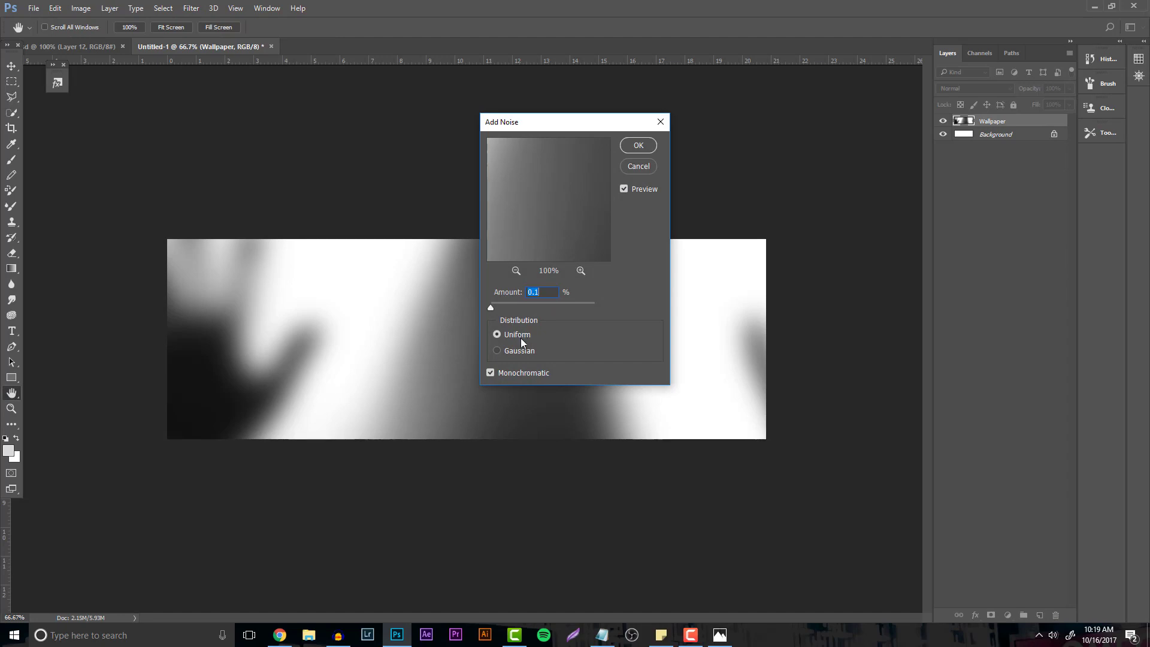
{"action": "left_click_drag", "start_coordinate": [491, 306], "coordinate": [498, 303]}
{"action": "left_click_drag", "start_coordinate": [500, 302], "coordinate": [496, 303]}
{"action": "left_click", "coordinate": [638, 146]}
{"action": "key", "text": "z"}
{"action": "scroll", "coordinate": [434, 340], "scroll_direction": "down", "scroll_amount": 3}
{"action": "scroll", "coordinate": [434, 341], "scroll_direction": "up", "scroll_amount": 2}
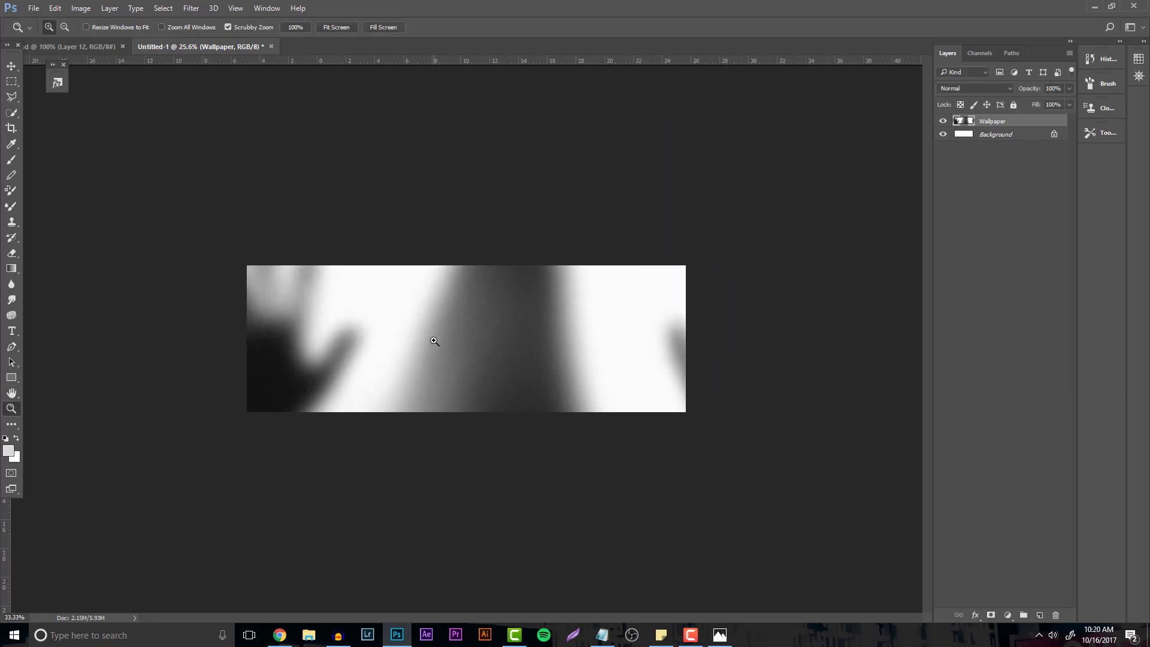
{"action": "scroll", "coordinate": [449, 328], "scroll_direction": "down", "scroll_amount": 1}
{"action": "scroll", "coordinate": [447, 331], "scroll_direction": "up", "scroll_amount": 2}
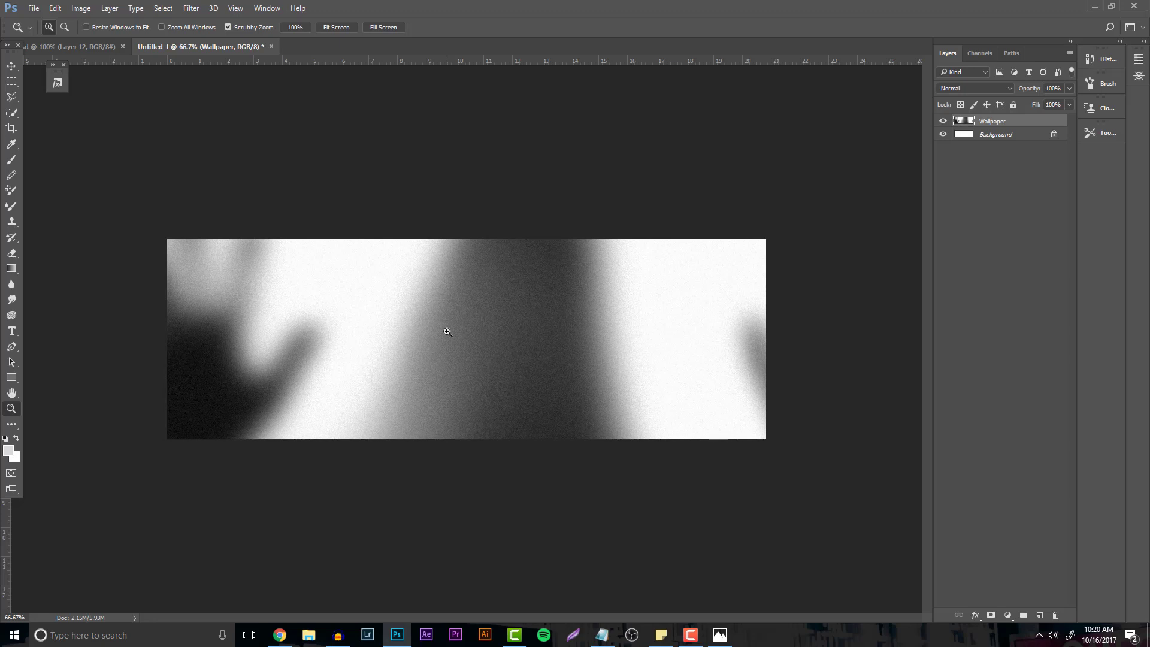
Open the file Logo (Transparent).ai as a separate document.
{"action": "left_click", "coordinate": [34, 8]}
{"action": "left_click", "coordinate": [48, 32]}
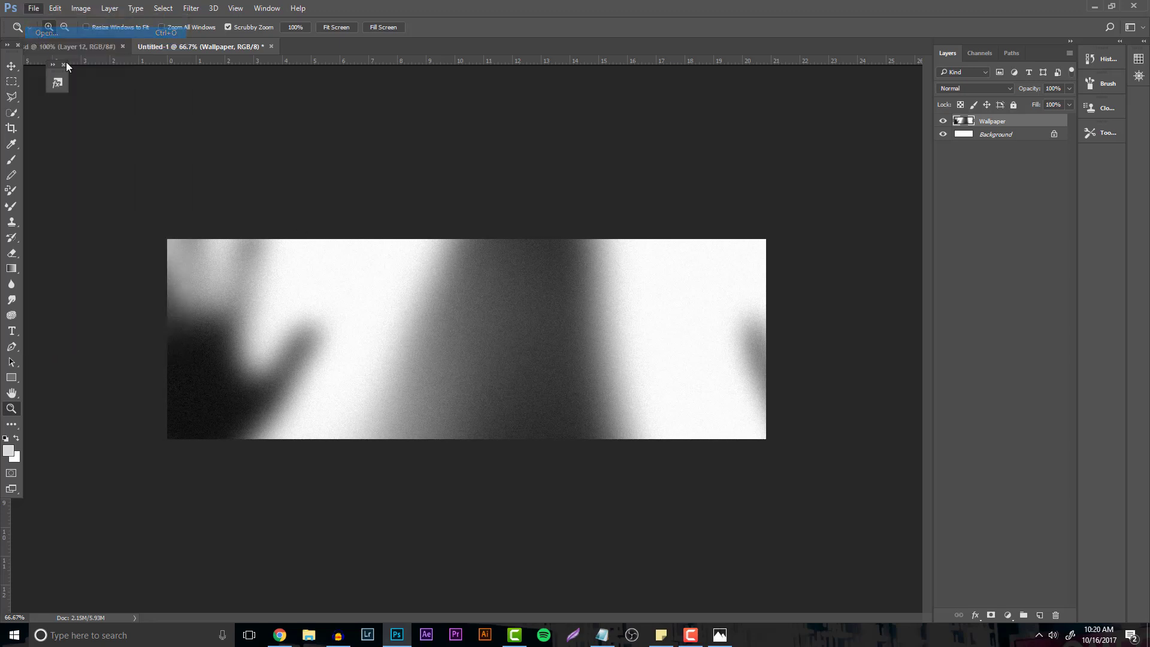
{"action": "type", "text": "gar"}
{"action": "key", "text": "BackSpace"}
{"action": "key", "text": "BackSpace"}
{"action": "key", "text": "BackSpace"}
{"action": "type", "text": "logo"}
{"action": "key", "text": "Down"}
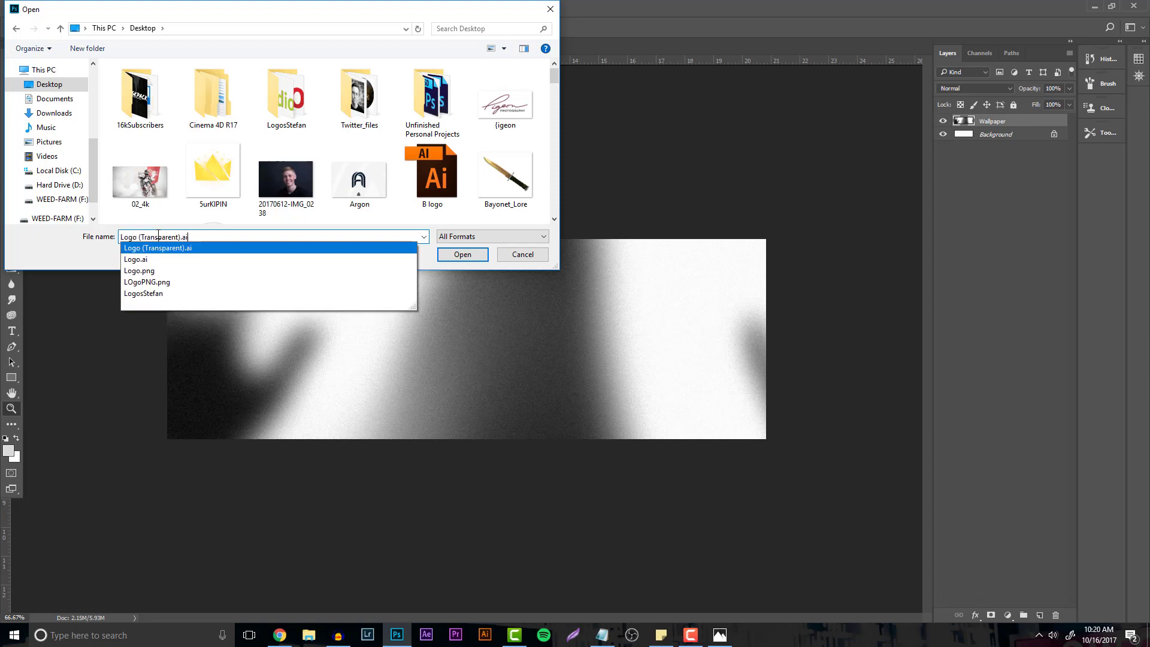
{"action": "key", "text": "Return"}
{"action": "left_click", "coordinate": [708, 374]}
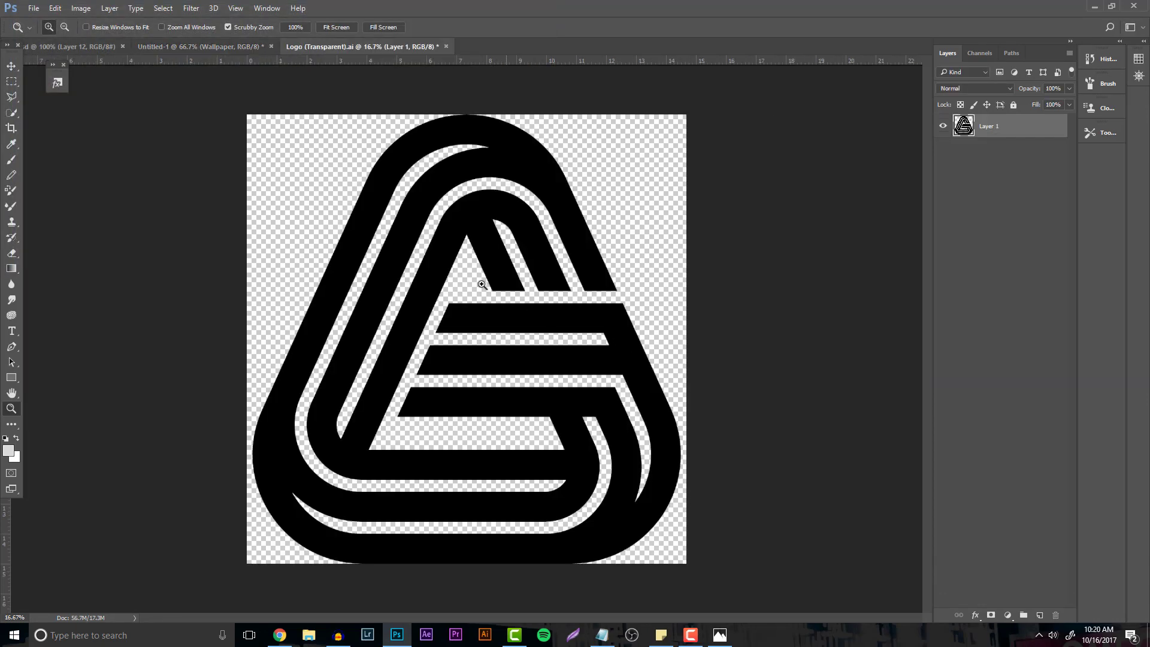
Bring the logo into the banner document, scale it to about 70.8% and place it across the canvas.
{"action": "key", "text": "v"}
{"action": "left_click_drag", "start_coordinate": [459, 241], "coordinate": [407, 180]}
{"action": "key", "text": "ctrl+t"}
{"action": "left_click_drag", "start_coordinate": [541, 296], "coordinate": [655, 474]}
{"action": "left_click_drag", "start_coordinate": [335, 178], "coordinate": [590, 439]}
{"action": "left_click_drag", "start_coordinate": [629, 397], "coordinate": [416, 214]}
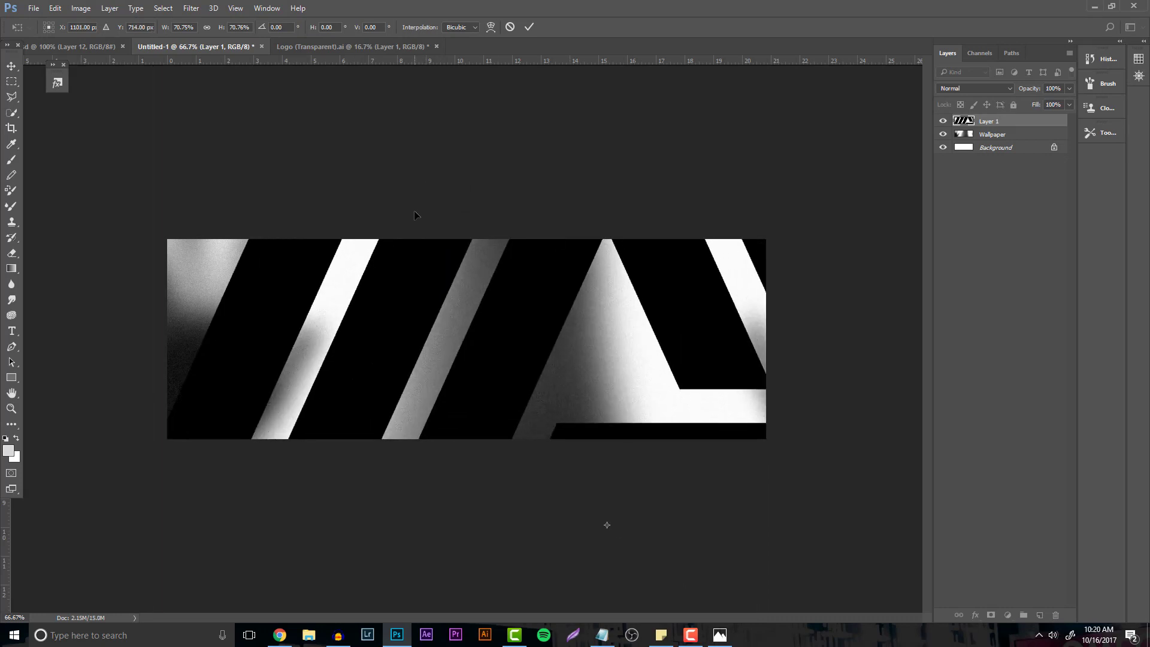
{"action": "key", "text": "Return"}
Enlarge and reposition the logo so its thick diagonal stripes run across the whole banner.
{"action": "left_click_drag", "start_coordinate": [638, 343], "coordinate": [410, 277]}
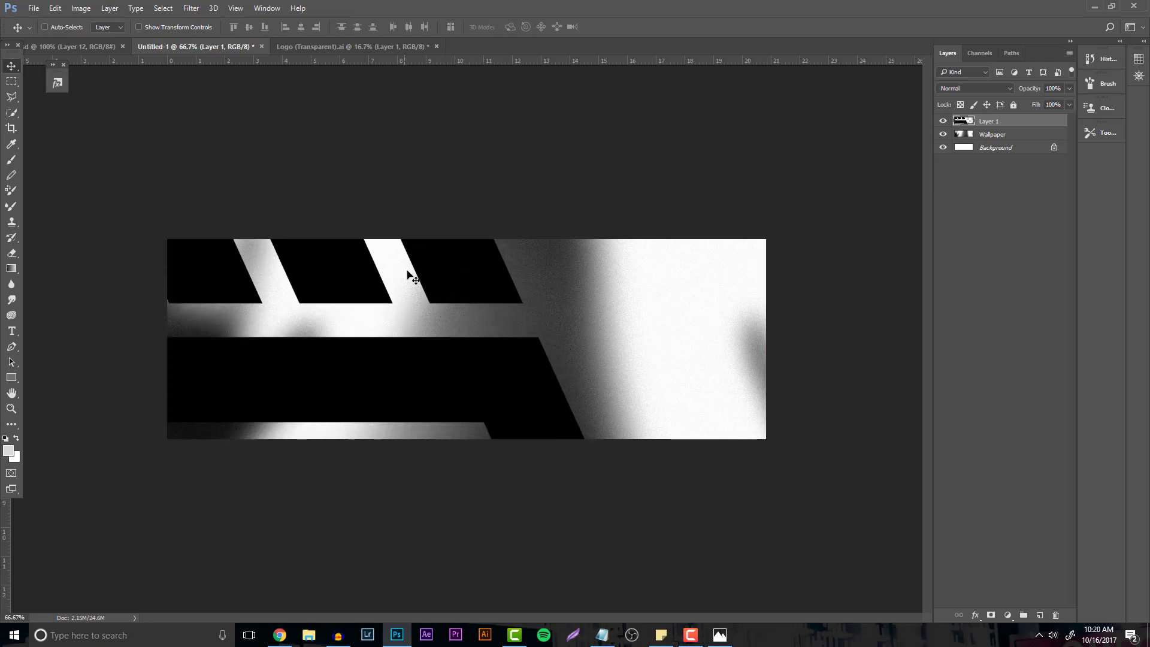
{"action": "key", "text": "ctrl+t"}
{"action": "left_click_drag", "start_coordinate": [555, 450], "coordinate": [585, 355]}
{"action": "key", "text": "Return"}
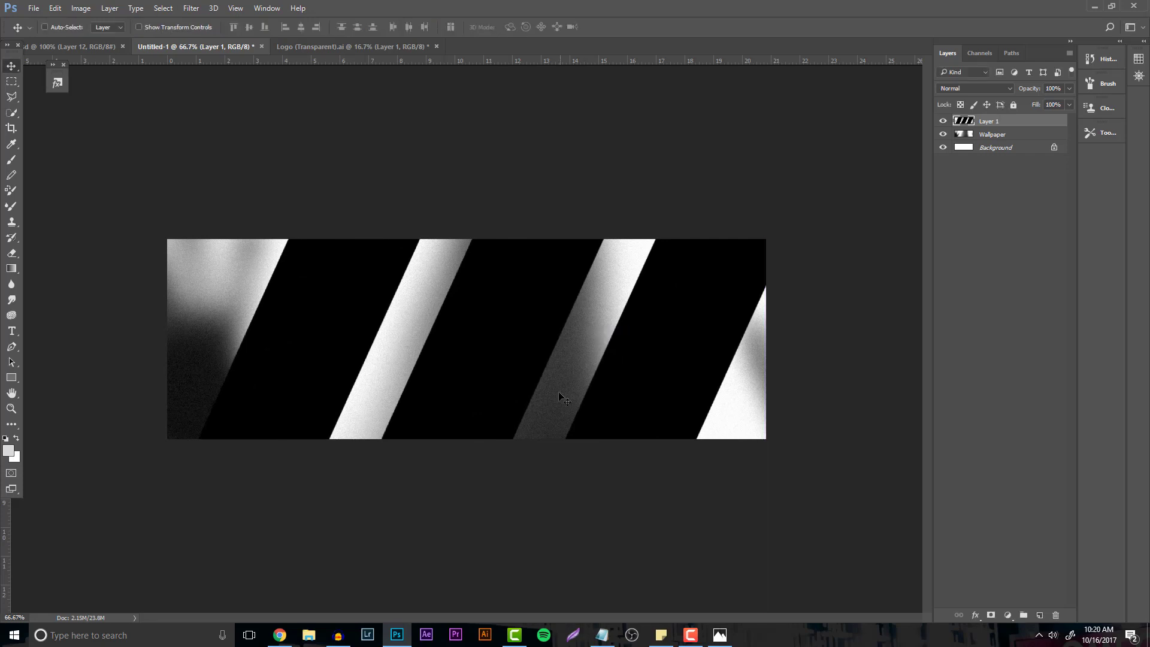
Apply a near-black gray Color Overlay to the diagonal stripes layer (Layer 1).
{"action": "right_click", "coordinate": [988, 123]}
{"action": "left_click", "coordinate": [901, 72]}
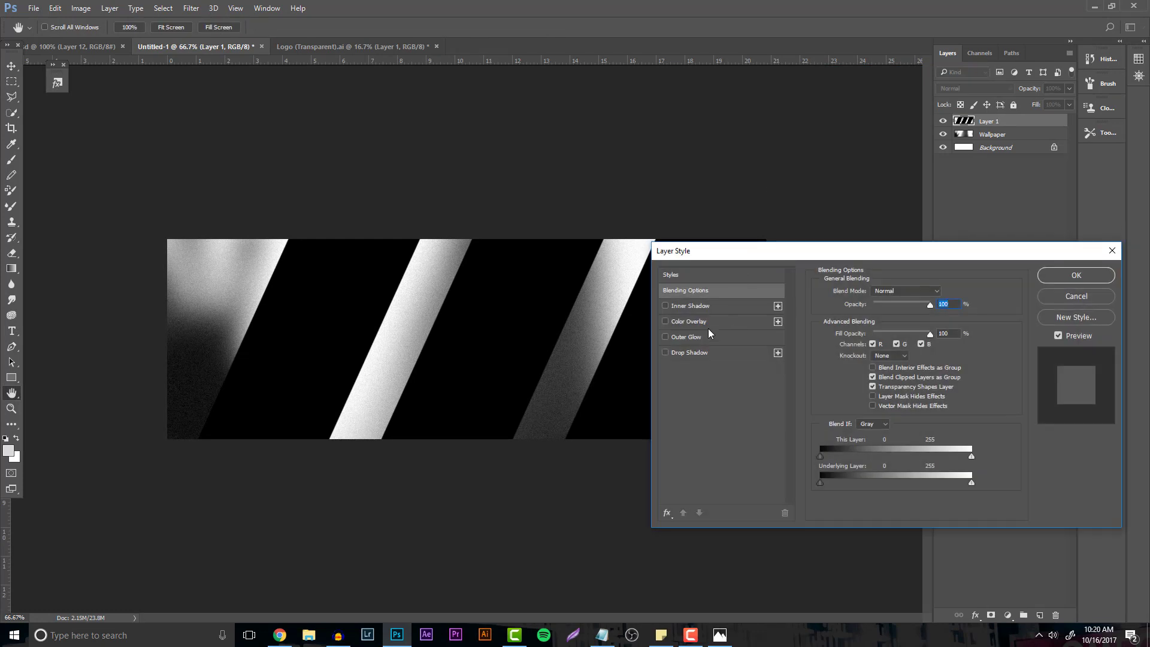
{"action": "left_click", "coordinate": [689, 322]}
{"action": "left_click", "coordinate": [943, 292]}
{"action": "mouse_move", "coordinate": [779, 508]}
{"action": "left_mouse_down"}
{"action": "mouse_move", "coordinate": [790, 507]}
{"action": "mouse_move", "coordinate": [753, 508]}
{"action": "mouse_move", "coordinate": [768, 516]}
{"action": "left_mouse_up"}
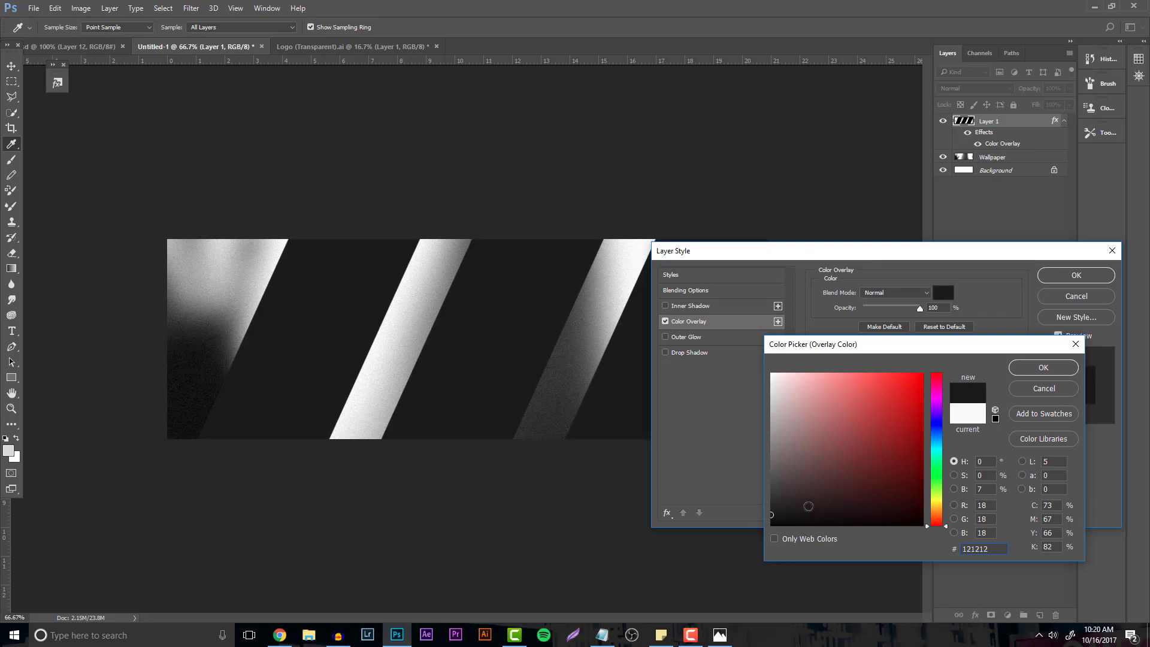
{"action": "left_click_drag", "start_coordinate": [790, 503], "coordinate": [743, 516]}
{"action": "left_click_drag", "start_coordinate": [767, 518], "coordinate": [770, 514]}
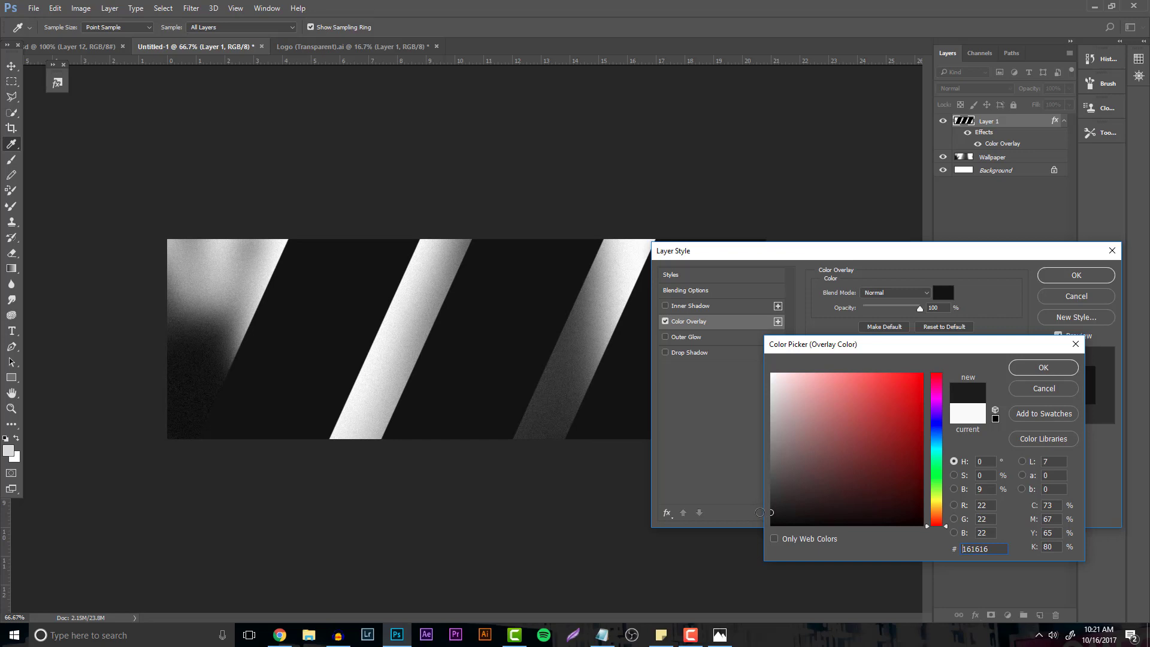
{"action": "left_click_drag", "start_coordinate": [859, 467], "coordinate": [757, 516]}
{"action": "left_click_drag", "start_coordinate": [774, 513], "coordinate": [747, 515]}
{"action": "left_click", "coordinate": [1013, 366]}
{"action": "left_click", "coordinate": [1075, 276]}
{"action": "key", "text": "v"}
Create a new empty layer above the stripes and merge the stripes layer with it to flatten its overlay effect.
{"action": "left_click", "coordinate": [1040, 615]}
{"action": "left_click", "coordinate": [1003, 143], "text": "shift"}
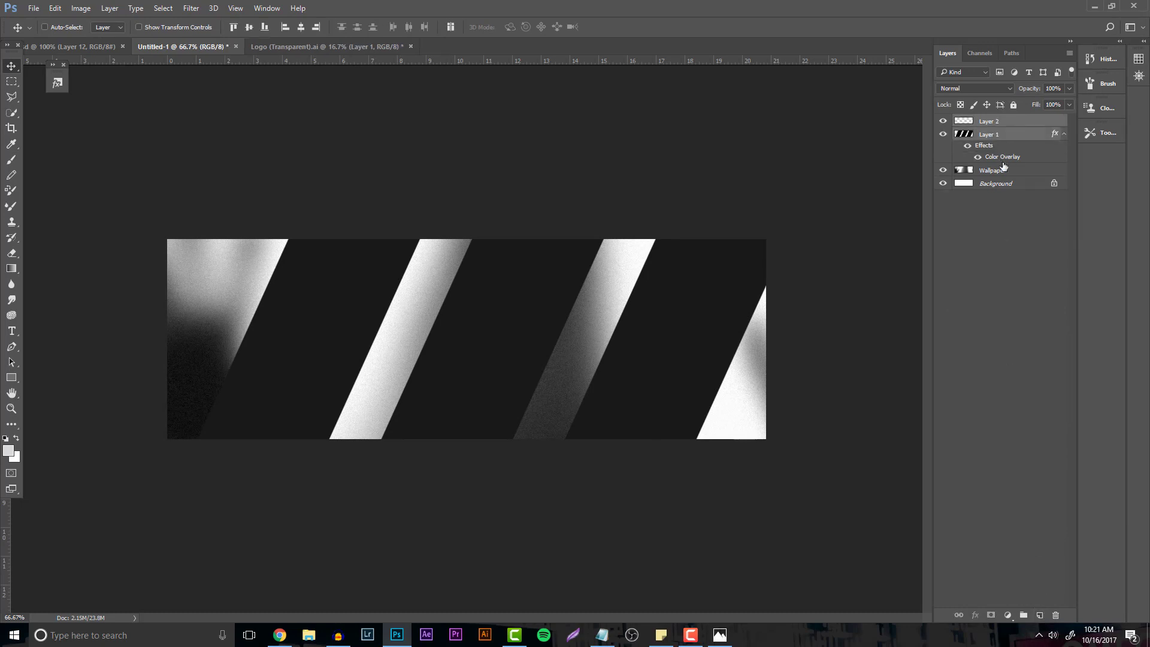
{"action": "left_click", "coordinate": [998, 122]}
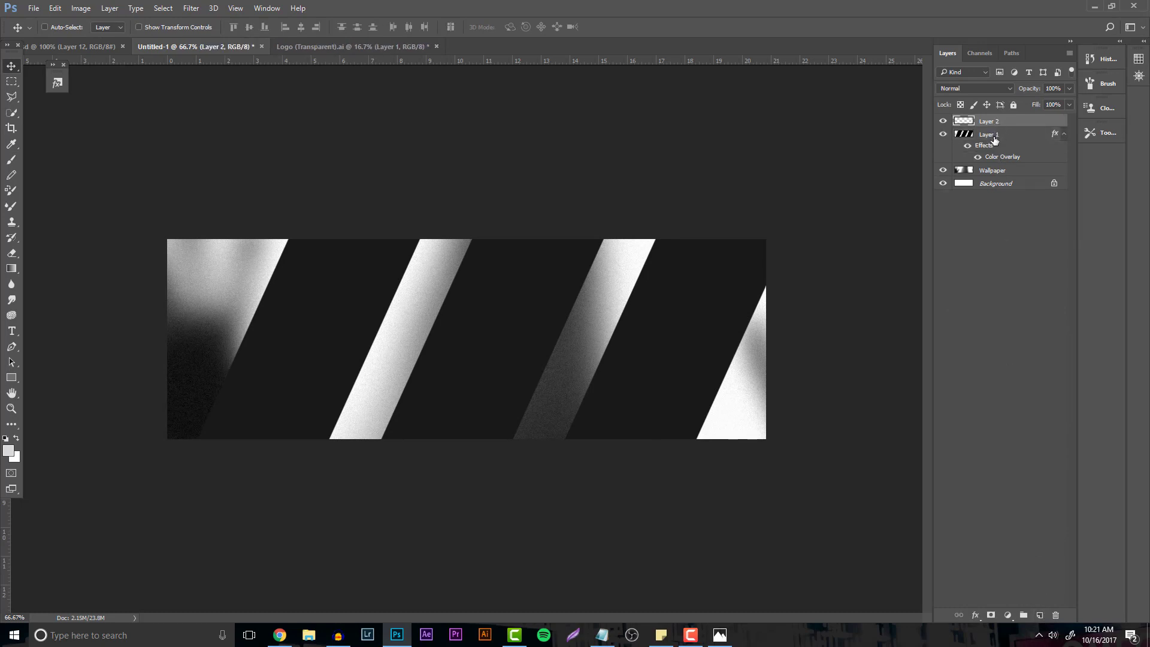
{"action": "left_click", "coordinate": [994, 140], "text": "shift"}
{"action": "key", "text": "ctrl+e"}
Add 6.78% uniform, monochromatic noise to the merged stripes layer.
{"action": "left_click", "coordinate": [191, 7]}
{"action": "mouse_move", "coordinate": [219, 176]}
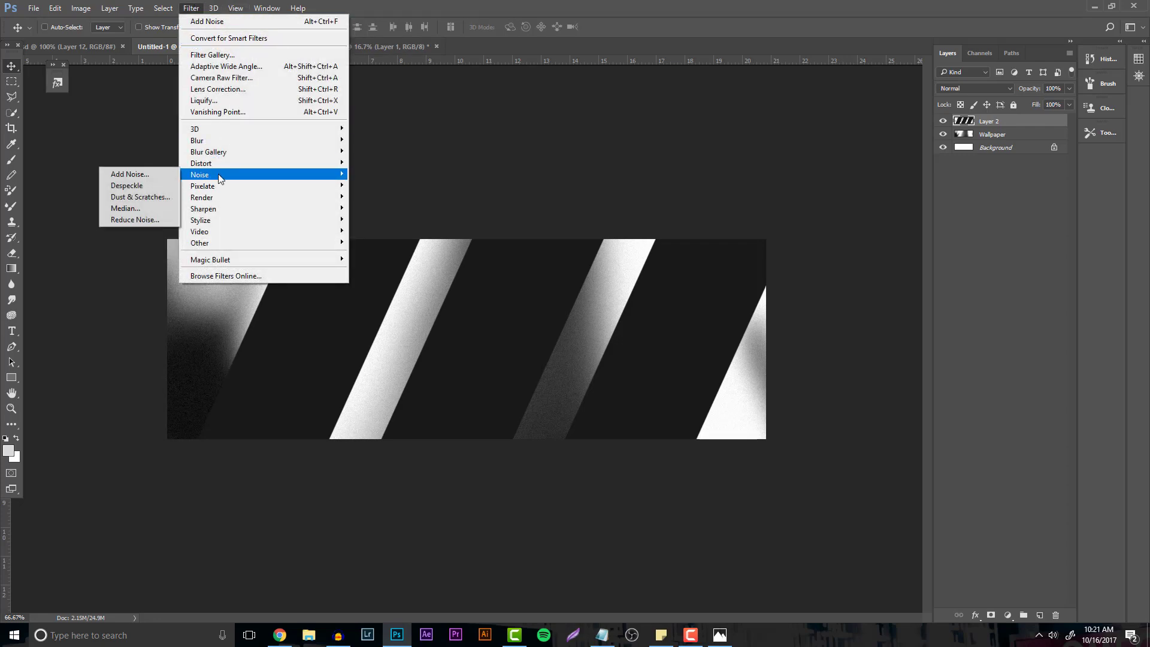
{"action": "left_click", "coordinate": [150, 174]}
{"action": "left_click_drag", "start_coordinate": [500, 304], "coordinate": [499, 304]}
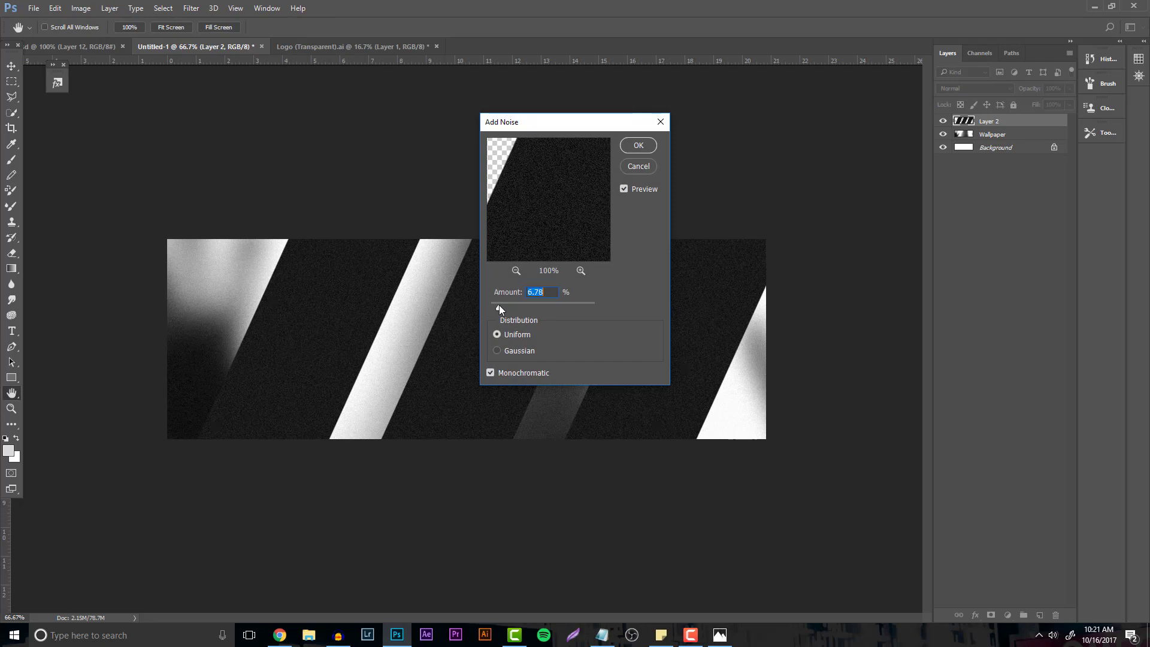
{"action": "left_click", "coordinate": [647, 147]}
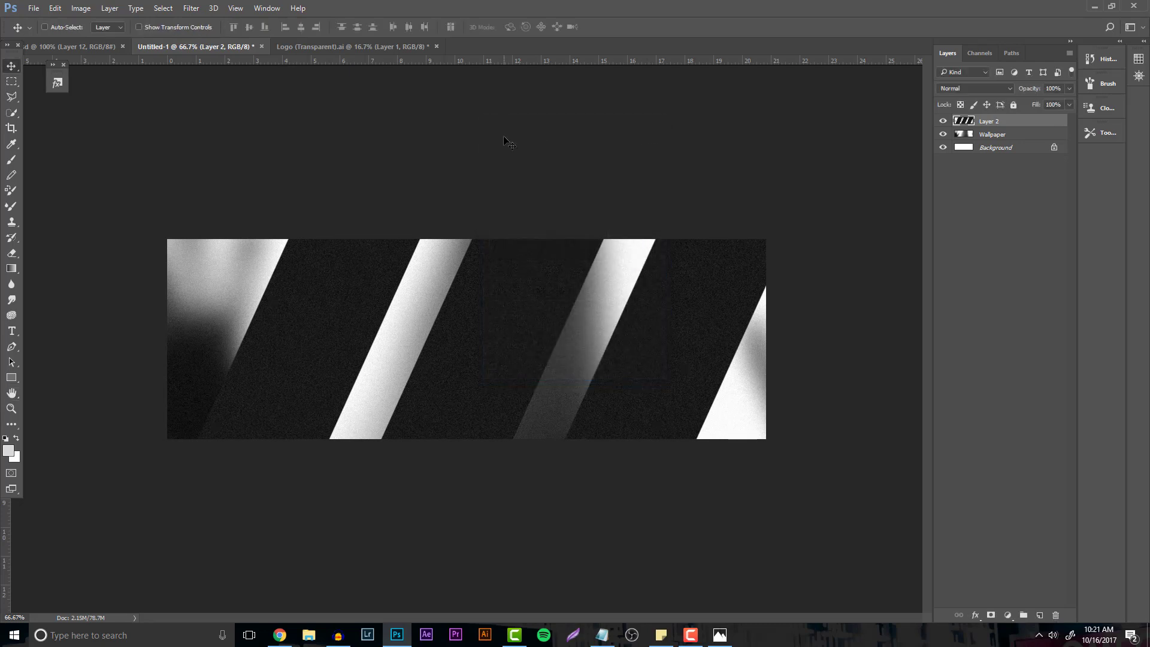
Bring another copy of the logo from Logo (Transparent).ai into the banner, scale it to about 4% and place it in the banner's center.
{"action": "left_click", "coordinate": [304, 48]}
{"action": "left_click_drag", "start_coordinate": [433, 174], "coordinate": [379, 223]}
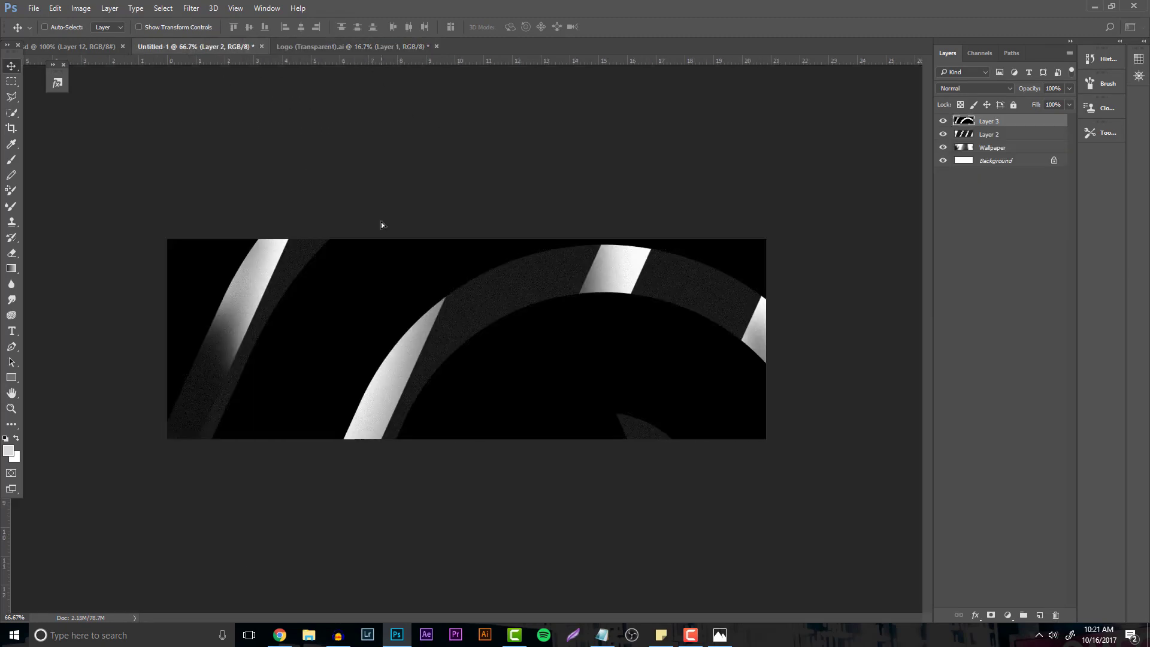
{"action": "key", "text": "ctrl+t"}
{"action": "left_click_drag", "start_coordinate": [294, 210], "coordinate": [617, 319]}
{"action": "left_click_drag", "start_coordinate": [66, 142], "coordinate": [400, 491]}
{"action": "left_click_drag", "start_coordinate": [570, 492], "coordinate": [490, 126]}
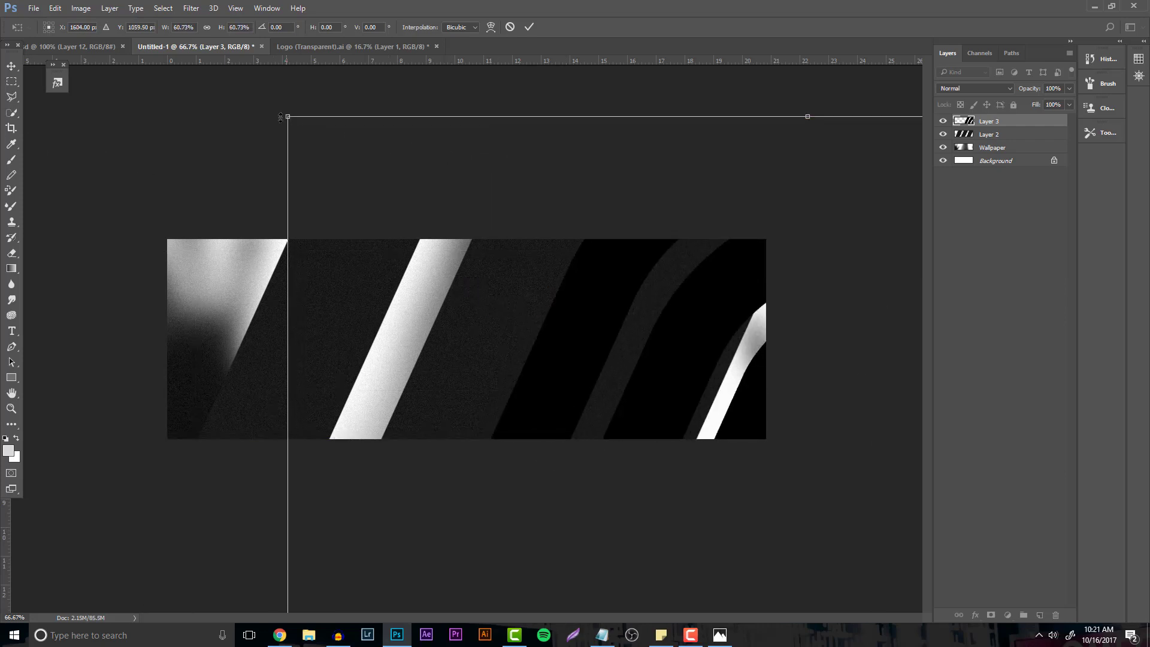
{"action": "left_click_drag", "start_coordinate": [288, 116], "coordinate": [637, 483]}
{"action": "left_click_drag", "start_coordinate": [713, 530], "coordinate": [390, 162]}
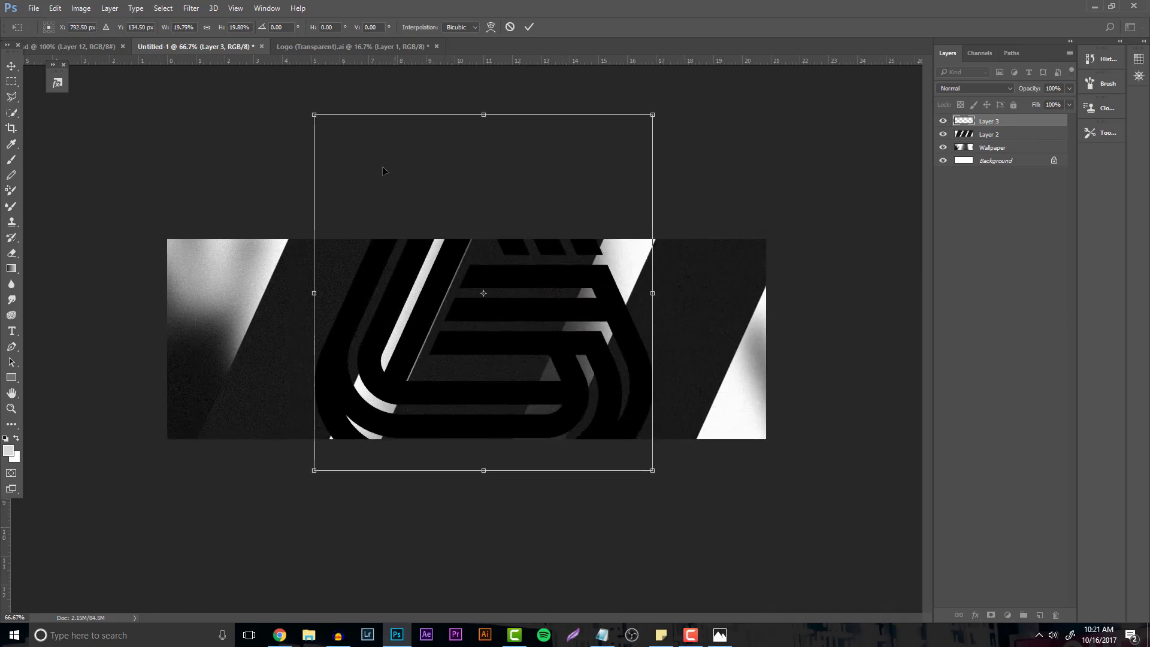
{"action": "left_click_drag", "start_coordinate": [315, 115], "coordinate": [446, 253]}
{"action": "mouse_move", "coordinate": [512, 300]}
{"action": "left_mouse_down"}
{"action": "mouse_move", "coordinate": [512, 346]}
{"action": "mouse_move", "coordinate": [493, 333]}
{"action": "mouse_move", "coordinate": [502, 304]}
{"action": "left_mouse_up"}
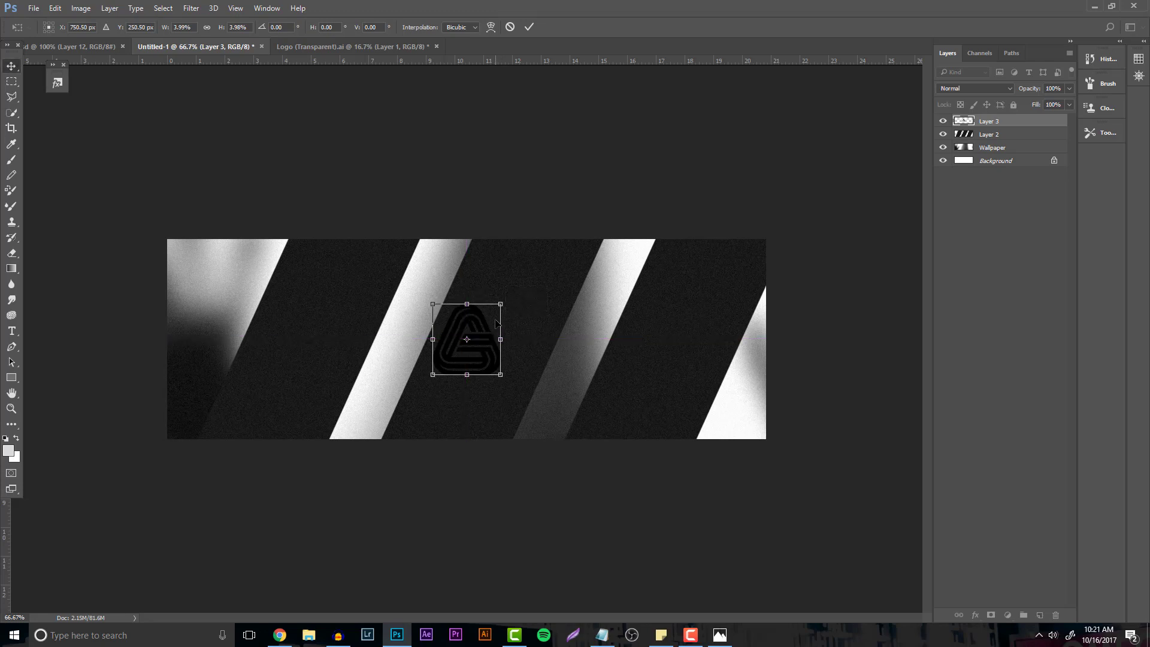
{"action": "key", "text": "Return"}
Convert the Background to a regular layer and place a horizontal and a vertical guide through the banner's center.
{"action": "double_click", "coordinate": [1052, 166]}
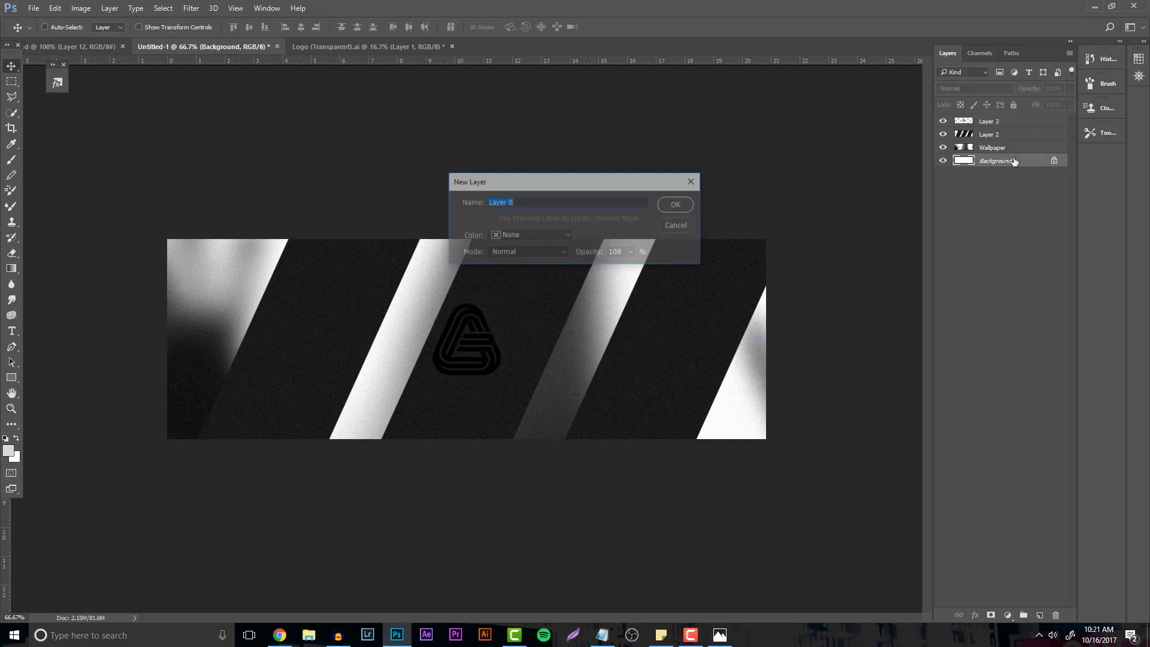
{"action": "left_click", "coordinate": [669, 204]}
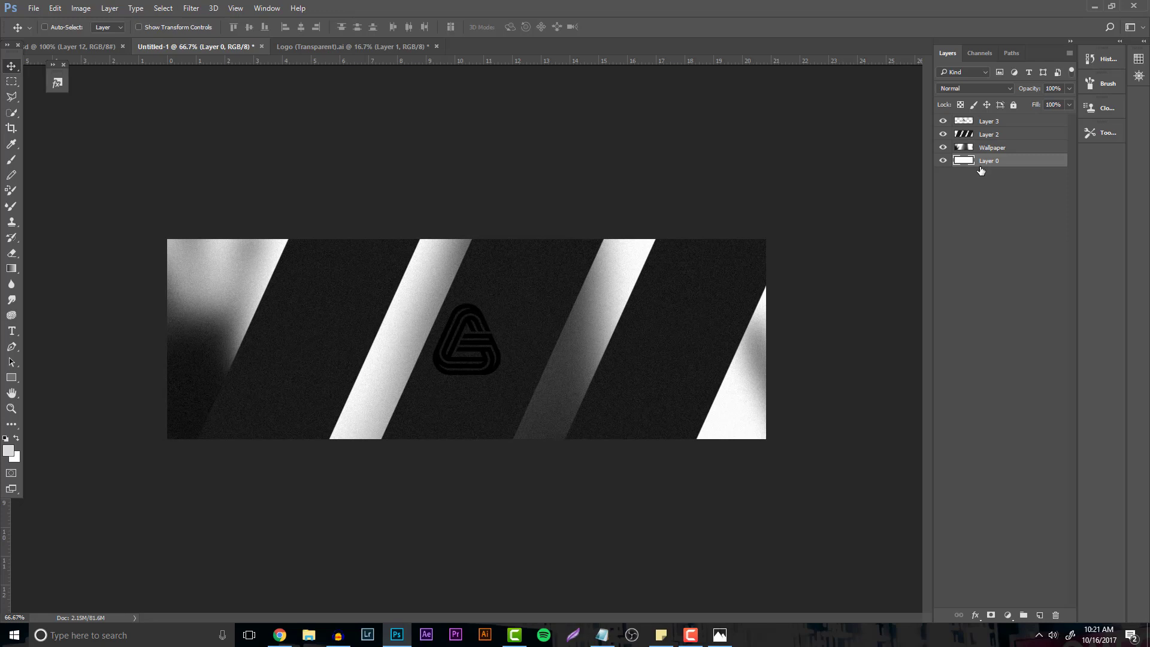
{"action": "key", "text": "ctrl+t"}
{"action": "left_click_drag", "start_coordinate": [499, 61], "coordinate": [479, 339]}
{"action": "left_click_drag", "start_coordinate": [9, 519], "coordinate": [462, 426]}
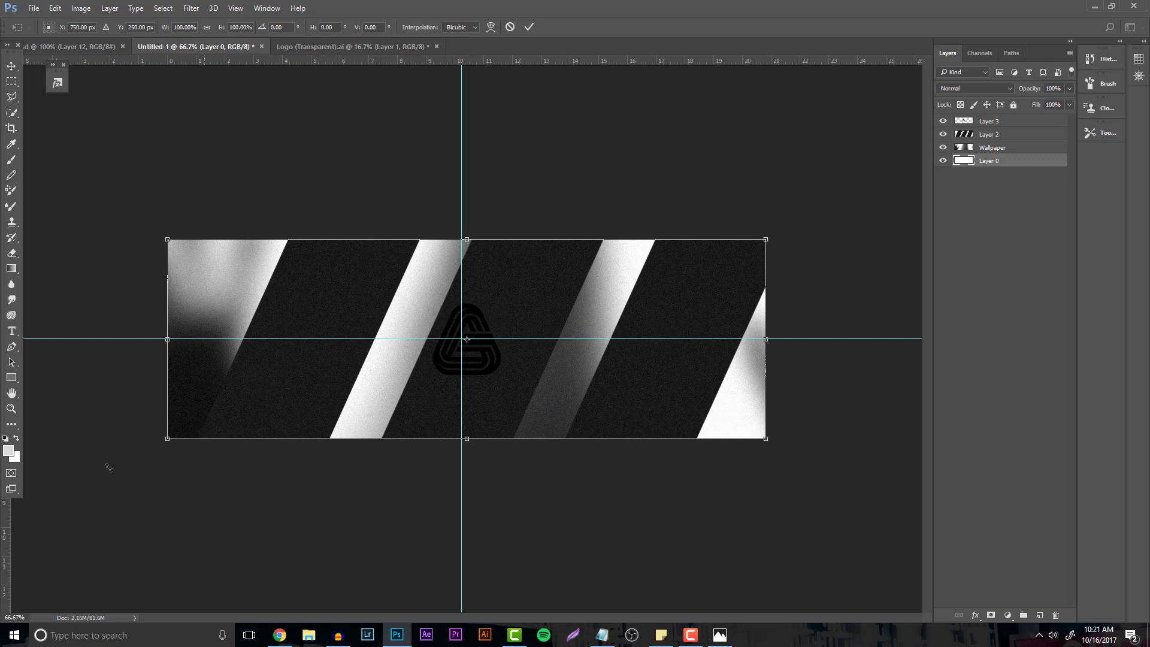
{"action": "left_click_drag", "start_coordinate": [3, 511], "coordinate": [6, 418]}
{"action": "key", "text": "Return"}
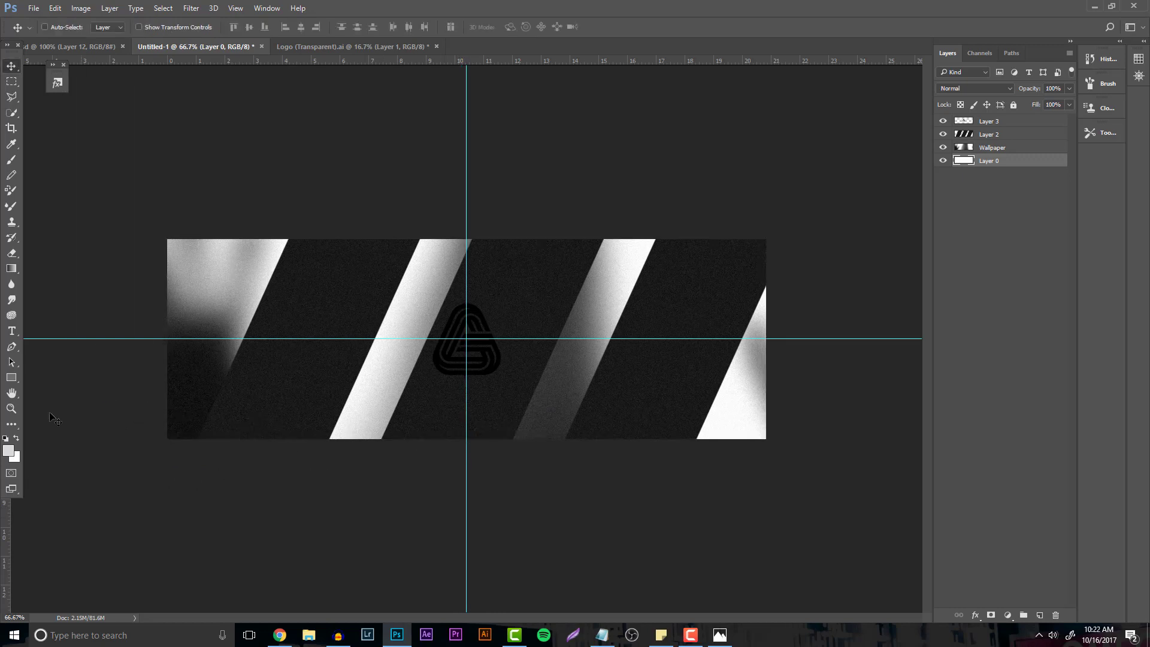
Hide the guides and clip a duplicate of the Wallpaper layer to the small logo layer (Layer 3).
{"action": "left_click", "coordinate": [969, 150]}
{"action": "key", "text": "ctrl+semicolon"}
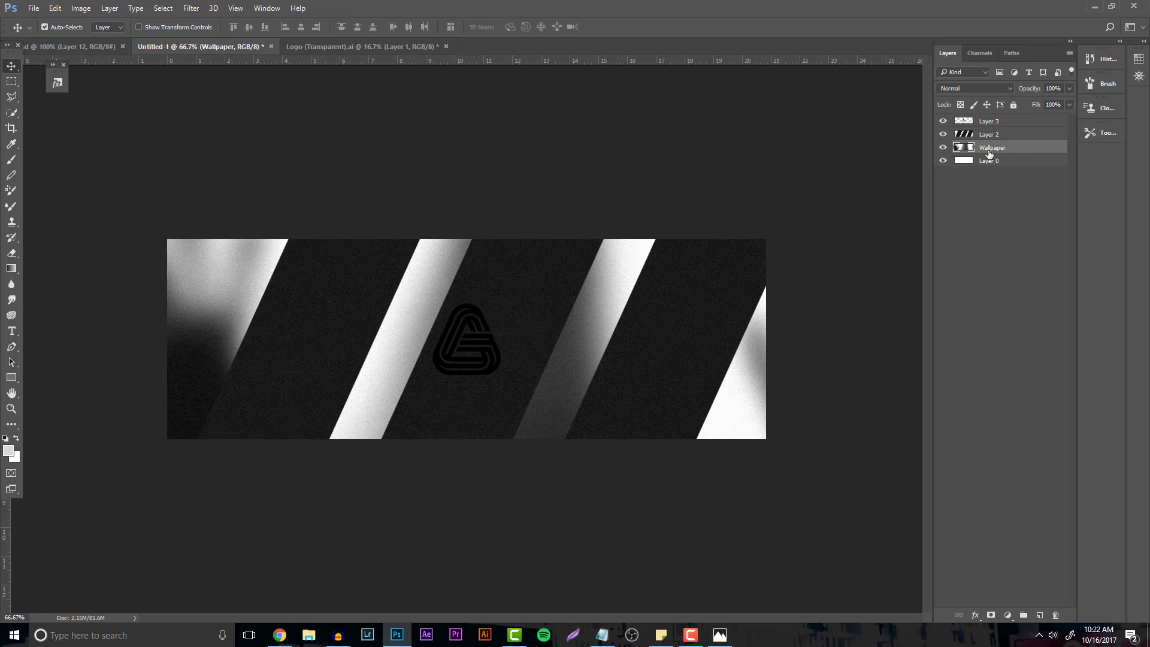
{"action": "key", "text": "ctrl+j"}
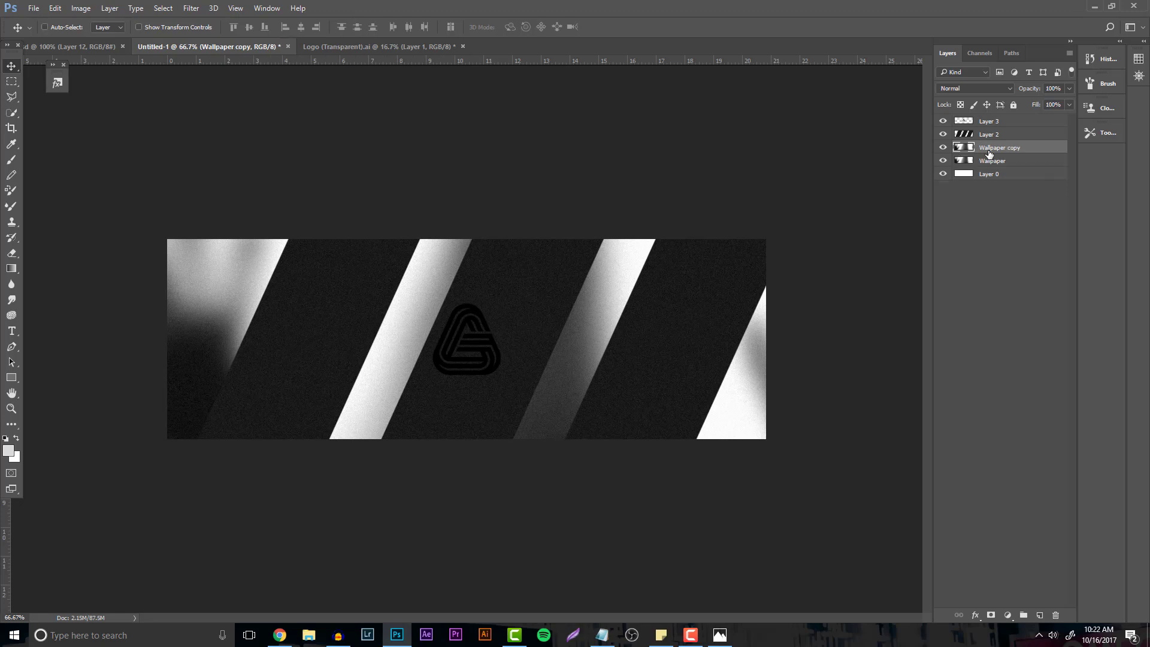
{"action": "left_click_drag", "start_coordinate": [995, 146], "coordinate": [1000, 122]}
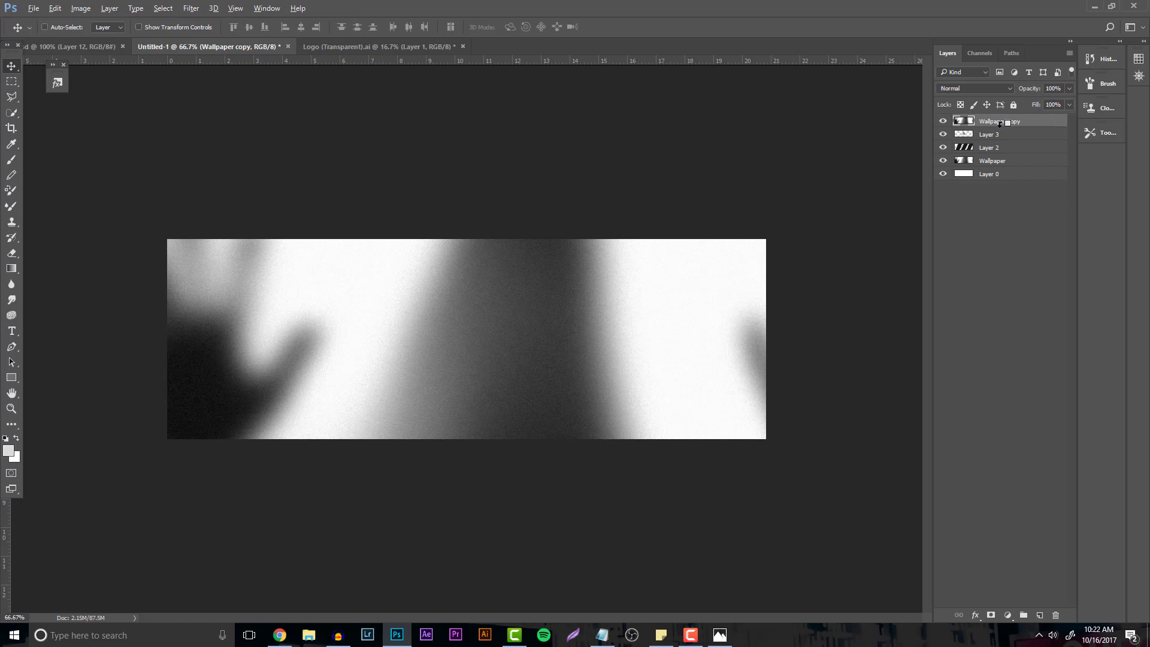
{"action": "left_click", "coordinate": [1000, 124], "text": "alt"}
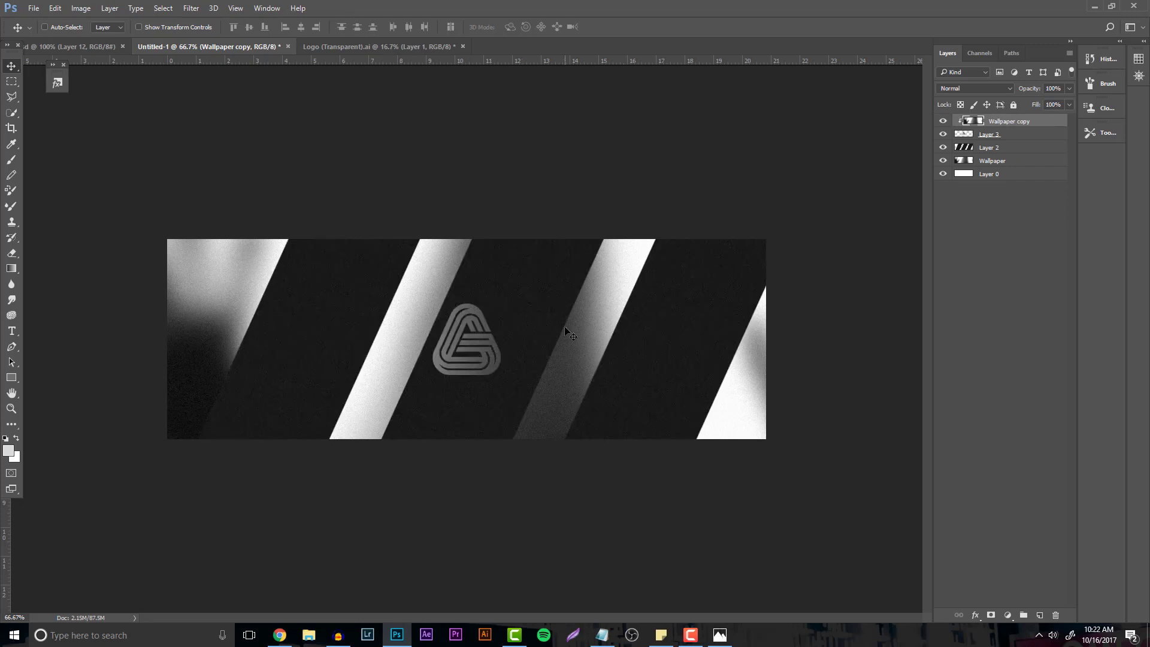
Reposition the clipped wallpaper copy so that its bright area fills the small logo.
{"action": "left_click_drag", "start_coordinate": [511, 323], "coordinate": [569, 281]}
{"action": "left_click_drag", "start_coordinate": [476, 259], "coordinate": [476, 252]}
{"action": "left_click_drag", "start_coordinate": [468, 309], "coordinate": [466, 290]}
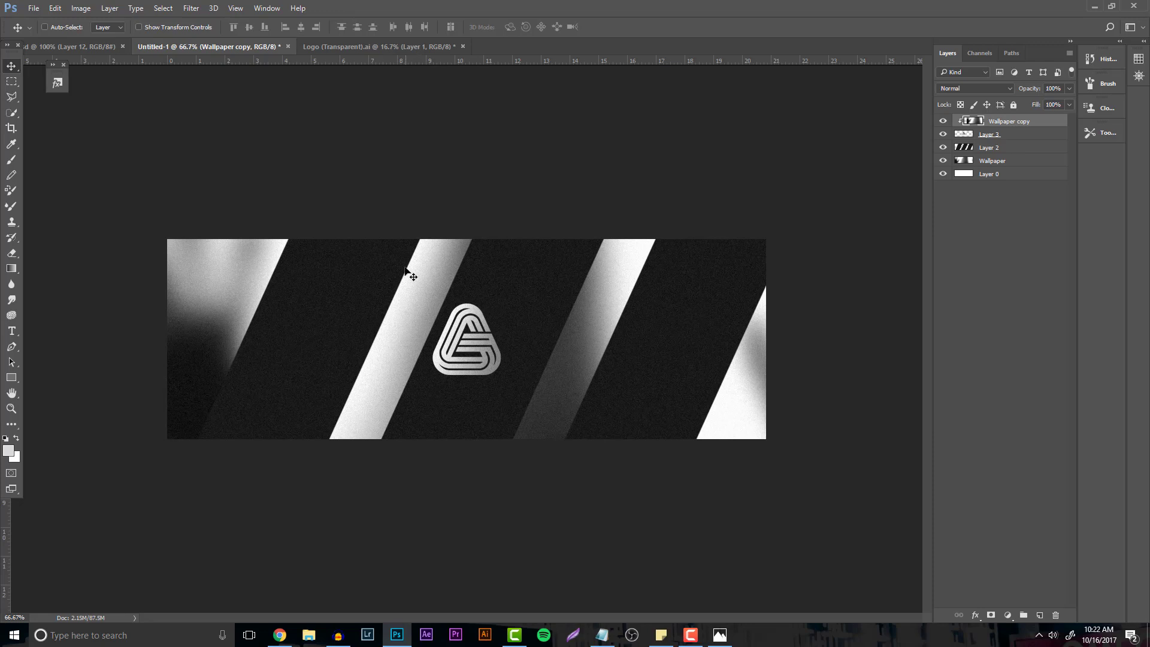
{"action": "left_click_drag", "start_coordinate": [519, 426], "coordinate": [517, 387]}
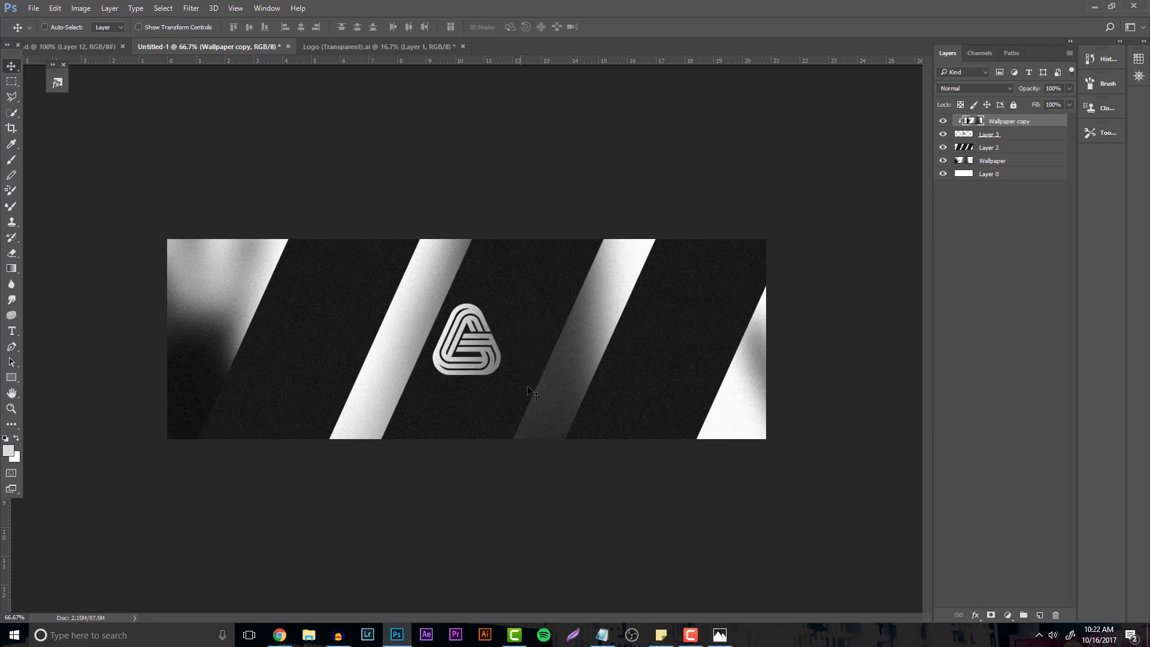
Add an Inner Shadow to the small logo layer with Overlay blend mode and a low opacity.
{"action": "right_click", "coordinate": [994, 135]}
{"action": "left_click", "coordinate": [882, 71]}
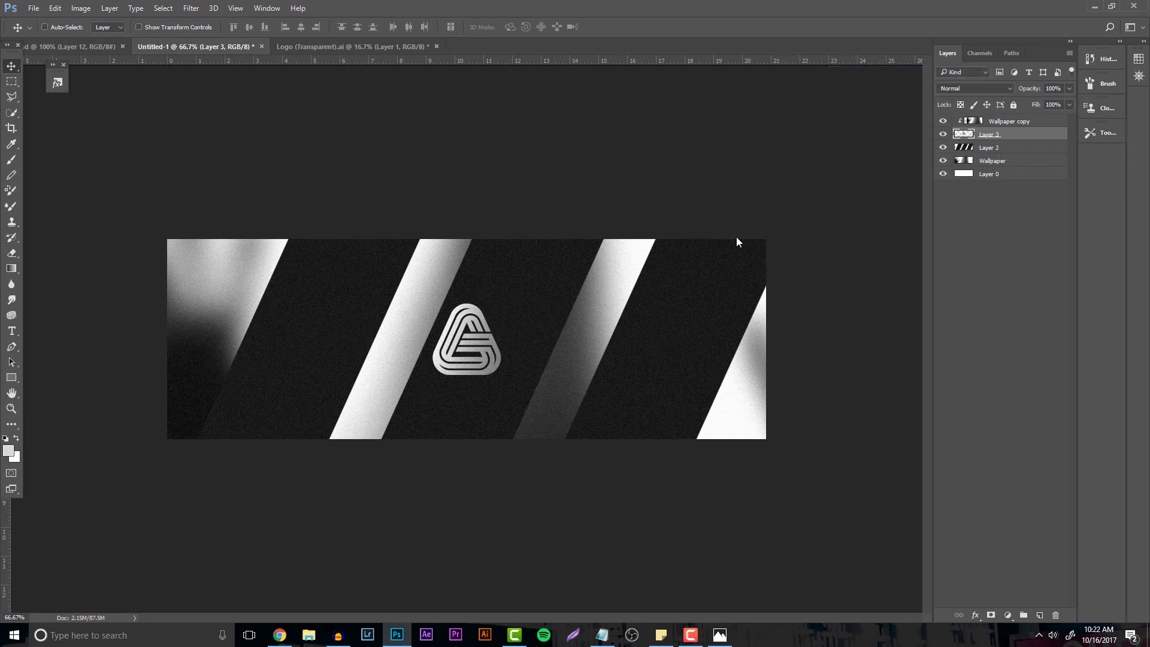
{"action": "left_click", "coordinate": [694, 307]}
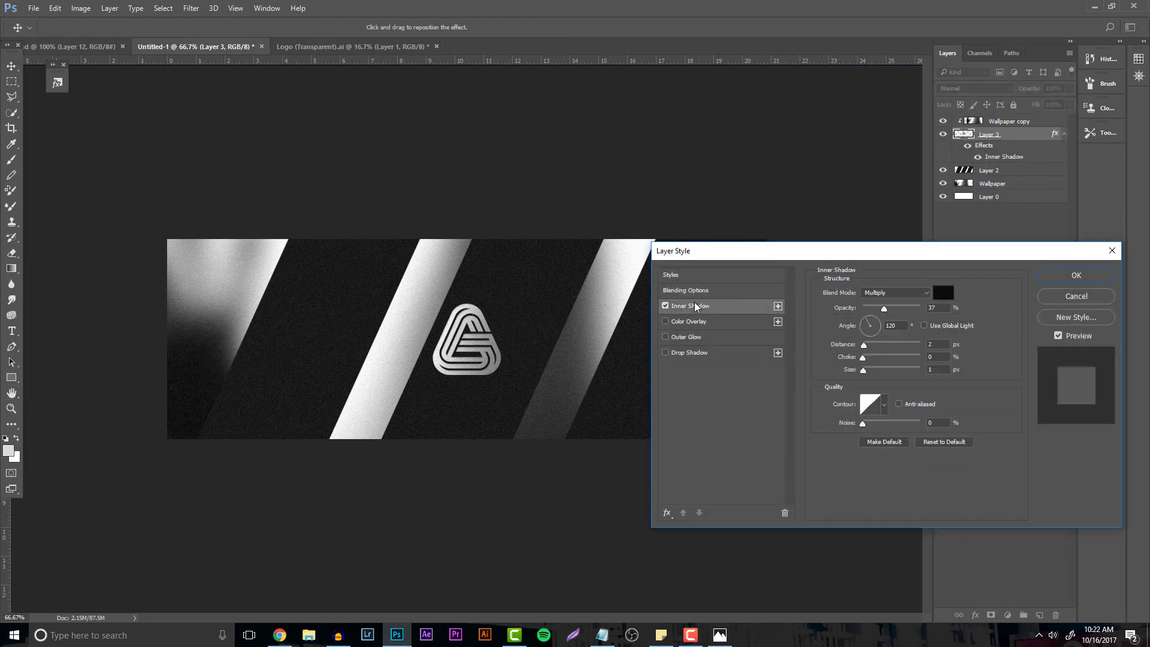
{"action": "left_click", "coordinate": [880, 293]}
{"action": "left_click", "coordinate": [886, 411]}
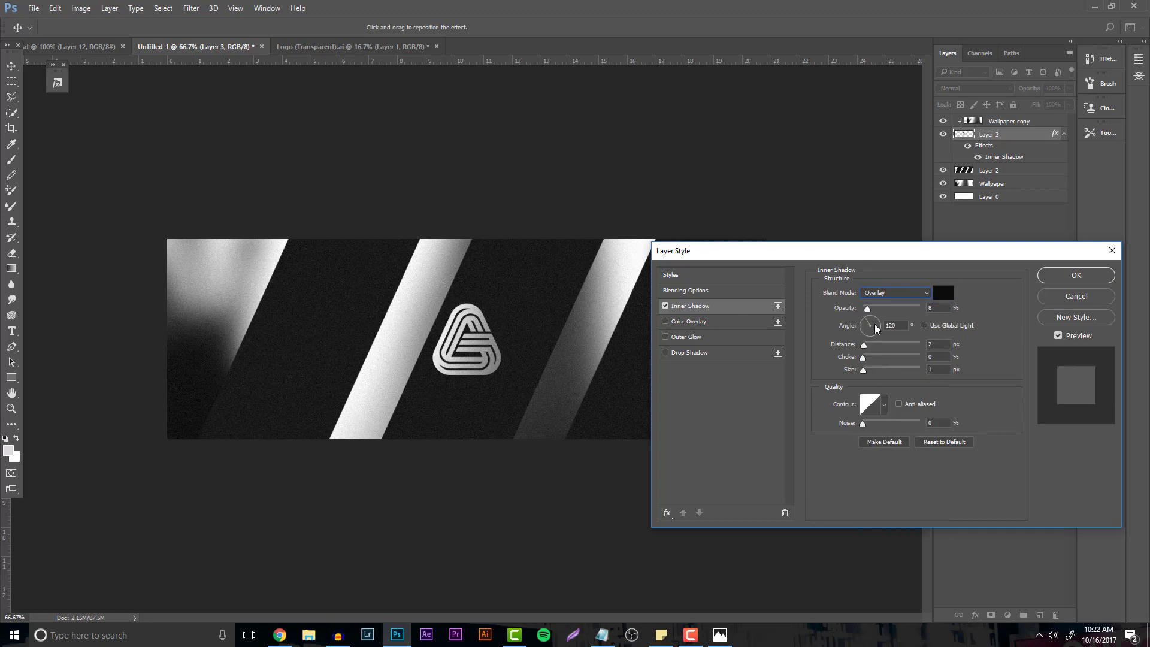
{"action": "left_click_drag", "start_coordinate": [868, 309], "coordinate": [871, 309]}
{"action": "left_click", "coordinate": [1073, 275]}
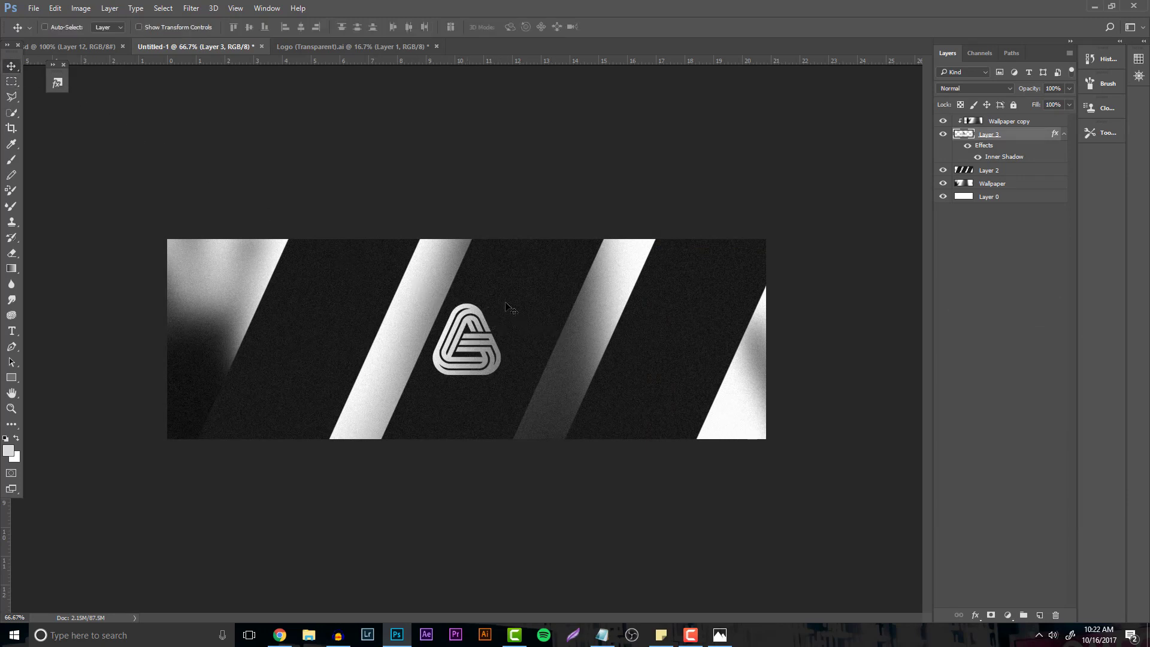
Try a white Inner Glow on the small logo with the Precise technique and 100% opacity.
{"action": "right_click", "coordinate": [1003, 140]}
{"action": "left_click", "coordinate": [893, 79]}
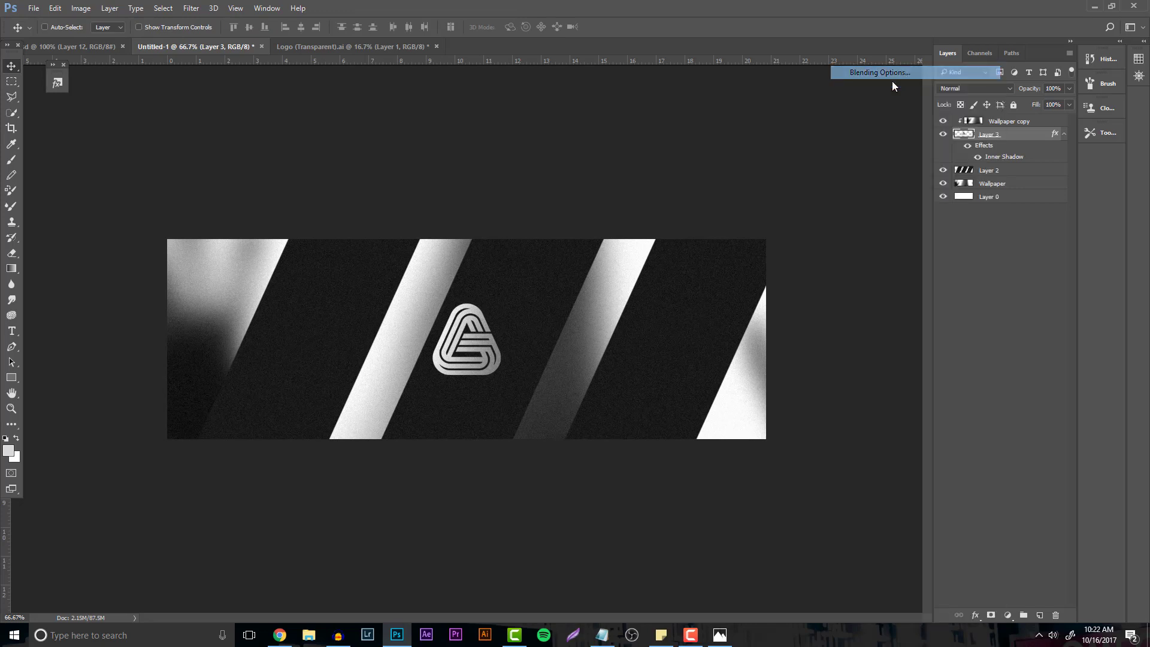
{"action": "left_click", "coordinate": [666, 513]}
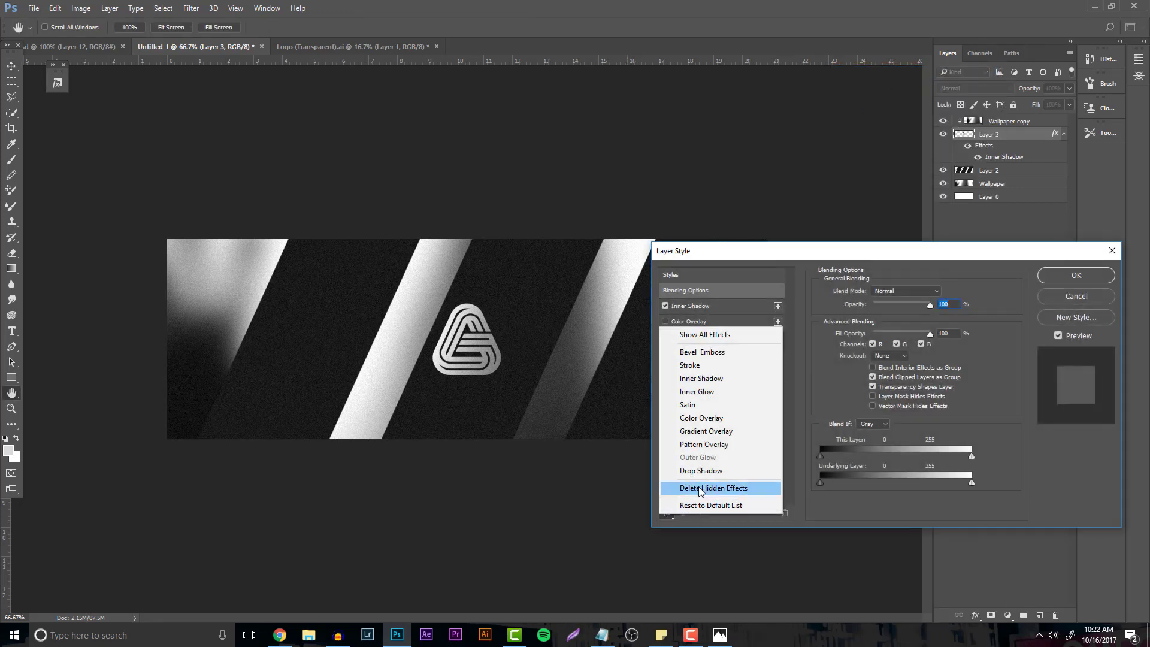
{"action": "left_click", "coordinate": [710, 394]}
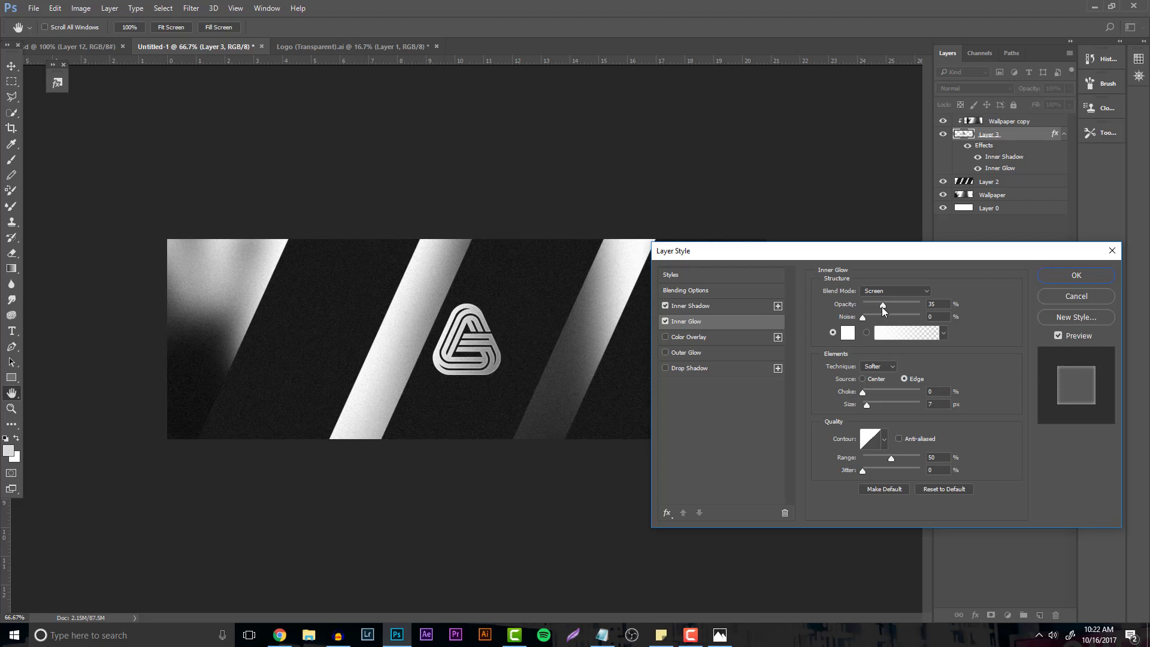
{"action": "left_click_drag", "start_coordinate": [885, 302], "coordinate": [922, 300]}
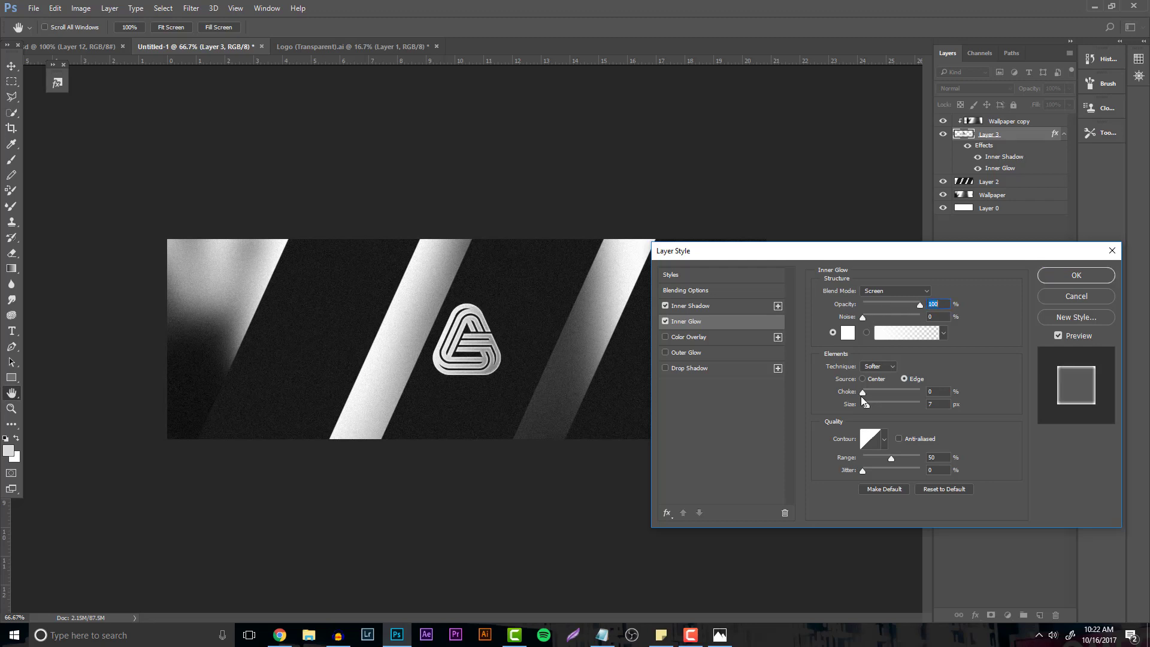
{"action": "left_click", "coordinate": [872, 382]}
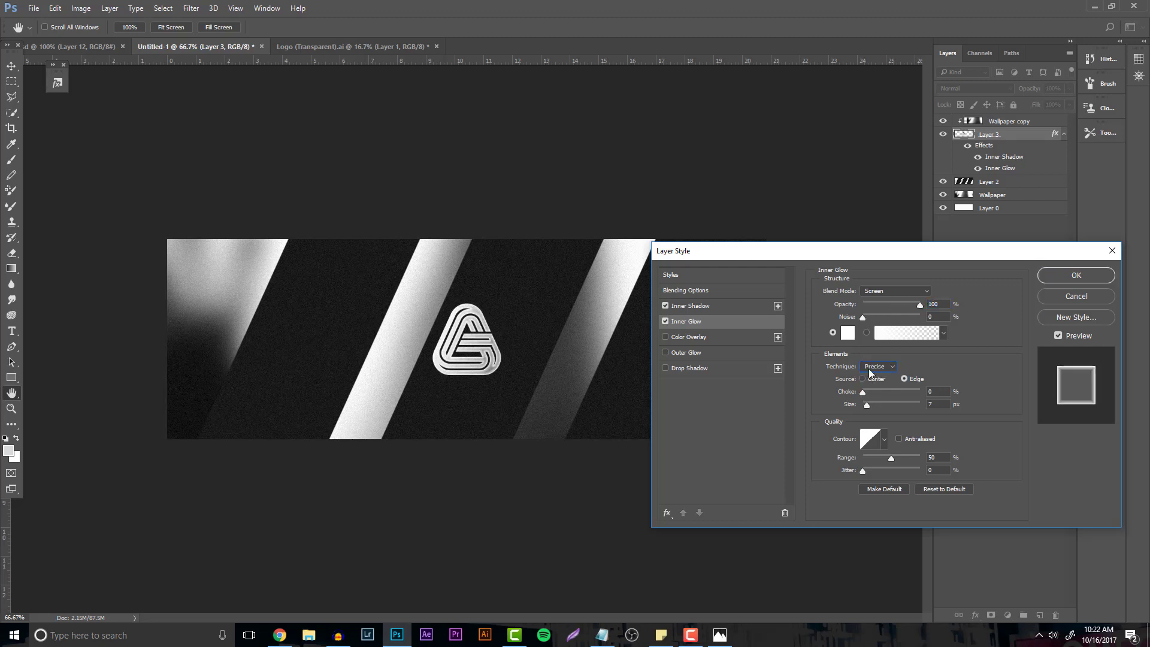
{"action": "left_click_drag", "start_coordinate": [866, 404], "coordinate": [861, 404]}
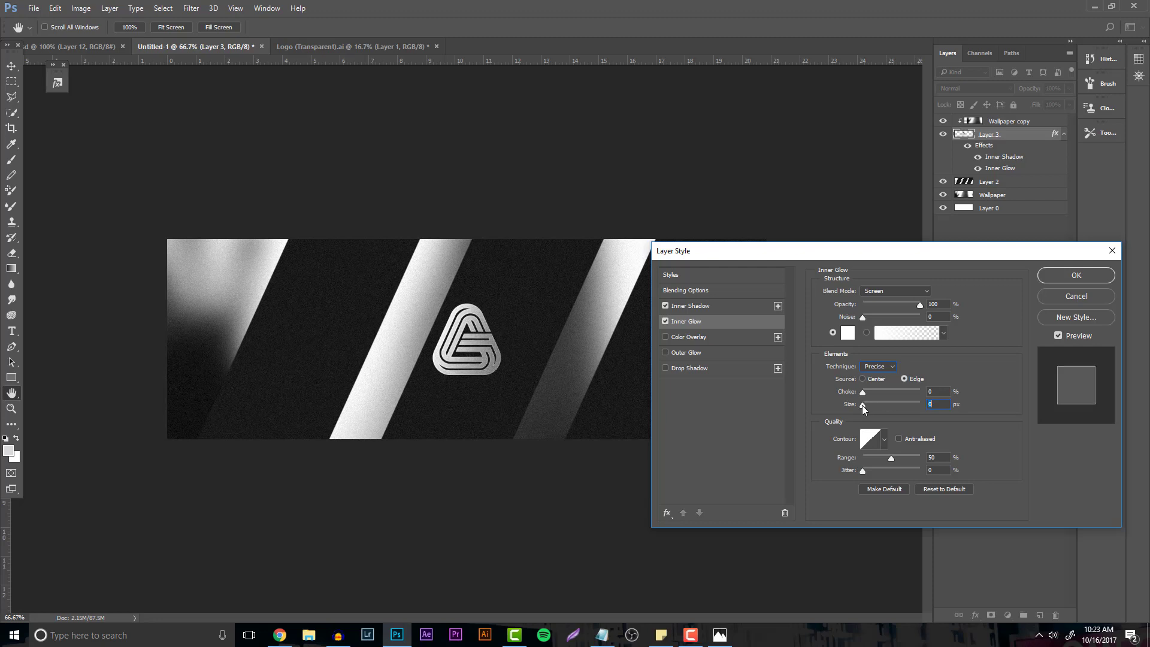
{"action": "left_click", "coordinate": [888, 304]}
{"action": "left_click", "coordinate": [664, 321]}
{"action": "left_click", "coordinate": [1076, 274]}
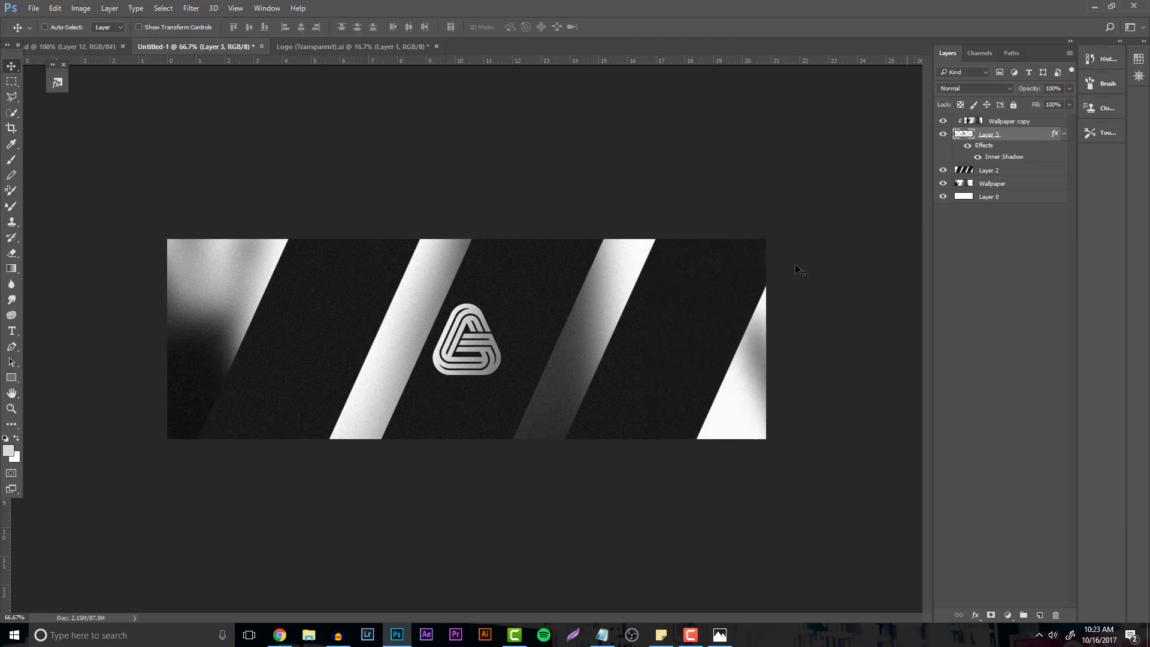
Invert the black logo in the Logo (Transparent).ai document and set its layer fill to 0%.
{"action": "left_click", "coordinate": [347, 46]}
{"action": "key", "text": "ctrl"}
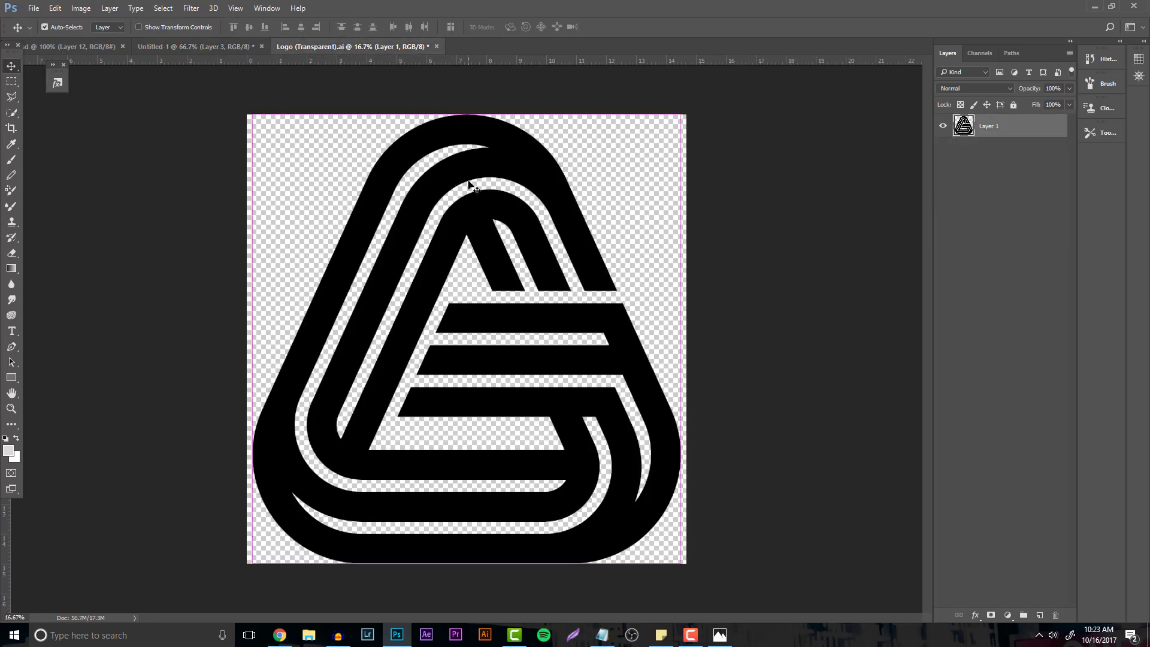
{"action": "key", "text": "ctrl+i"}
{"action": "left_click", "coordinate": [1069, 104]}
{"action": "left_click_drag", "start_coordinate": [1047, 119], "coordinate": [1005, 120]}
Add a white 35 px Stroke, positioned Inside, to the logo layer.
{"action": "right_click", "coordinate": [1001, 126]}
{"action": "left_click", "coordinate": [921, 77]}
{"action": "left_click", "coordinate": [673, 514]}
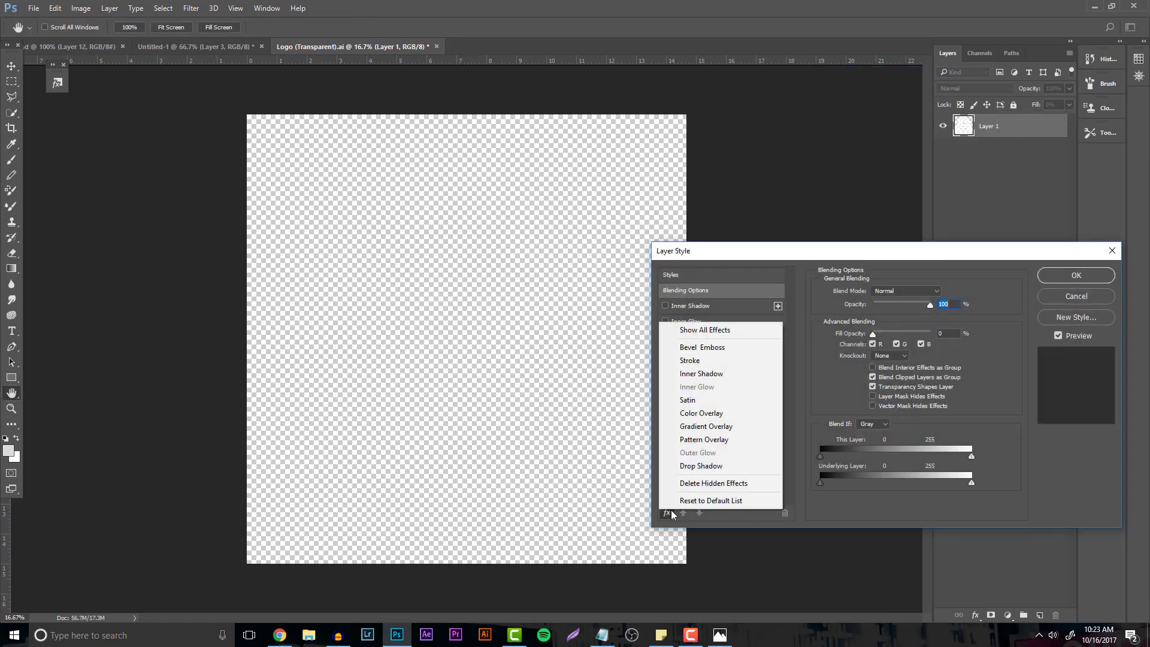
{"action": "left_click", "coordinate": [709, 360]}
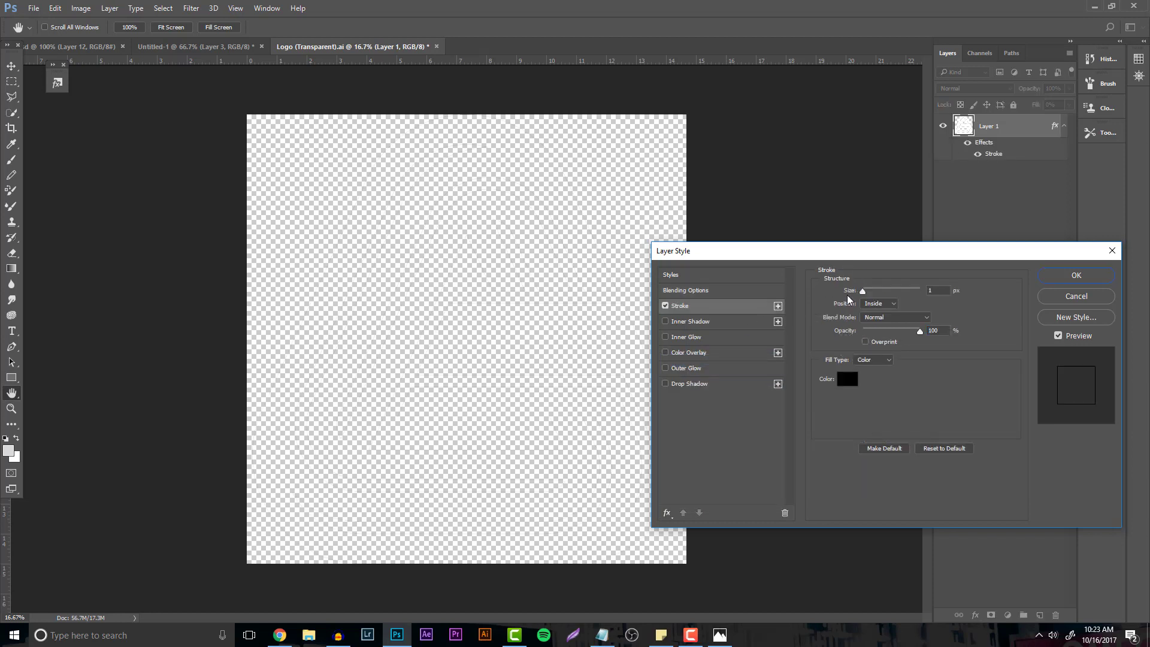
{"action": "left_click_drag", "start_coordinate": [875, 290], "coordinate": [874, 293]}
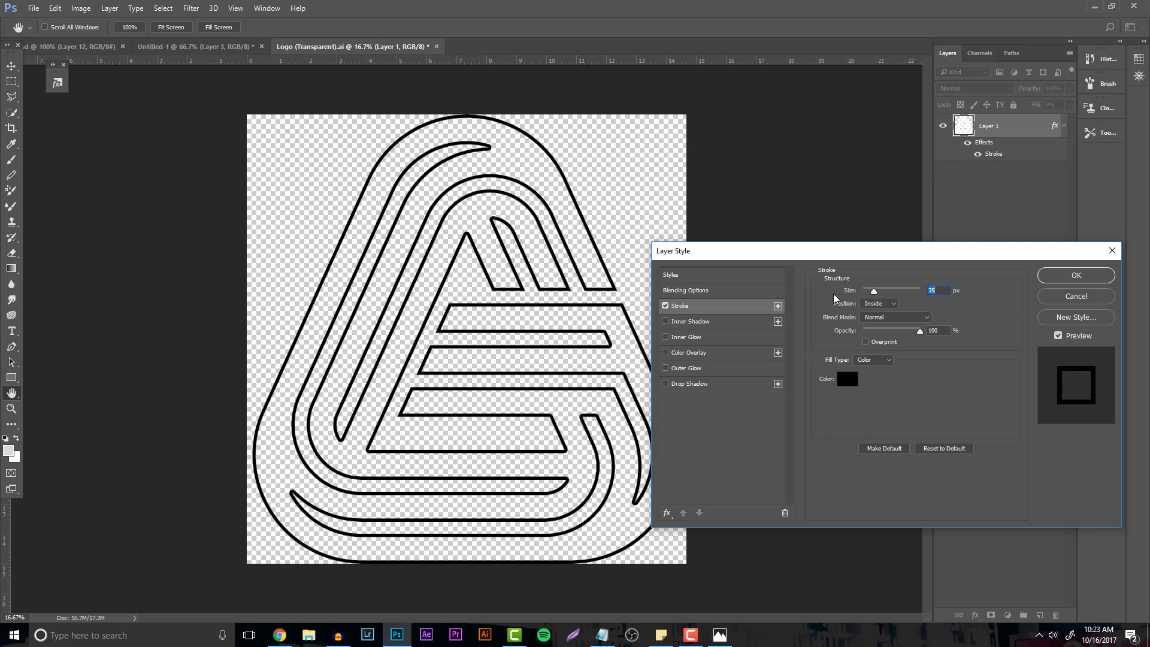
{"action": "left_click", "coordinate": [846, 382]}
{"action": "left_click", "coordinate": [772, 374]}
{"action": "left_click", "coordinate": [1043, 367]}
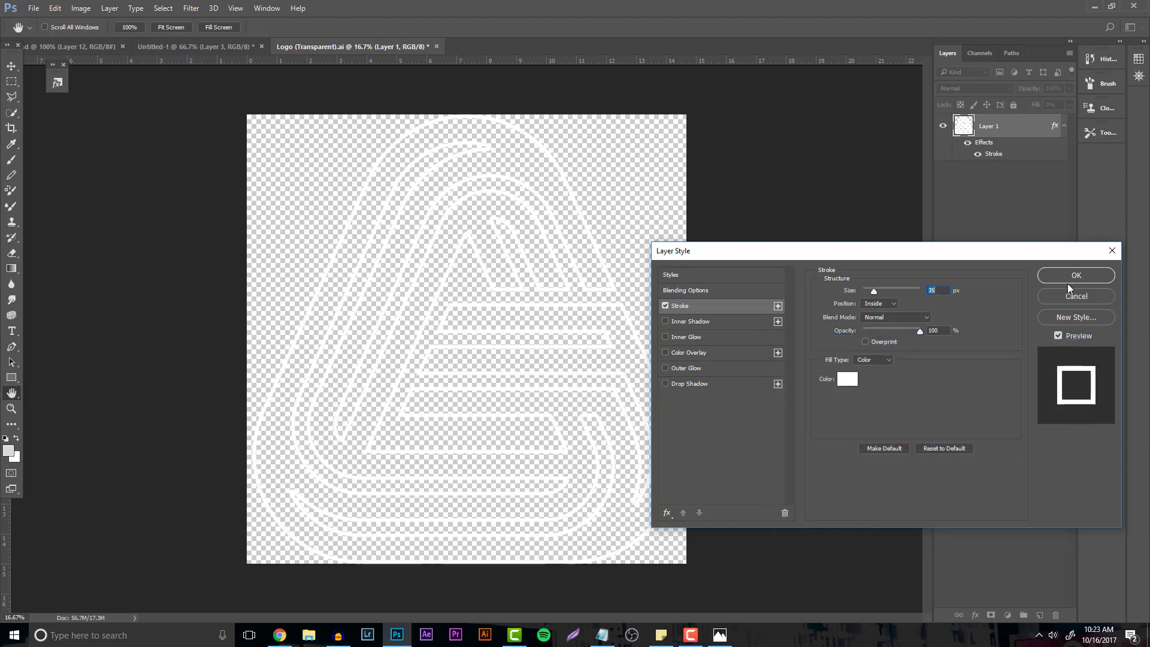
{"action": "left_click", "coordinate": [1068, 280]}
Flatten the logo's stroke effect by merging its layer with a new empty layer.
{"action": "left_click", "coordinate": [1041, 616]}
{"action": "left_click", "coordinate": [991, 144], "text": "shift"}
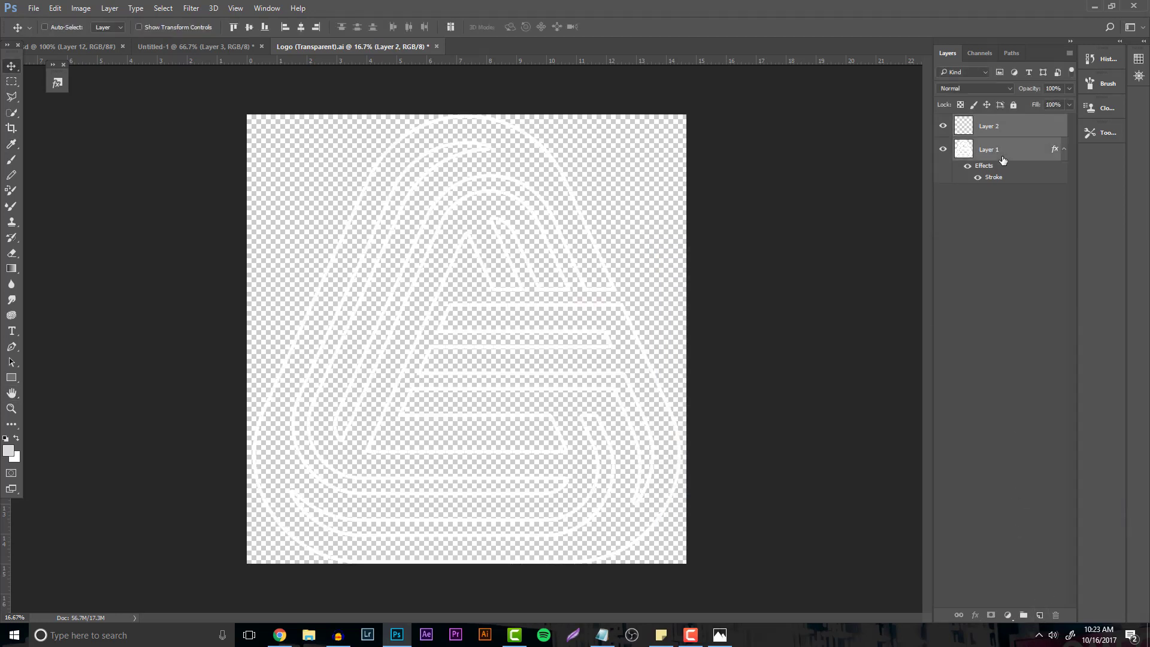
{"action": "left_click", "coordinate": [994, 143]}
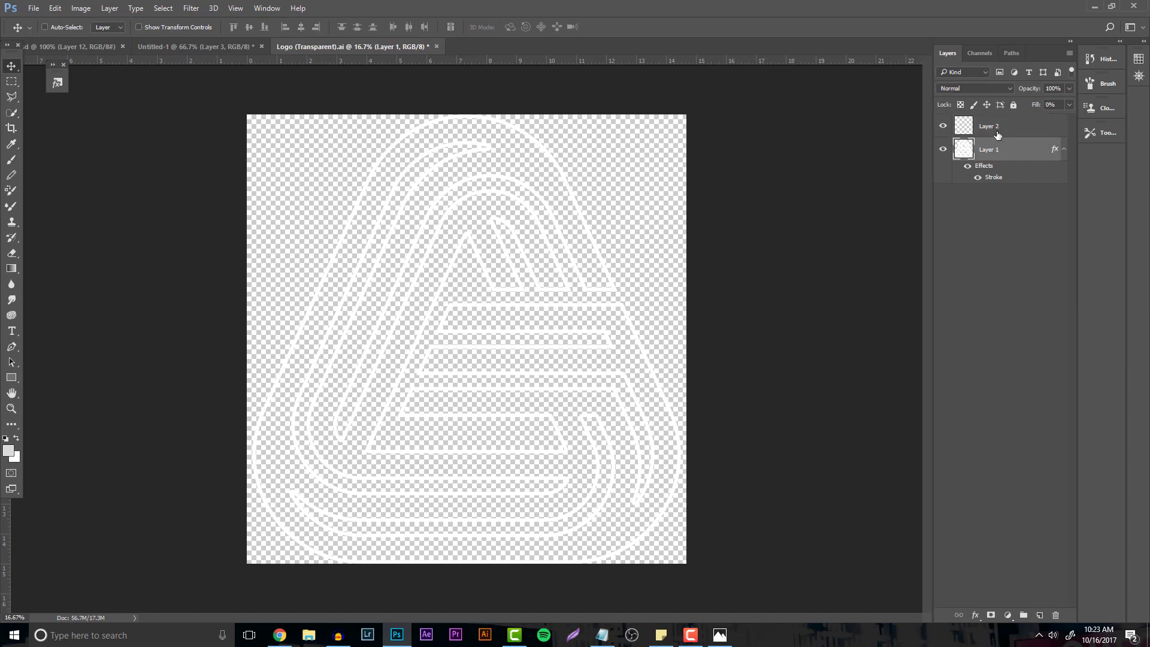
{"action": "left_click", "coordinate": [996, 137], "text": "ctrl"}
{"action": "key", "text": "ctrl+e"}
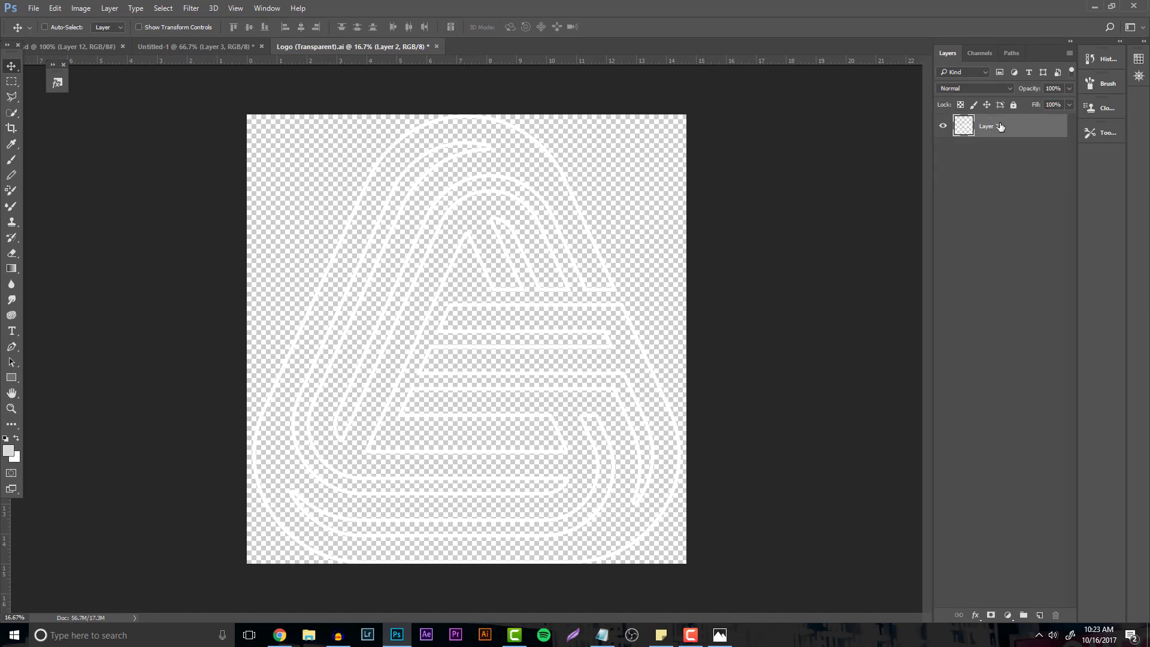
Bring the outlined logo into the Untitled-1 banner, placing it between the Wallpaper layer and the black stripes layer.
{"action": "left_click_drag", "start_coordinate": [547, 180], "coordinate": [383, 135]}
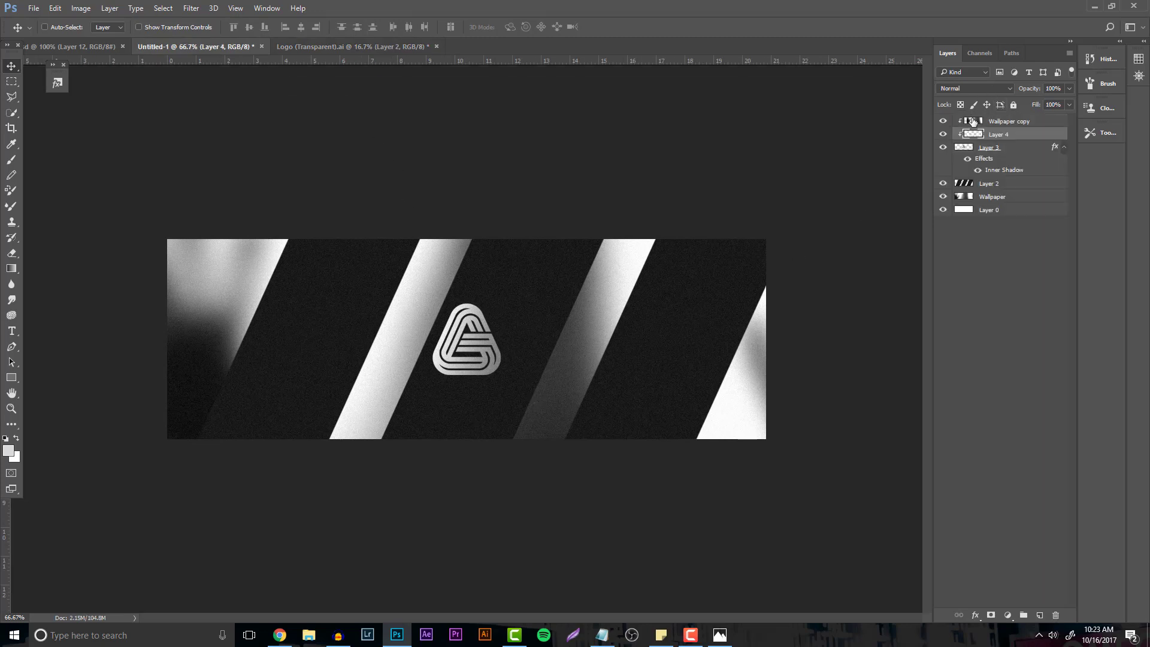
{"action": "left_click_drag", "start_coordinate": [995, 144], "coordinate": [993, 188]}
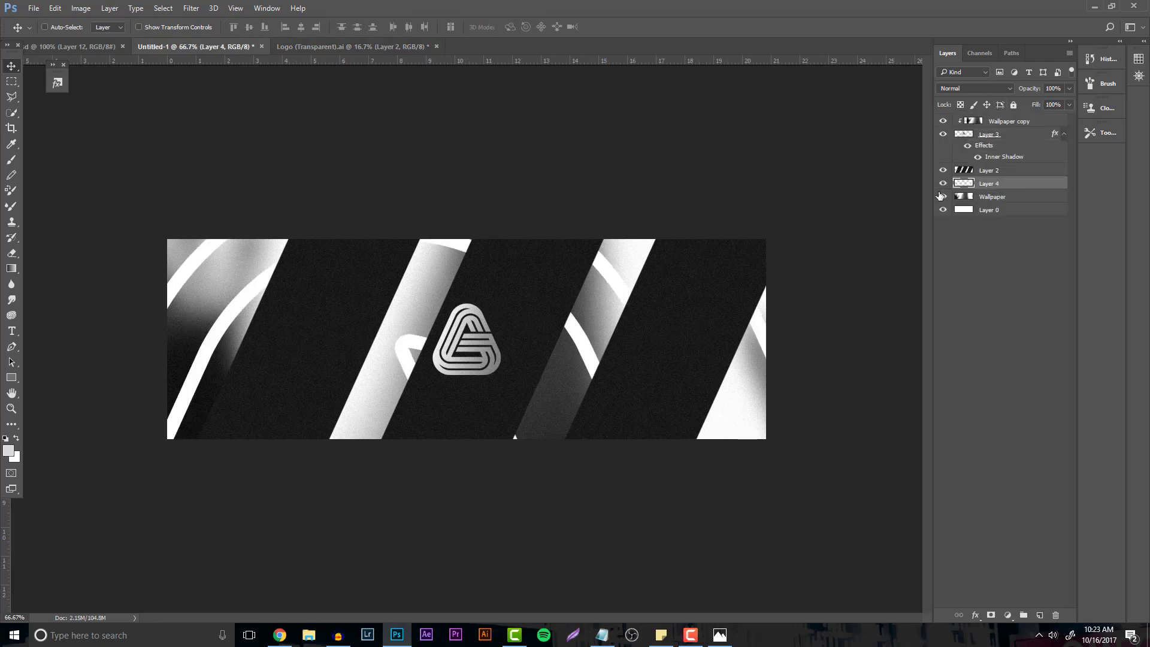
{"action": "left_click_drag", "start_coordinate": [692, 328], "coordinate": [652, 270]}
Set the outlined logo's blend mode to Soft Light and scale it down and reposition it with Free Transform.
{"action": "left_click", "coordinate": [981, 90]}
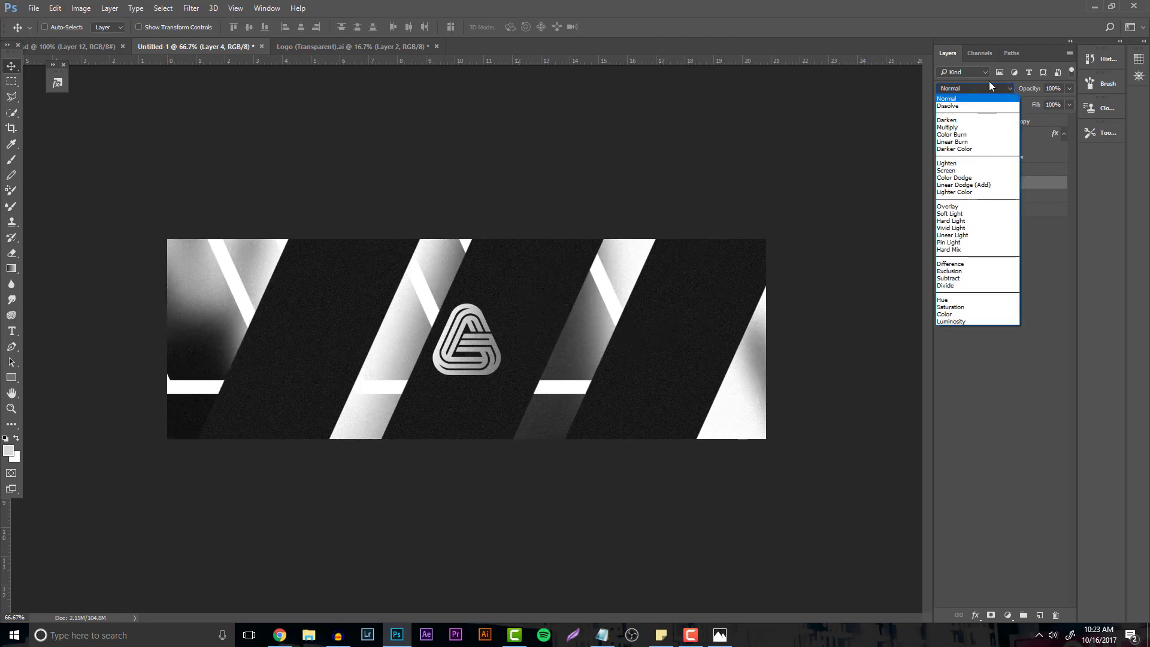
{"action": "left_click", "coordinate": [977, 214]}
{"action": "key", "text": "ctrl+t"}
{"action": "left_click_drag", "start_coordinate": [599, 348], "coordinate": [591, 574]}
{"action": "left_click_drag", "start_coordinate": [778, 139], "coordinate": [594, 71]}
{"action": "left_click_drag", "start_coordinate": [644, 242], "coordinate": [593, 101]}
{"action": "left_click_drag", "start_coordinate": [580, 241], "coordinate": [612, 108]}
{"action": "key", "text": "Return"}
Fade parts of the outlined logo with a soft 291 px Eraser at 0% hardness, mainly over the banner's left side.
{"action": "key", "text": "e"}
{"action": "left_click", "coordinate": [61, 28]}
{"action": "left_click_drag", "start_coordinate": [111, 66], "coordinate": [128, 65]}
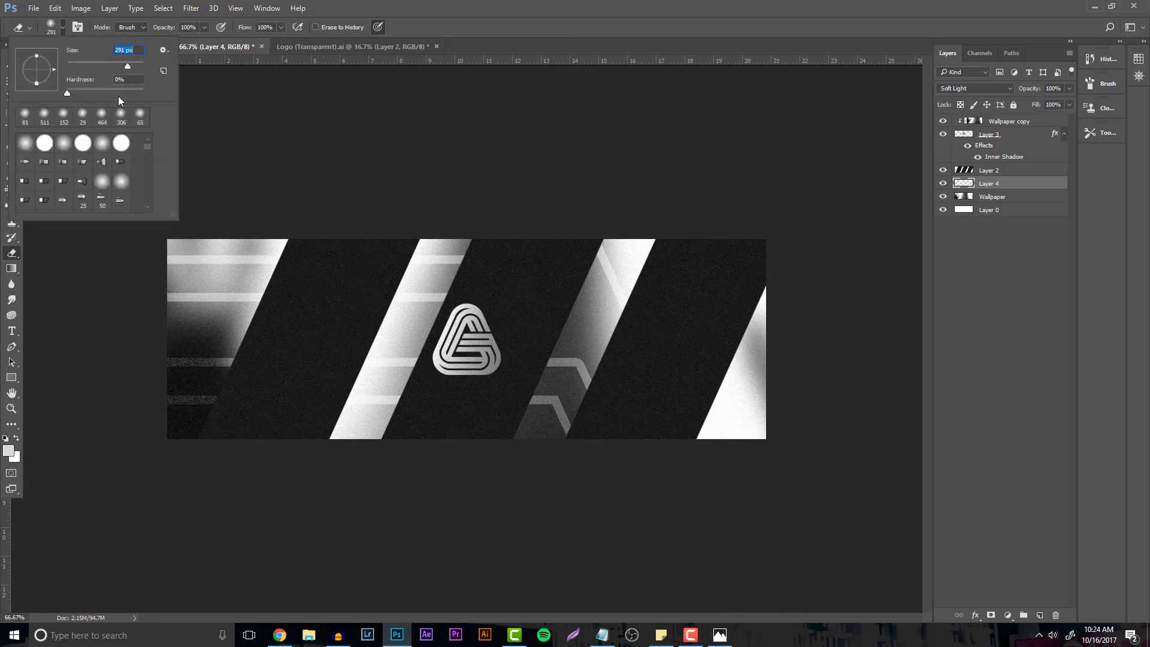
{"action": "key", "text": "Return"}
{"action": "mouse_move", "coordinate": [264, 248]}
{"action": "left_mouse_down"}
{"action": "mouse_move", "coordinate": [228, 258]}
{"action": "mouse_move", "coordinate": [71, 427]}
{"action": "left_mouse_up"}
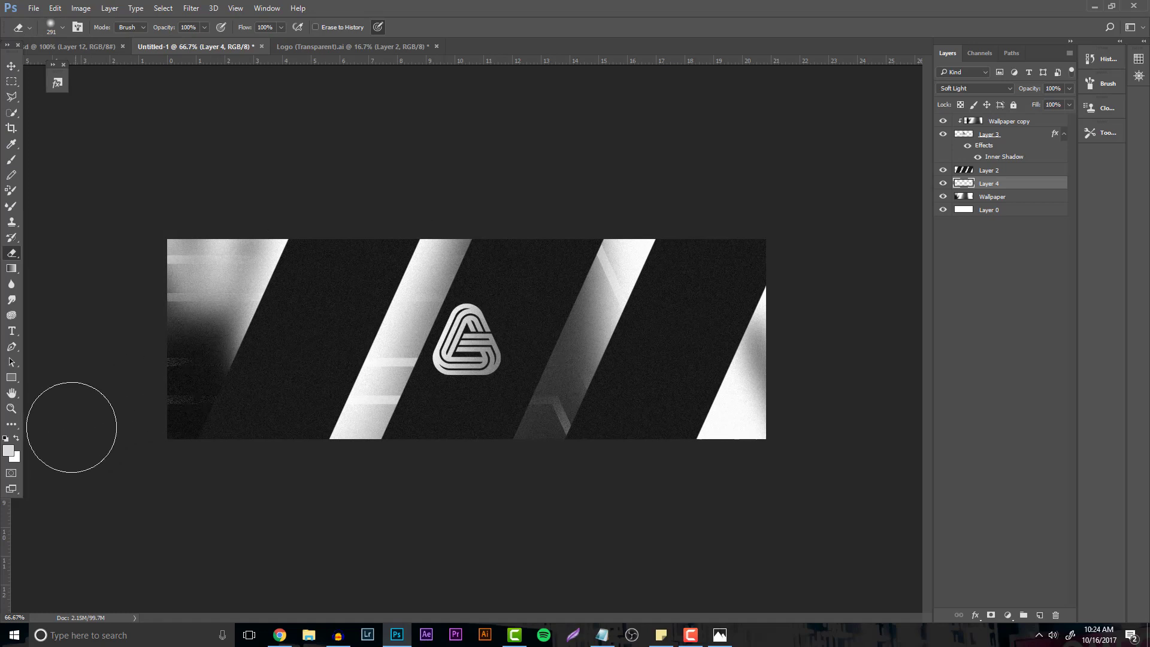
Duplicate the outlined logo layer, place the copy above the black stripes layer and reposition it across the banner.
{"action": "left_click", "coordinate": [995, 194]}
{"action": "key", "text": "ctrl+j"}
{"action": "key", "text": "ctrl+z"}
{"action": "left_click", "coordinate": [987, 185]}
{"action": "key", "text": "ctrl+j"}
{"action": "left_click_drag", "start_coordinate": [989, 184], "coordinate": [989, 167]}
{"action": "key", "text": "v"}
{"action": "mouse_move", "coordinate": [449, 271]}
{"action": "left_mouse_down"}
{"action": "mouse_move", "coordinate": [519, 309]}
{"action": "mouse_move", "coordinate": [779, 317]}
{"action": "left_mouse_up"}
Erase parts of the outline copy softly, clearing the area around the centered logo.
{"action": "key", "text": "e"}
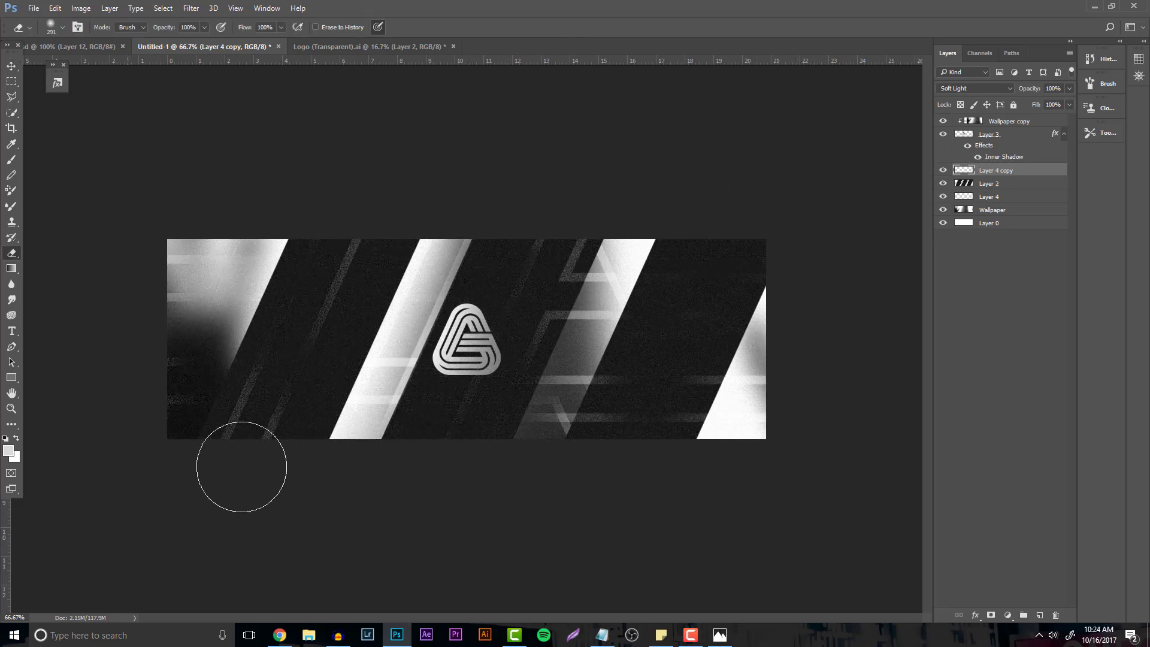
{"action": "mouse_move", "coordinate": [559, 251]}
{"action": "left_mouse_down"}
{"action": "mouse_move", "coordinate": [672, 321]}
{"action": "mouse_move", "coordinate": [516, 353]}
{"action": "mouse_move", "coordinate": [457, 476]}
{"action": "mouse_move", "coordinate": [483, 306]}
{"action": "left_mouse_up"}
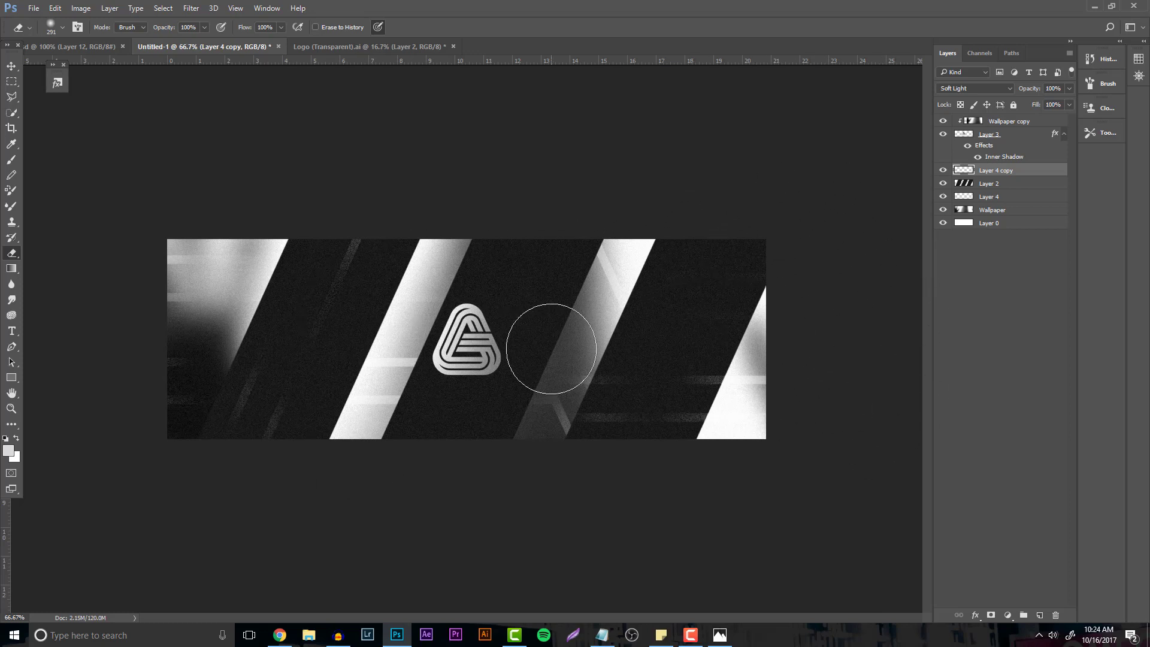
{"action": "left_click", "coordinate": [12, 67]}
Create a new layer above Wallpaper copy and outline a thin slanted bar across the banner's upper left edge with the Polygonal Lasso.
{"action": "left_click", "coordinate": [1001, 126]}
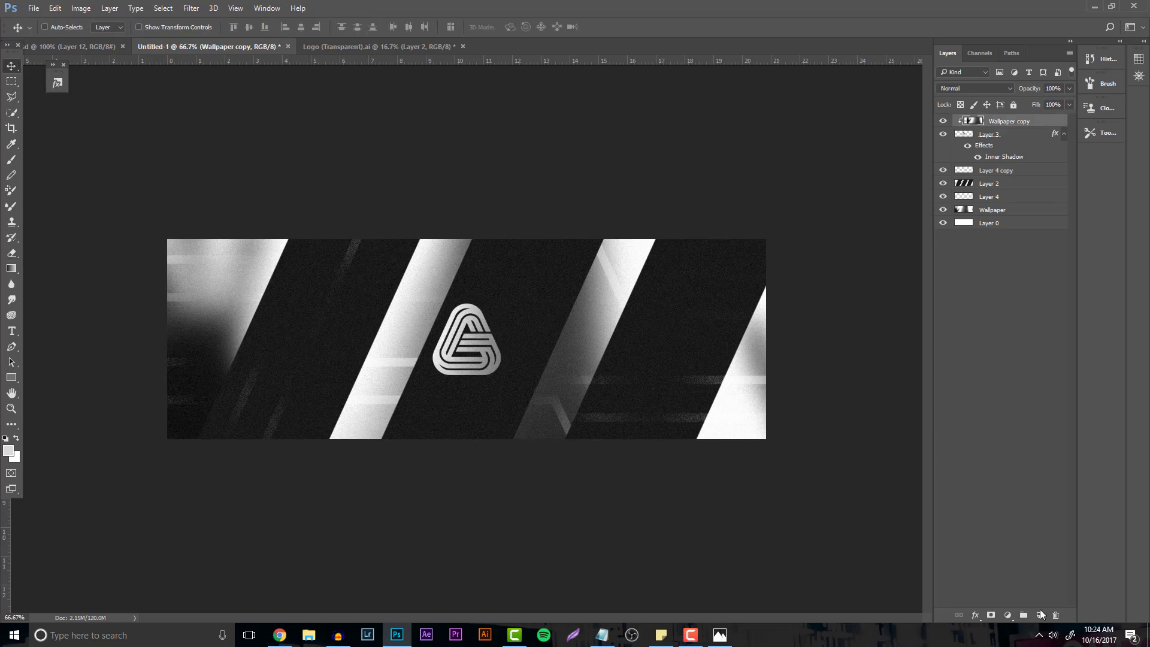
{"action": "left_click", "coordinate": [1039, 615]}
{"action": "key", "text": "l"}
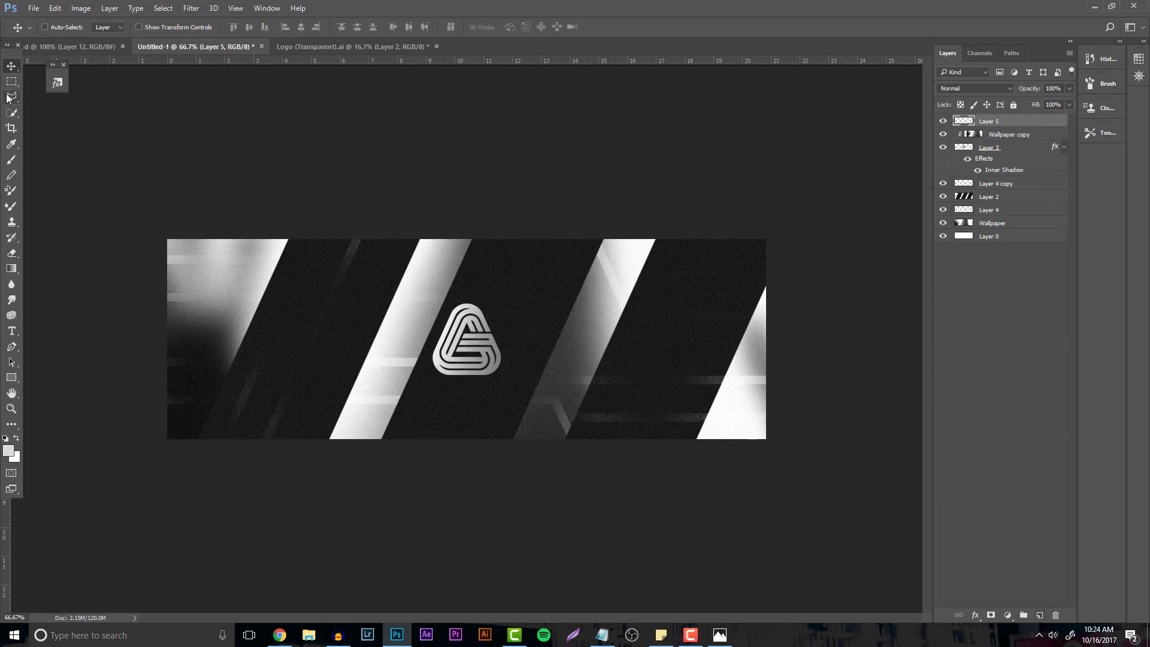
{"action": "right_click", "coordinate": [9, 98]}
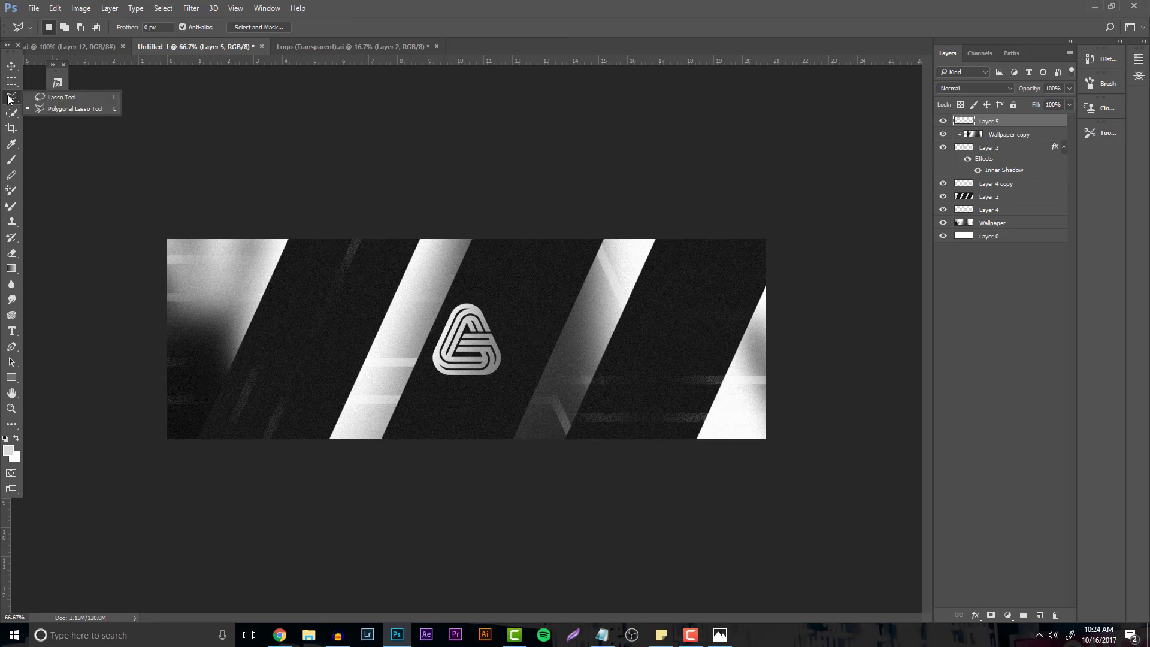
{"action": "left_click", "coordinate": [69, 108]}
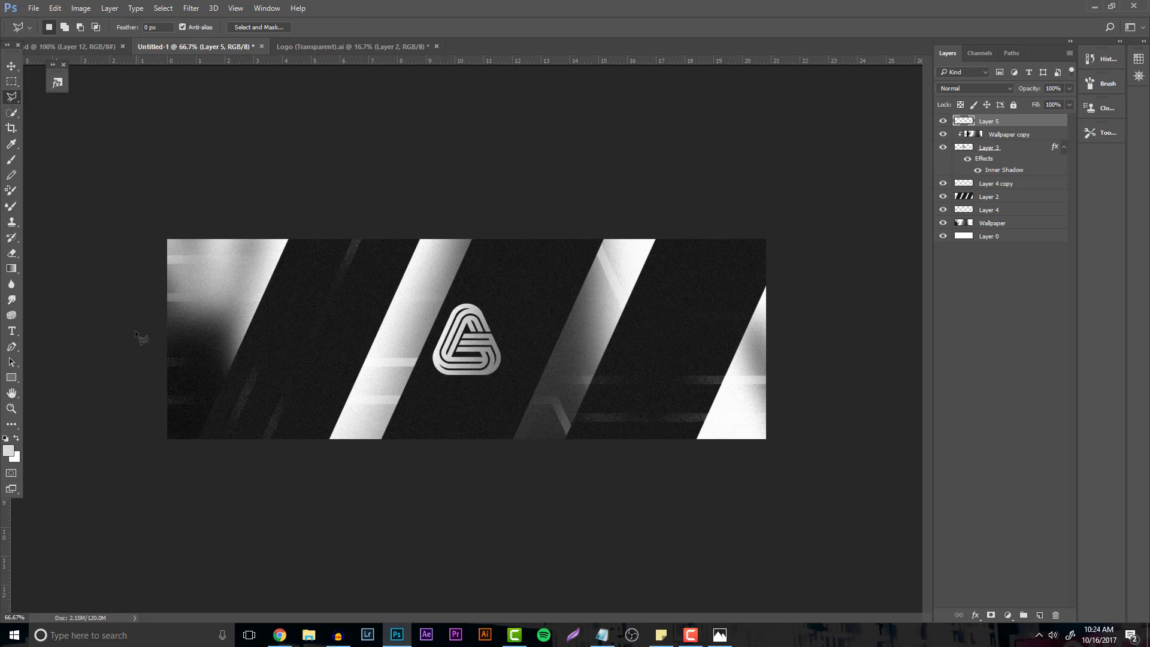
{"action": "left_click", "coordinate": [321, 265]}
{"action": "left_click", "coordinate": [302, 283]}
{"action": "left_click", "coordinate": [155, 264]}
Fill the slanted bar selection with black at Normal mode and 100% opacity, and deselect it.
{"action": "right_click", "coordinate": [198, 267]}
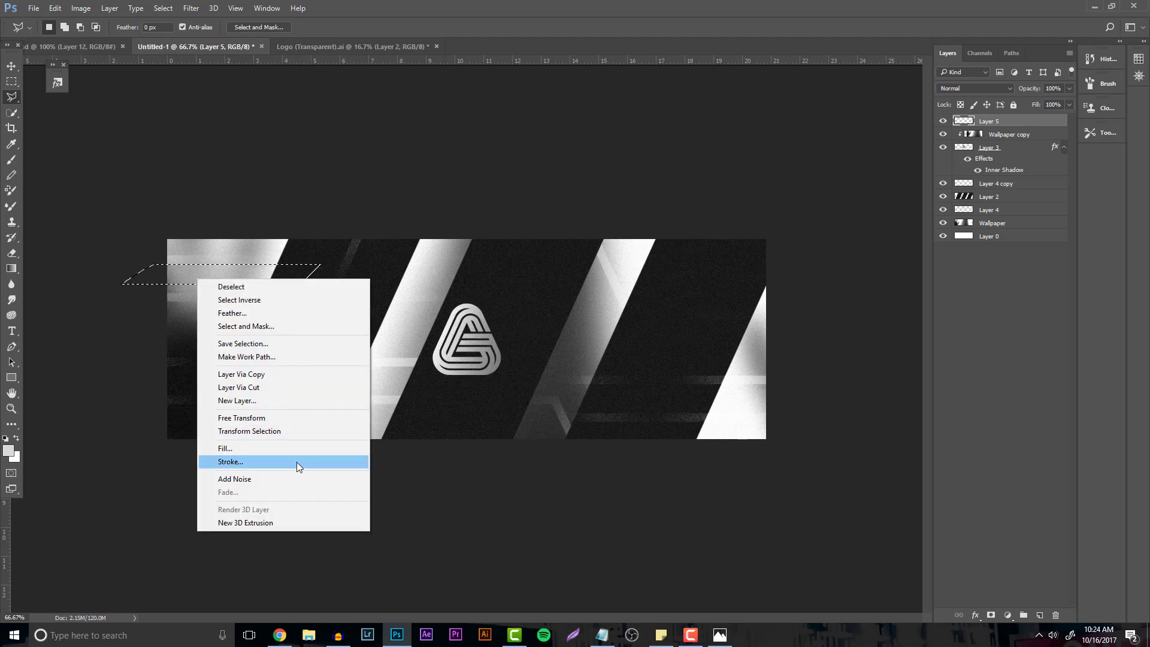
{"action": "left_click", "coordinate": [296, 462]}
{"action": "left_click", "coordinate": [584, 183]}
{"action": "left_click", "coordinate": [574, 214]}
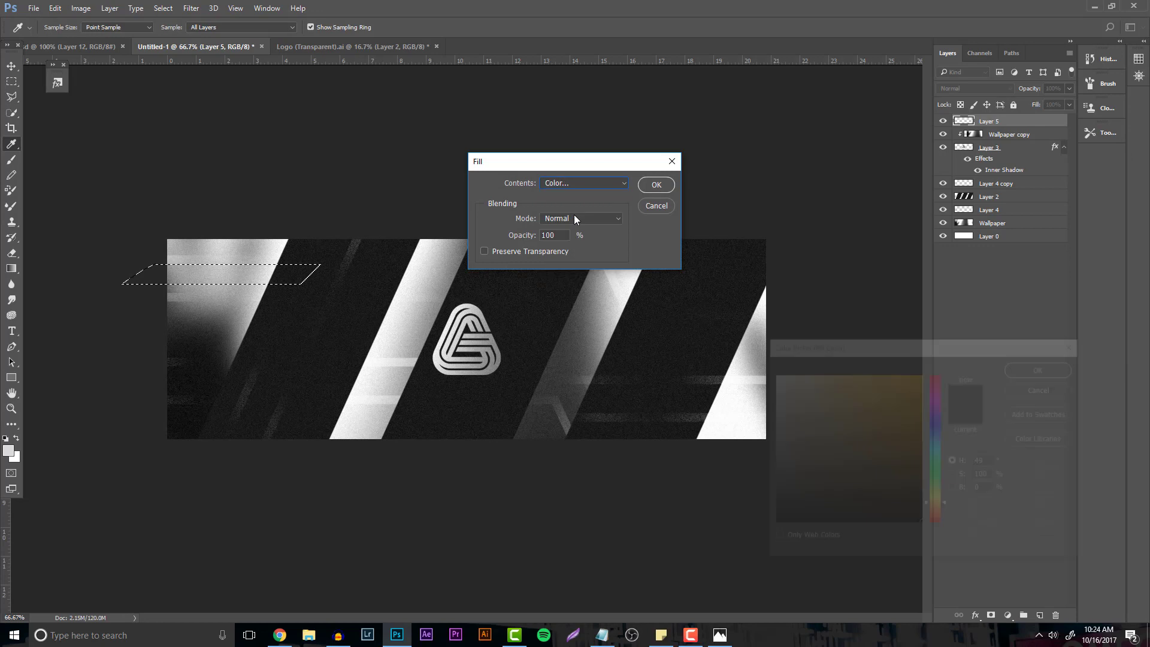
{"action": "left_click", "coordinate": [1036, 362]}
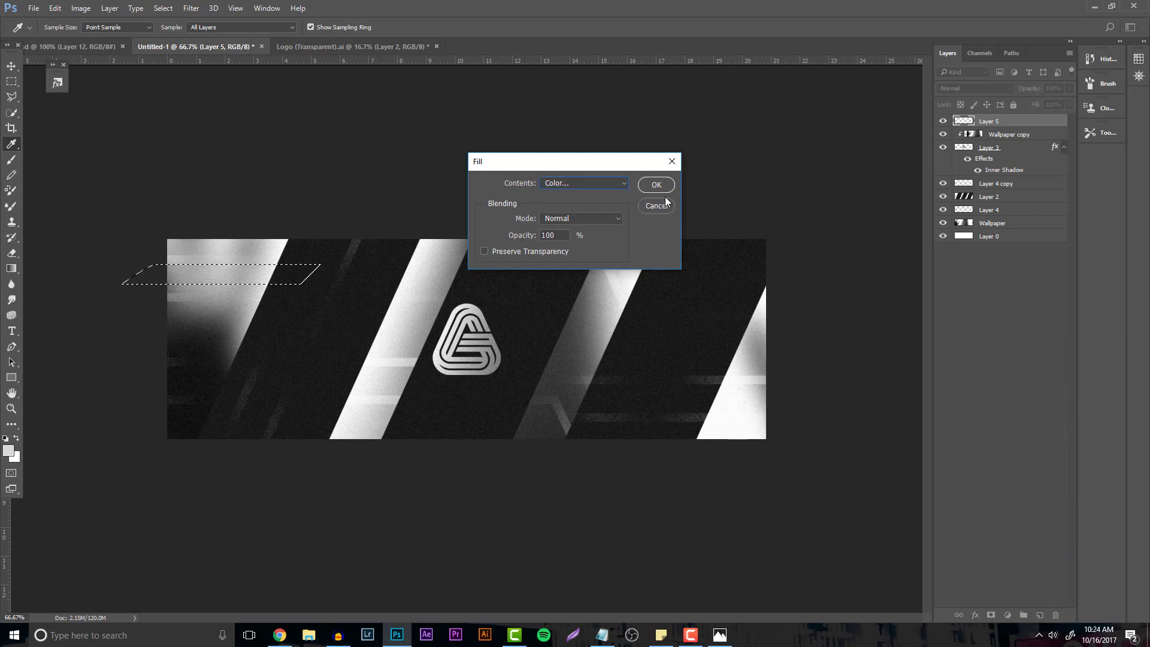
{"action": "left_click", "coordinate": [659, 188]}
{"action": "right_click", "coordinate": [479, 296]}
{"action": "left_click", "coordinate": [482, 298]}
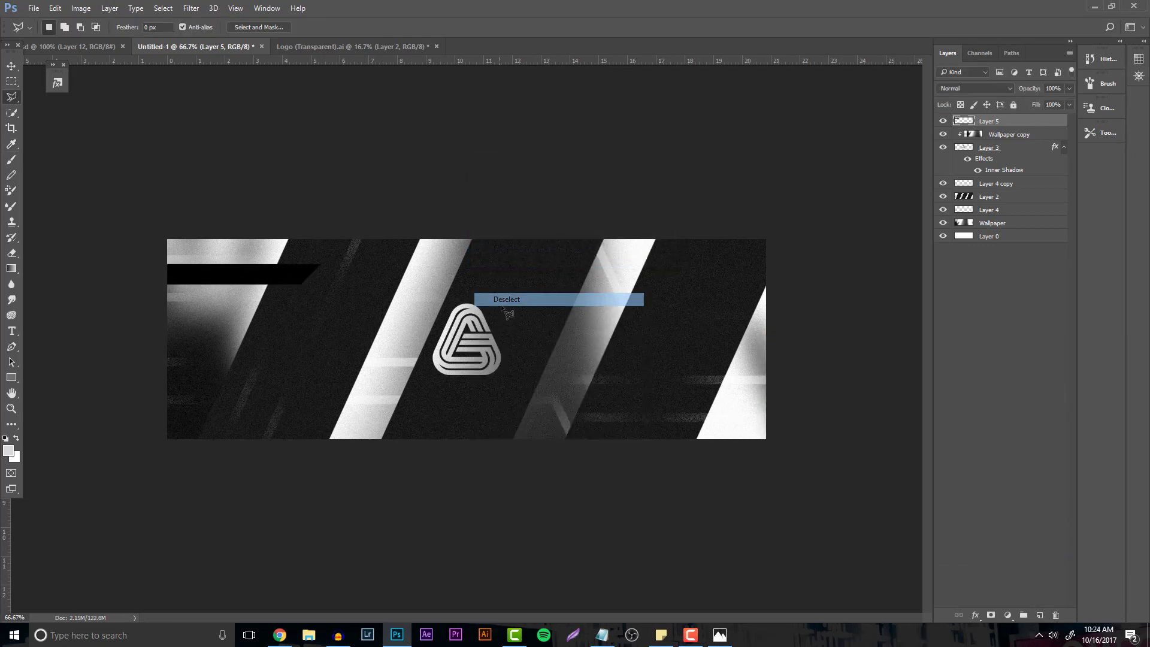
Outline an angled bar along the banner's lower right edge with the Polygonal Lasso, fill it with black and deselect.
{"action": "left_click", "coordinate": [846, 422]}
{"action": "left_click", "coordinate": [846, 482]}
{"action": "left_click", "coordinate": [599, 482]}
{"action": "left_click", "coordinate": [559, 449]}
{"action": "key", "text": "Return"}
{"action": "right_click", "coordinate": [621, 445]}
{"action": "key", "text": "Escape"}
{"action": "right_click", "coordinate": [623, 428]}
{"action": "left_click", "coordinate": [659, 346]}
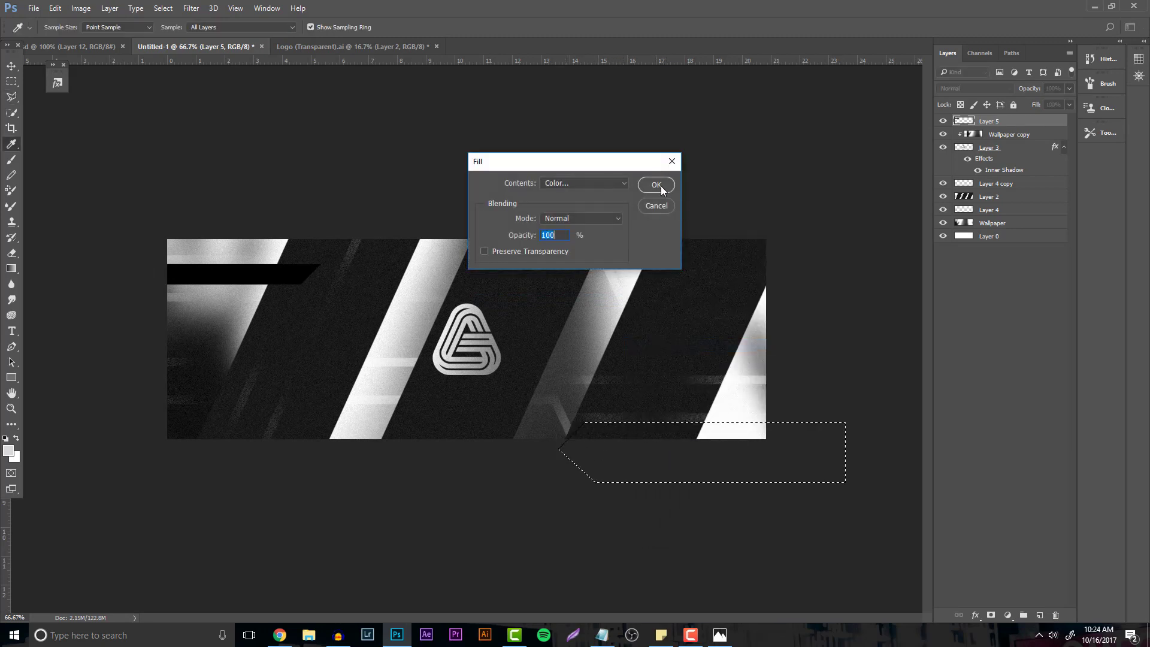
{"action": "left_click", "coordinate": [659, 183]}
{"action": "right_click", "coordinate": [646, 261]}
{"action": "left_click", "coordinate": [671, 267]}
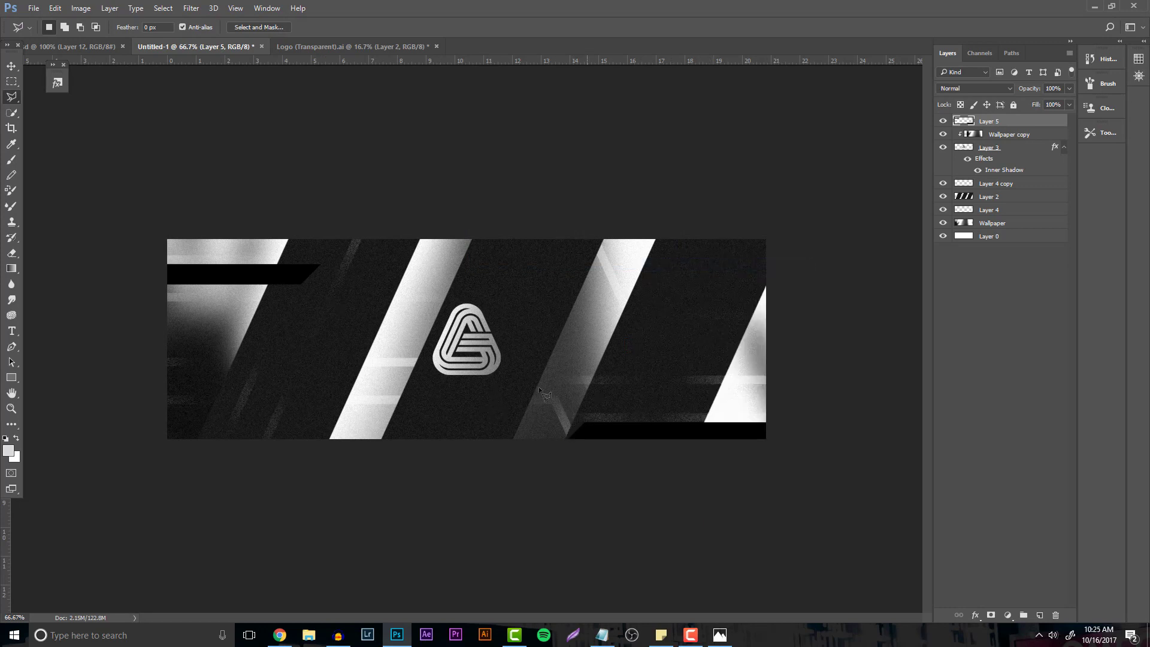
Outline a thicker bar with a cut upper left corner at the logo's lower left, fill it with black and deselect.
{"action": "left_click", "coordinate": [411, 363]}
{"action": "left_click", "coordinate": [245, 363]}
{"action": "left_click", "coordinate": [232, 376]}
{"action": "left_click", "coordinate": [232, 396]}
{"action": "left_click", "coordinate": [409, 397]}
{"action": "left_click", "coordinate": [411, 366]}
{"action": "right_click", "coordinate": [383, 382]}
{"action": "left_click", "coordinate": [436, 298]}
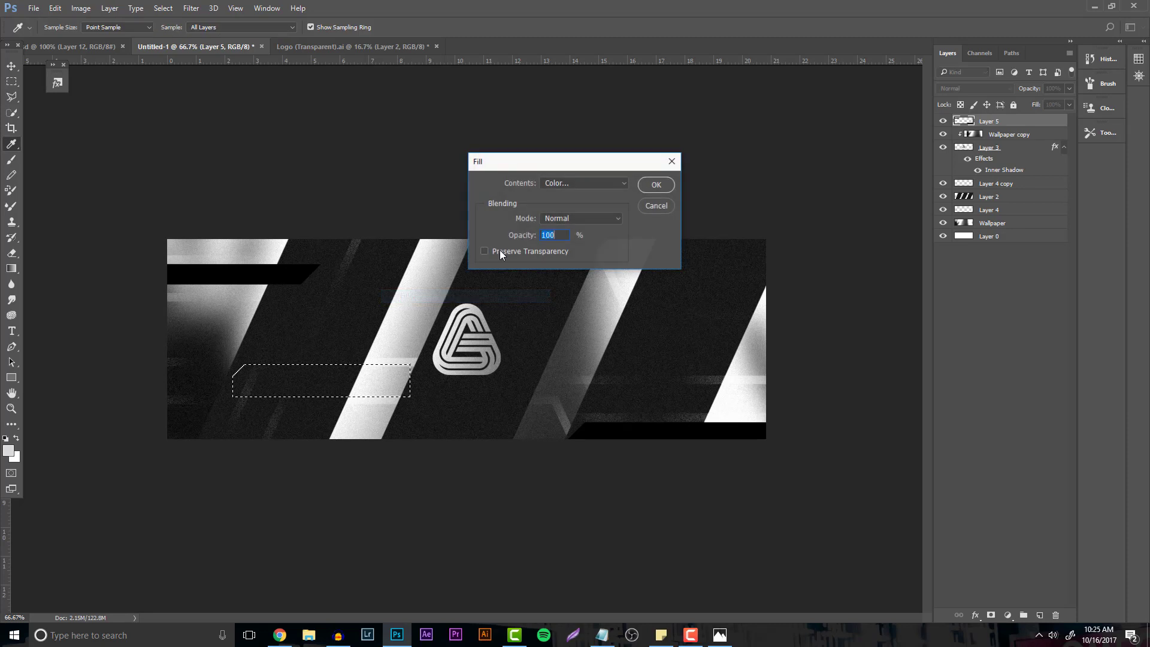
{"action": "left_click", "coordinate": [645, 187]}
{"action": "right_click", "coordinate": [409, 294]}
{"action": "left_click", "coordinate": [440, 300]}
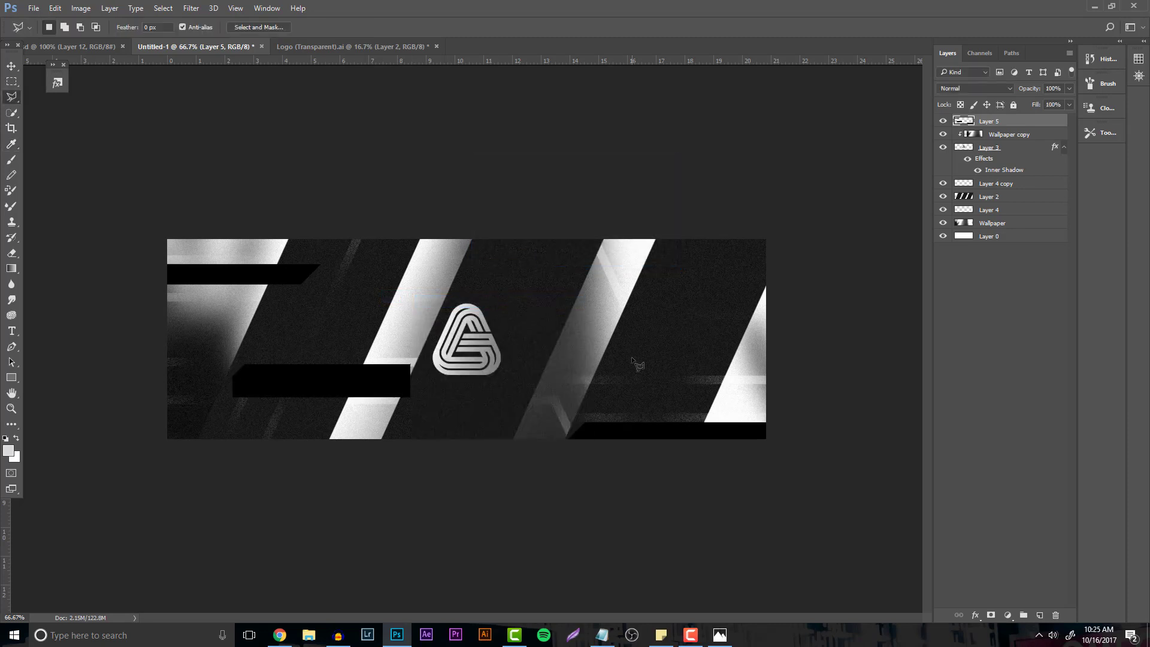
Rename the layer holding the black bars to Black Rectangles.
{"action": "double_click", "coordinate": [1001, 122]}
{"action": "type", "text": "Black Rectangles"}
{"action": "key", "text": "Return"}
Select the thick black bar near the logo and move it further left and slightly down.
{"action": "left_click", "coordinate": [11, 81]}
{"action": "left_click_drag", "start_coordinate": [194, 331], "coordinate": [422, 409]}
{"action": "left_click_drag", "start_coordinate": [323, 383], "coordinate": [256, 379]}
{"action": "key", "text": "v"}
{"action": "left_click", "coordinate": [11, 81]}
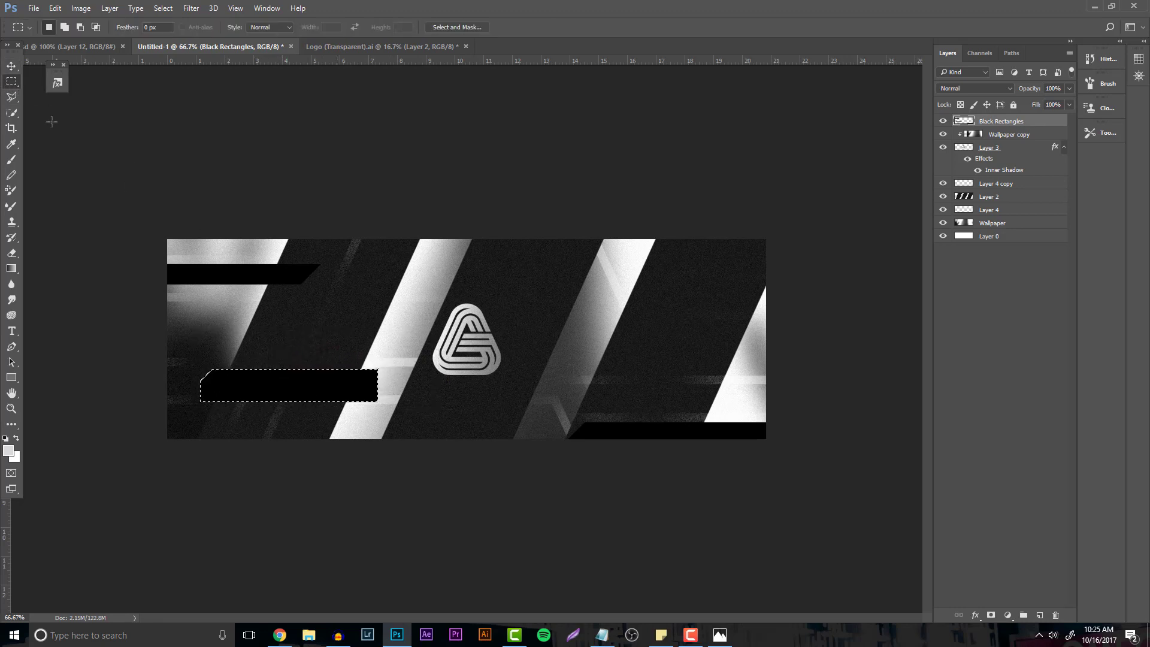
{"action": "left_click", "coordinate": [12, 112]}
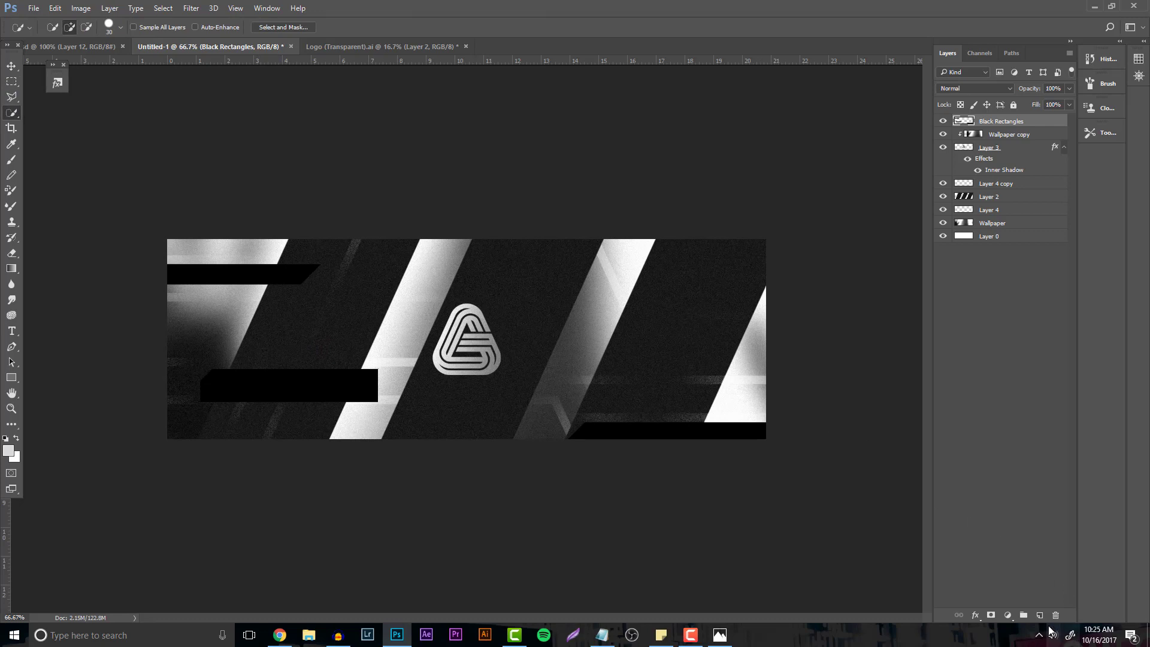
Create a new layer above Black Rectangles and outline a narrow diagonal bar crossing the banner's upper edge beside the right white stripe.
{"action": "left_click", "coordinate": [1039, 615]}
{"action": "left_click", "coordinate": [12, 98]}
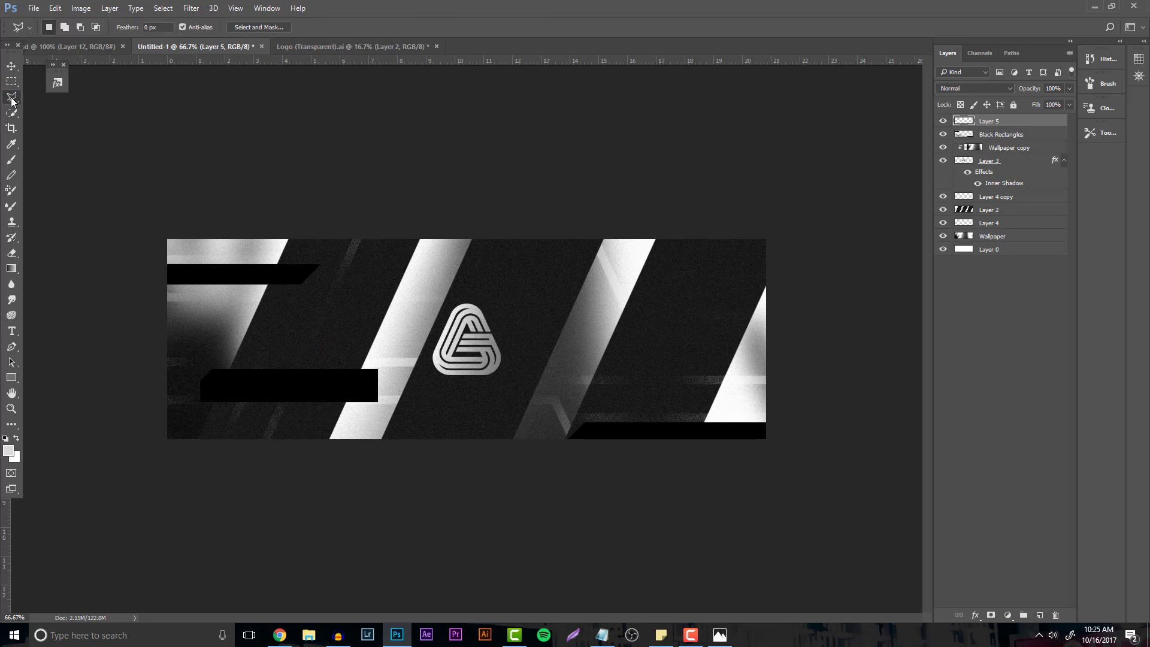
{"action": "left_click", "coordinate": [599, 225]}
{"action": "left_click", "coordinate": [665, 288]}
{"action": "left_click", "coordinate": [681, 288]}
{"action": "left_click", "coordinate": [600, 225]}
Fill the diagonal bar selection with color f2f2f2 and deselect it.
{"action": "right_click", "coordinate": [632, 246]}
{"action": "left_click", "coordinate": [689, 417]}
{"action": "left_click", "coordinate": [557, 183]}
{"action": "left_click", "coordinate": [557, 186]}
{"action": "type", "text": "f2f2f2"}
{"action": "left_click", "coordinate": [1016, 370]}
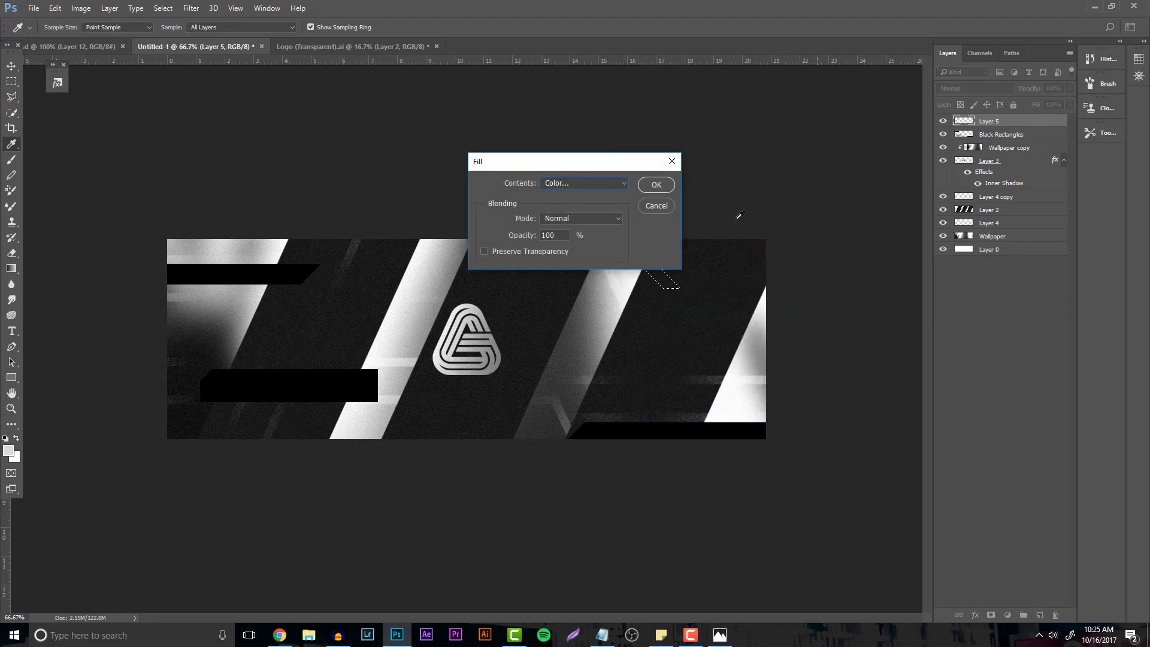
{"action": "left_click", "coordinate": [655, 185]}
{"action": "right_click", "coordinate": [656, 257]}
{"action": "left_click", "coordinate": [677, 262]}
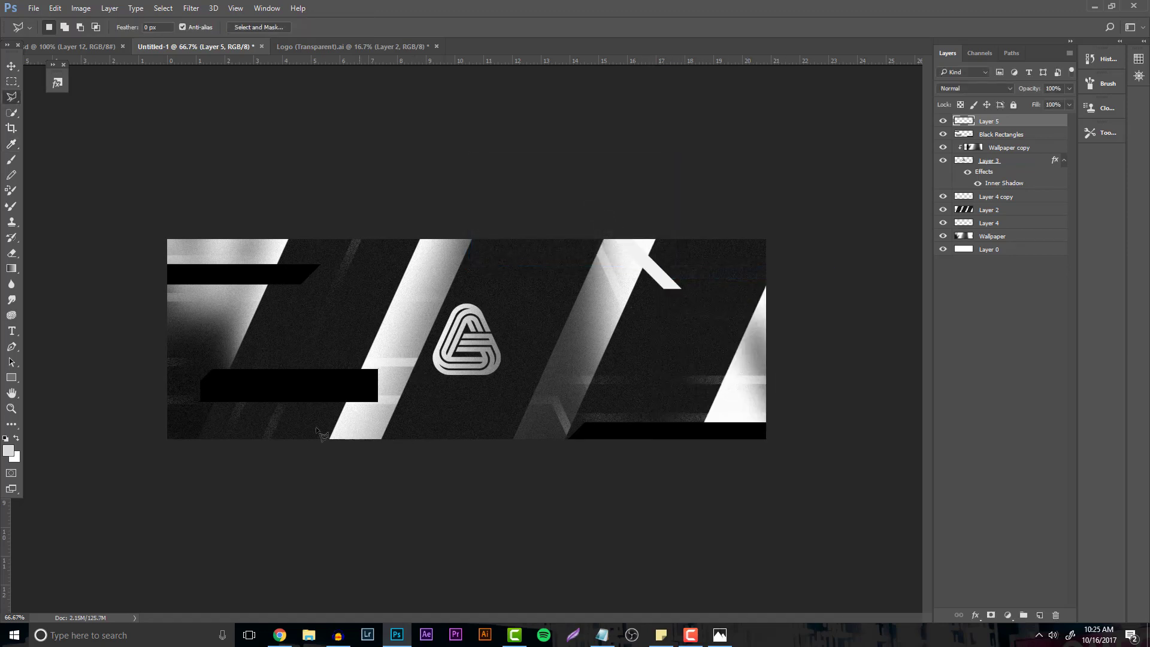
Outline a thin horizontal strip along the lower edge of the thick black bar, fill it with the same off-white and deselect.
{"action": "left_click", "coordinate": [209, 399]}
{"action": "left_click", "coordinate": [322, 398]}
{"action": "left_click", "coordinate": [322, 408]}
{"action": "left_click", "coordinate": [209, 407]}
{"action": "left_click", "coordinate": [210, 400]}
{"action": "right_click", "coordinate": [232, 406]}
{"action": "left_click", "coordinate": [275, 324]}
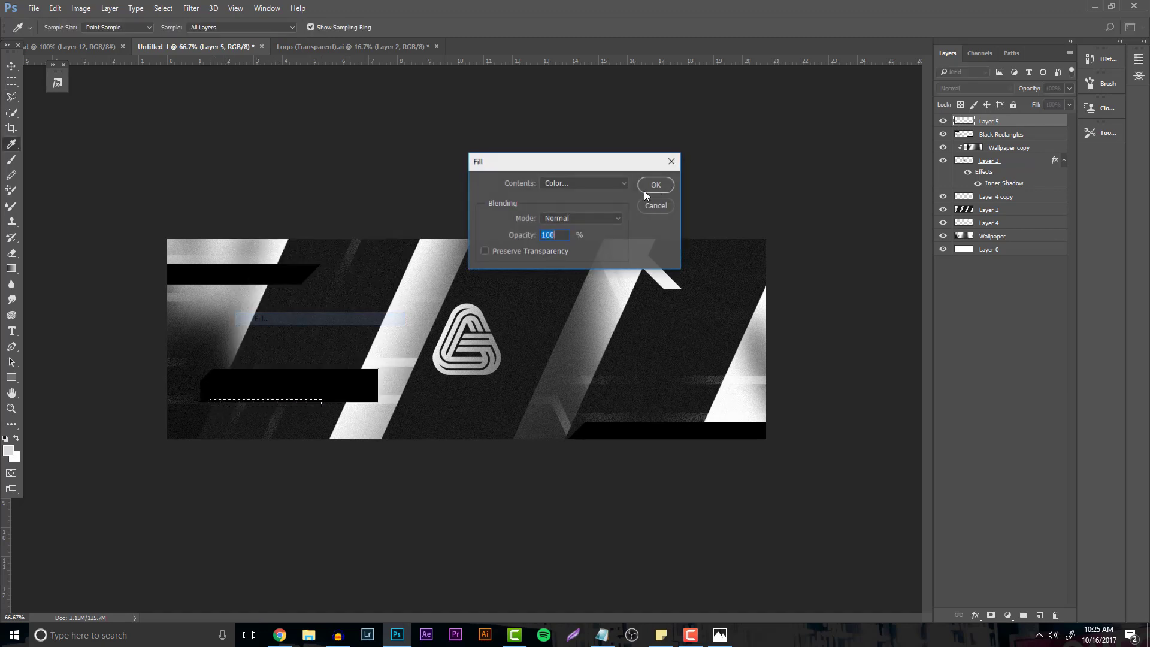
{"action": "left_click", "coordinate": [656, 185]}
{"action": "right_click", "coordinate": [511, 239]}
{"action": "left_click", "coordinate": [539, 252]}
{"action": "left_click", "coordinate": [12, 82]}
{"action": "left_click_drag", "start_coordinate": [154, 257], "coordinate": [413, 399]}
{"action": "left_click", "coordinate": [357, 342]}
{"action": "right_click", "coordinate": [15, 87]}
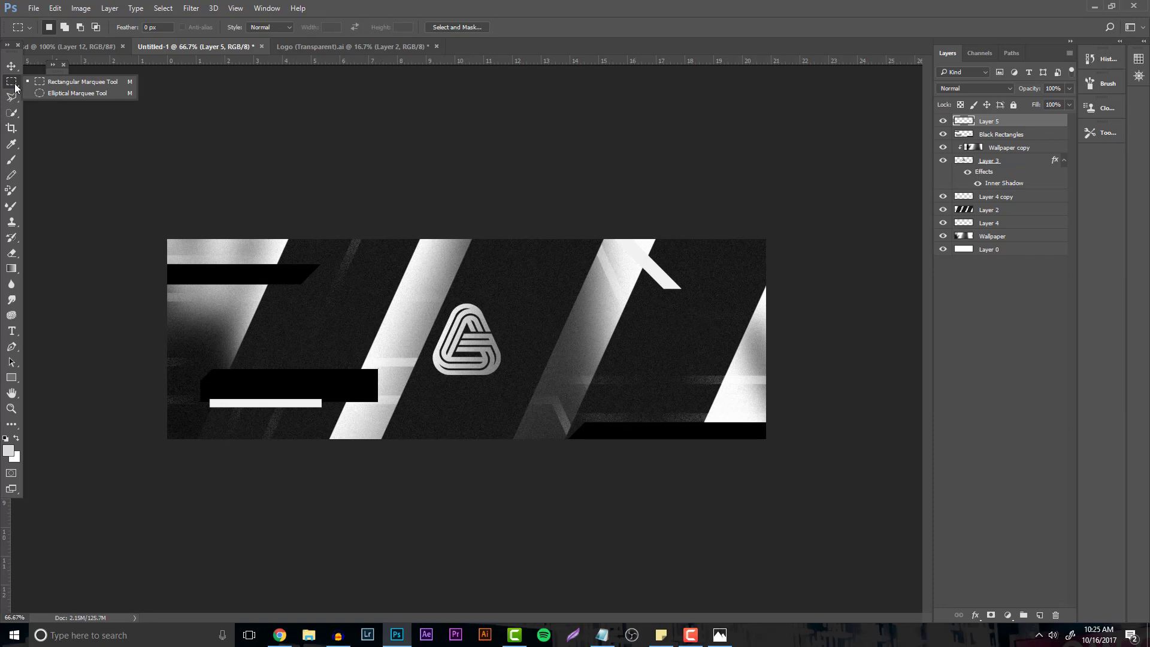
Outline a thin strip across the right white stripe just above the lower black bar, fill it with off-white and deselect.
{"action": "left_click", "coordinate": [11, 96]}
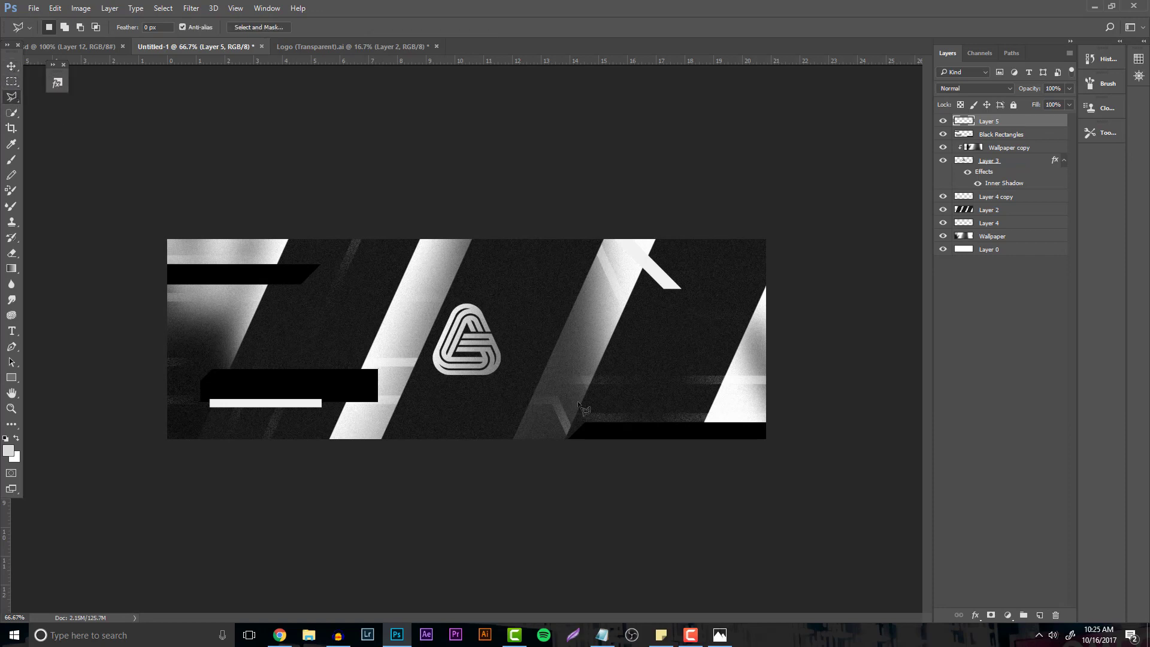
{"action": "left_click", "coordinate": [768, 394]}
{"action": "left_click", "coordinate": [723, 394]}
{"action": "left_click", "coordinate": [713, 406]}
{"action": "left_click", "coordinate": [793, 407]}
{"action": "right_click", "coordinate": [776, 399]}
{"action": "right_click", "coordinate": [757, 397]}
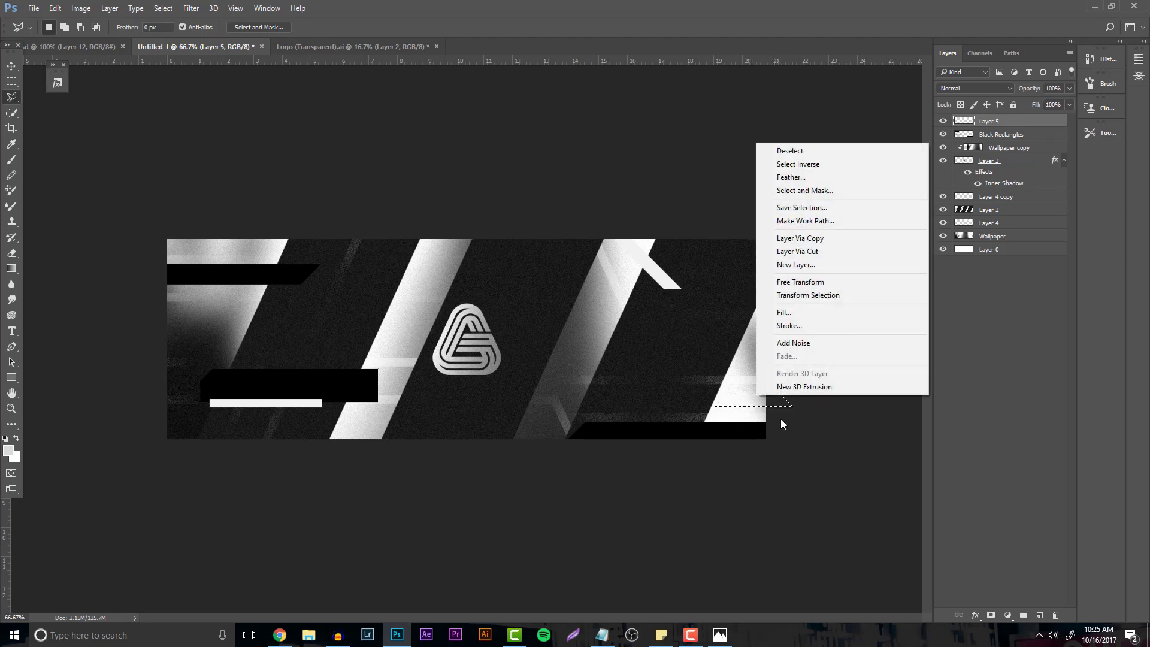
{"action": "left_click", "coordinate": [782, 313]}
{"action": "key", "text": "Return"}
{"action": "right_click", "coordinate": [626, 337]}
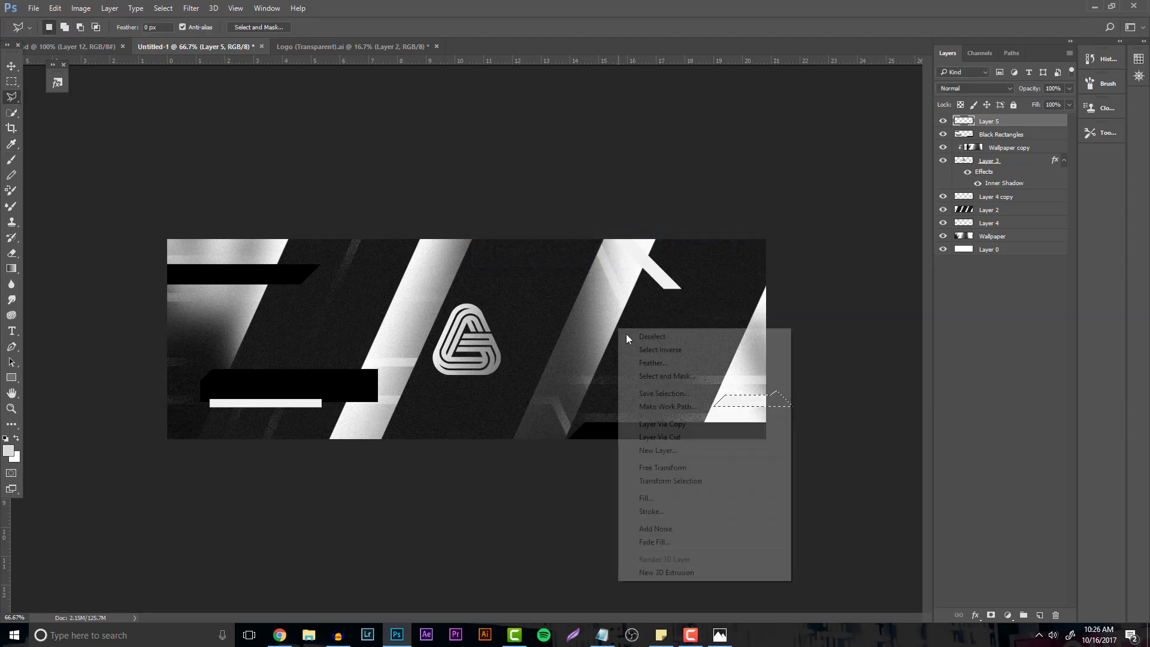
{"action": "left_click", "coordinate": [629, 336]}
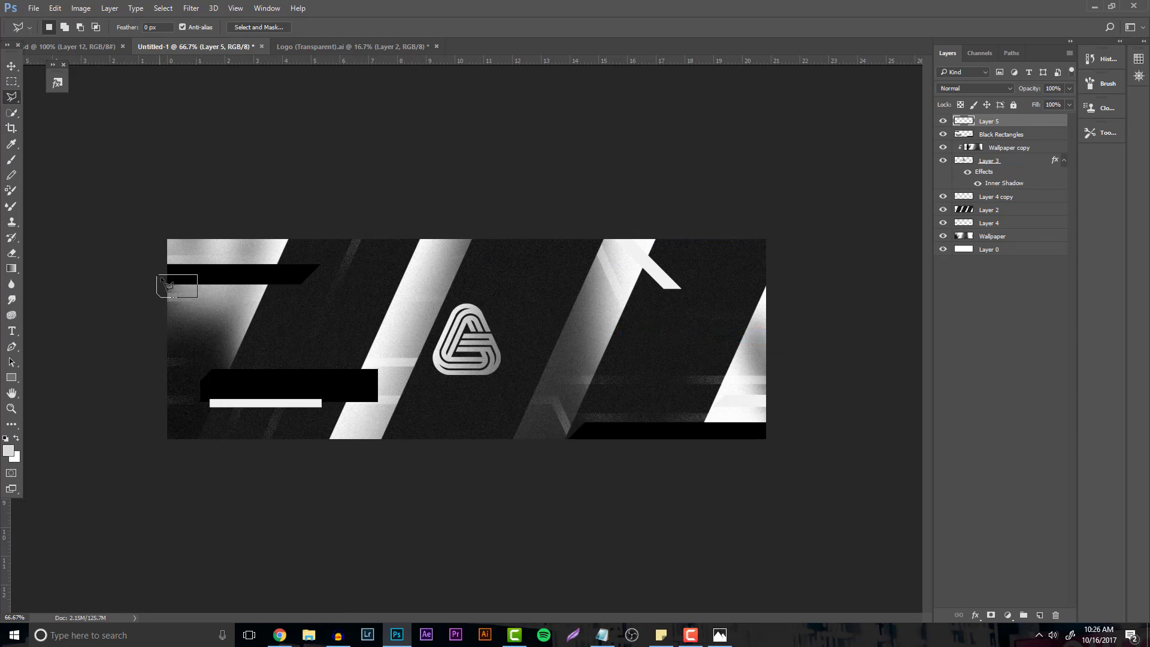
Fill a small rectangular selection at the banner's left edge, overlapping the upper black bar's lower edge, with off-white and deselect.
{"action": "left_click", "coordinate": [158, 275]}
{"action": "right_click", "coordinate": [174, 282]}
{"action": "left_click", "coordinate": [238, 453]}
{"action": "key", "text": "Return"}
{"action": "right_click", "coordinate": [630, 217]}
{"action": "left_click", "coordinate": [654, 225]}
{"action": "right_click", "coordinate": [542, 283]}
{"action": "left_click", "coordinate": [568, 290]}
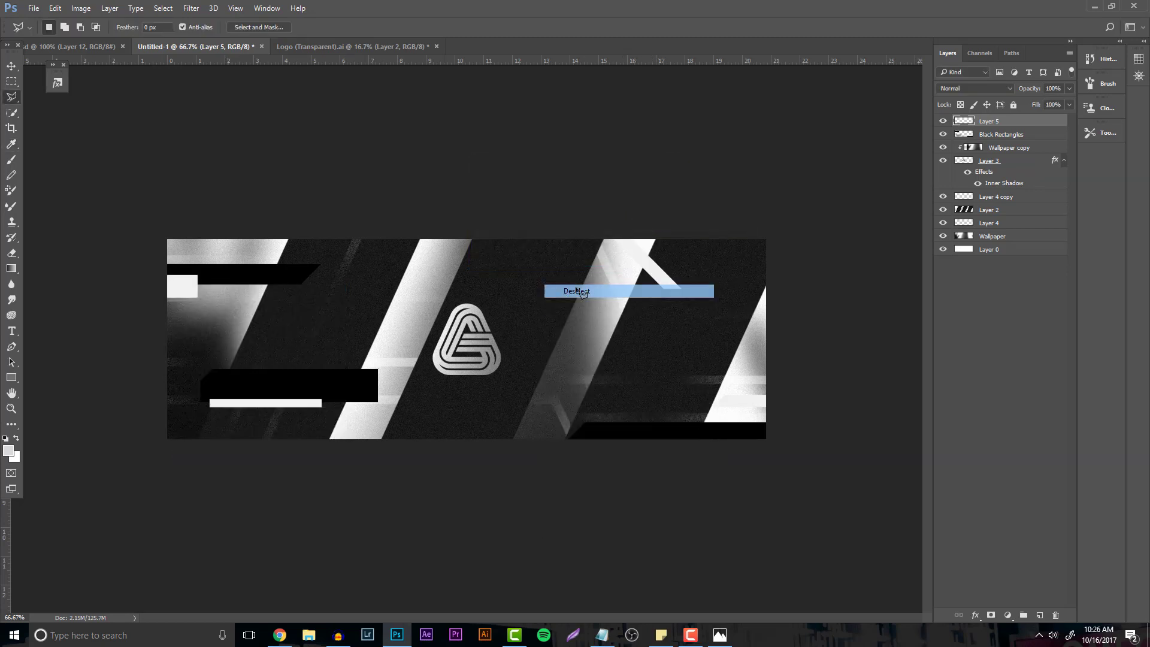
Rename the layer holding the off-white shapes to White.
{"action": "left_click", "coordinate": [987, 120]}
{"action": "type", "text": "White"}
{"action": "key", "text": "Return"}
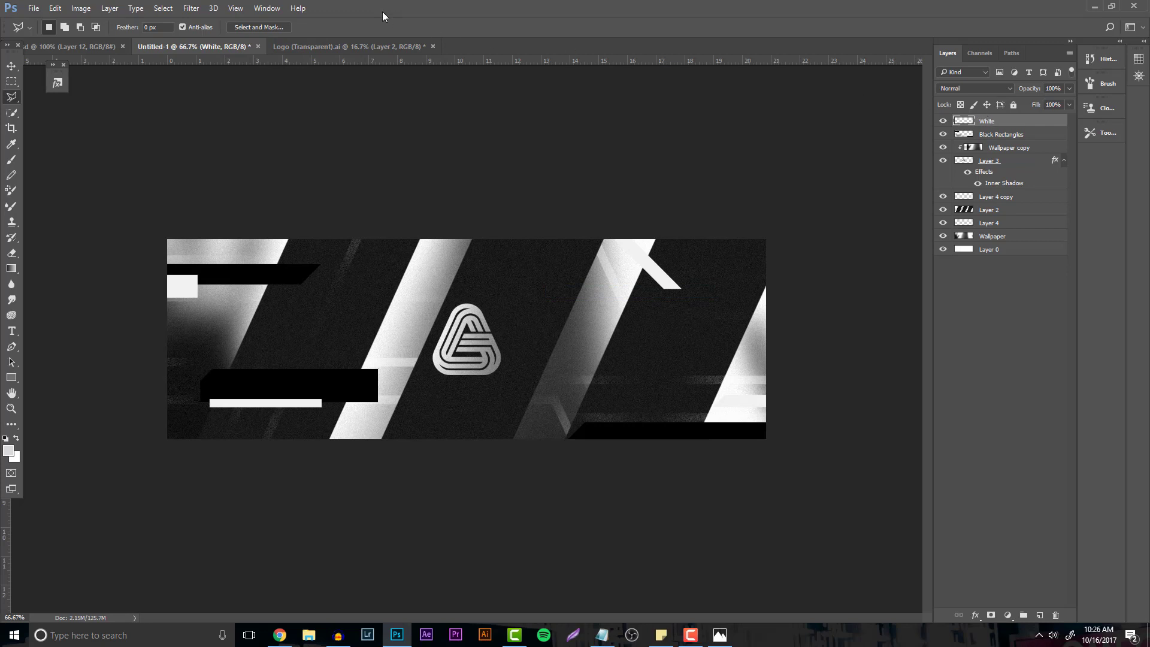
Apply the Add Noise filter to the White layer with uniform, monochromatic noise, adjusting the amount slightly.
{"action": "left_click", "coordinate": [191, 8]}
{"action": "mouse_move", "coordinate": [204, 174]}
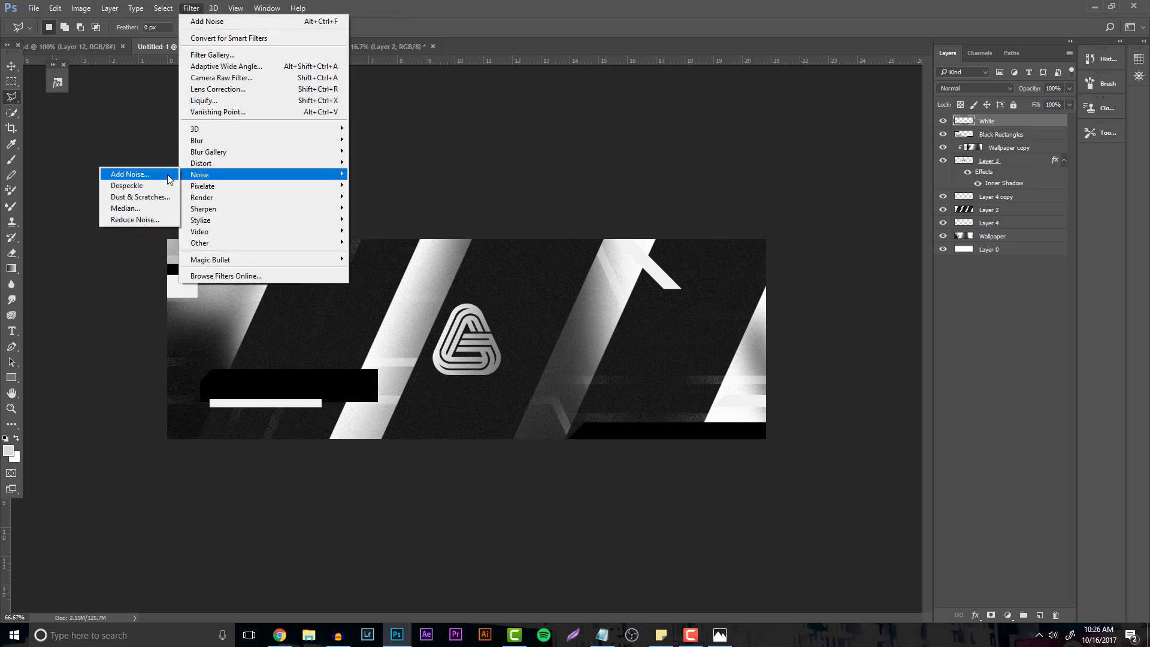
{"action": "left_click", "coordinate": [123, 172]}
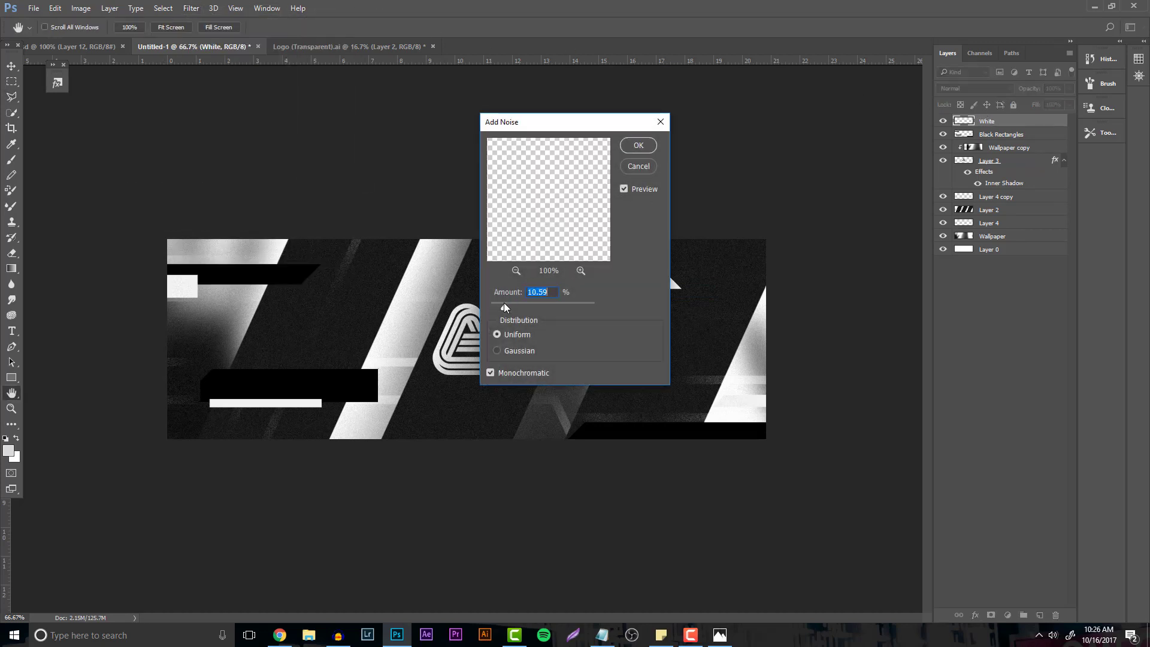
{"action": "left_click_drag", "start_coordinate": [507, 307], "coordinate": [509, 301]}
{"action": "left_click_drag", "start_coordinate": [561, 128], "coordinate": [459, 117]}
{"action": "key", "text": "Return"}
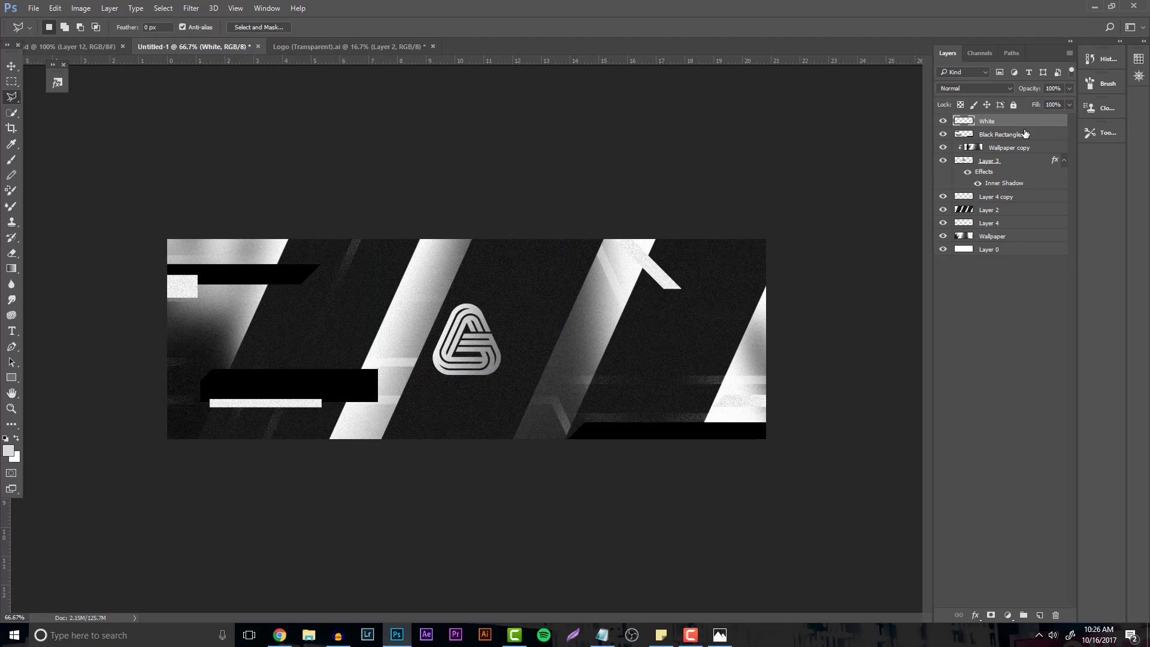
Apply 3.92% uniform monochromatic noise to the Black Rectangles layer.
{"action": "left_click", "coordinate": [1027, 135]}
{"action": "left_click", "coordinate": [190, 10]}
{"action": "mouse_move", "coordinate": [227, 171]}
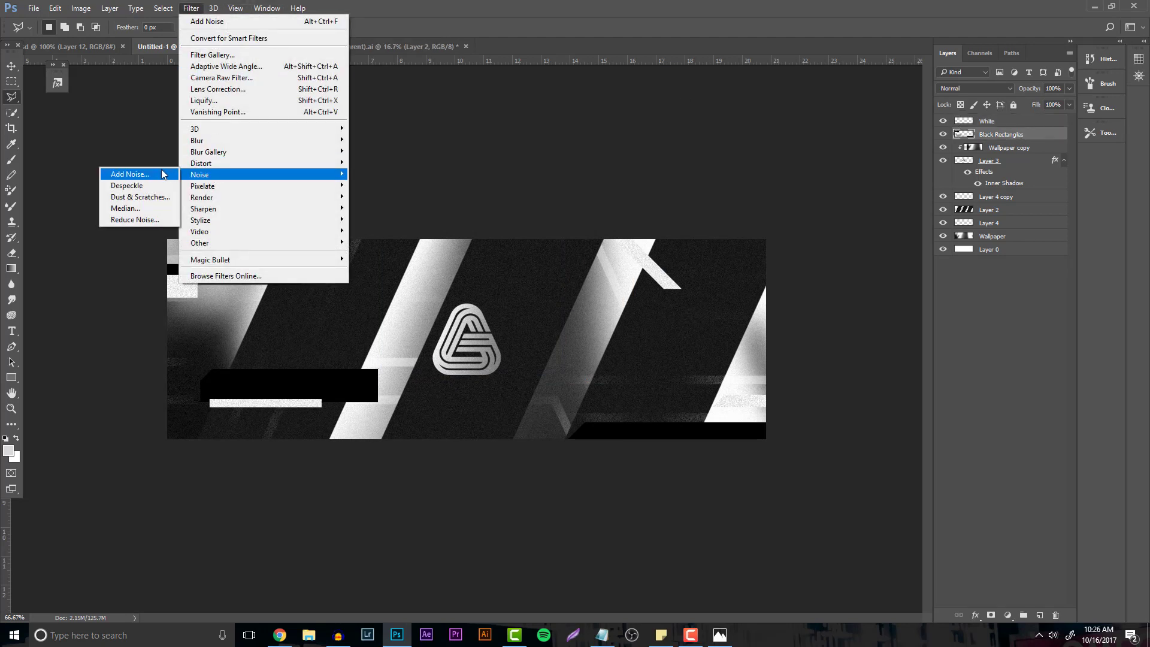
{"action": "left_click", "coordinate": [126, 172]}
{"action": "left_click_drag", "start_coordinate": [408, 297], "coordinate": [393, 297]}
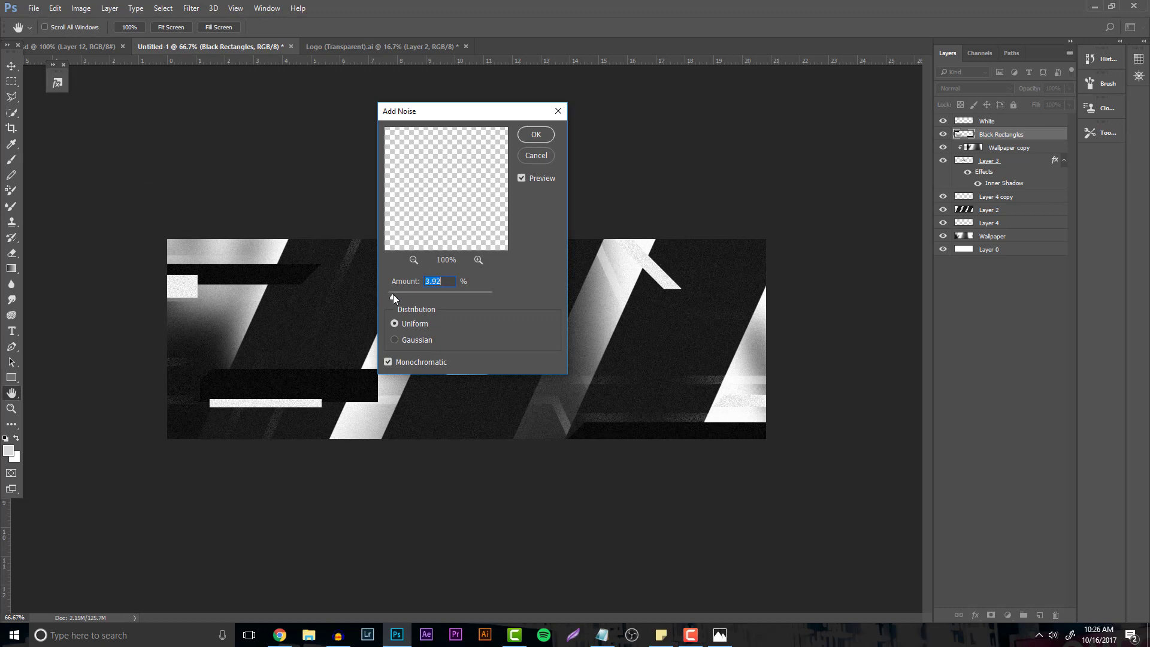
{"action": "left_click", "coordinate": [536, 135]}
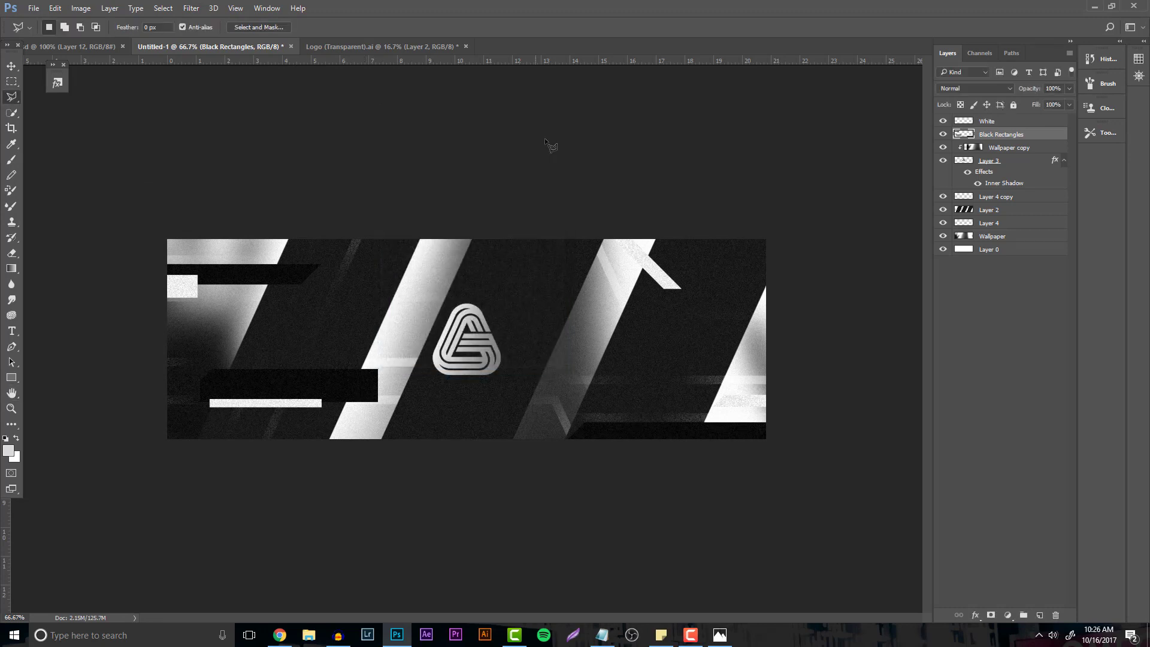
Add a new layer above Wallpaper copy and set up a soft 50 px brush with 0% hardness and default black foreground.
{"action": "left_click", "coordinate": [1017, 148]}
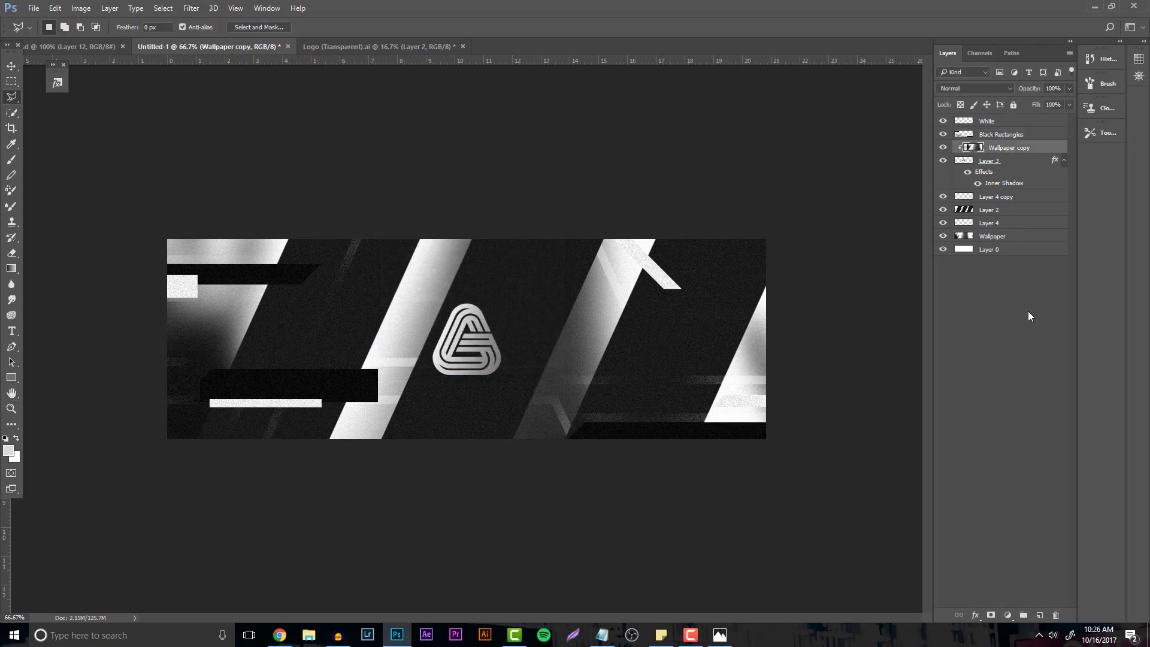
{"action": "left_click", "coordinate": [1033, 615]}
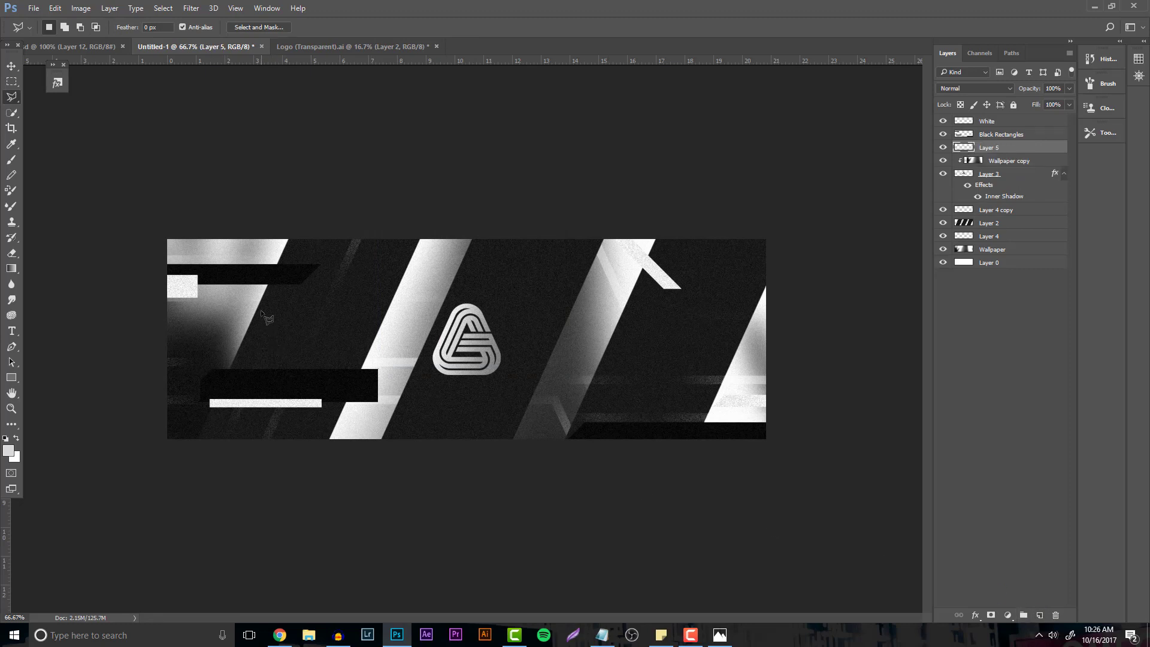
{"action": "key", "text": "b"}
{"action": "left_click", "coordinate": [60, 27]}
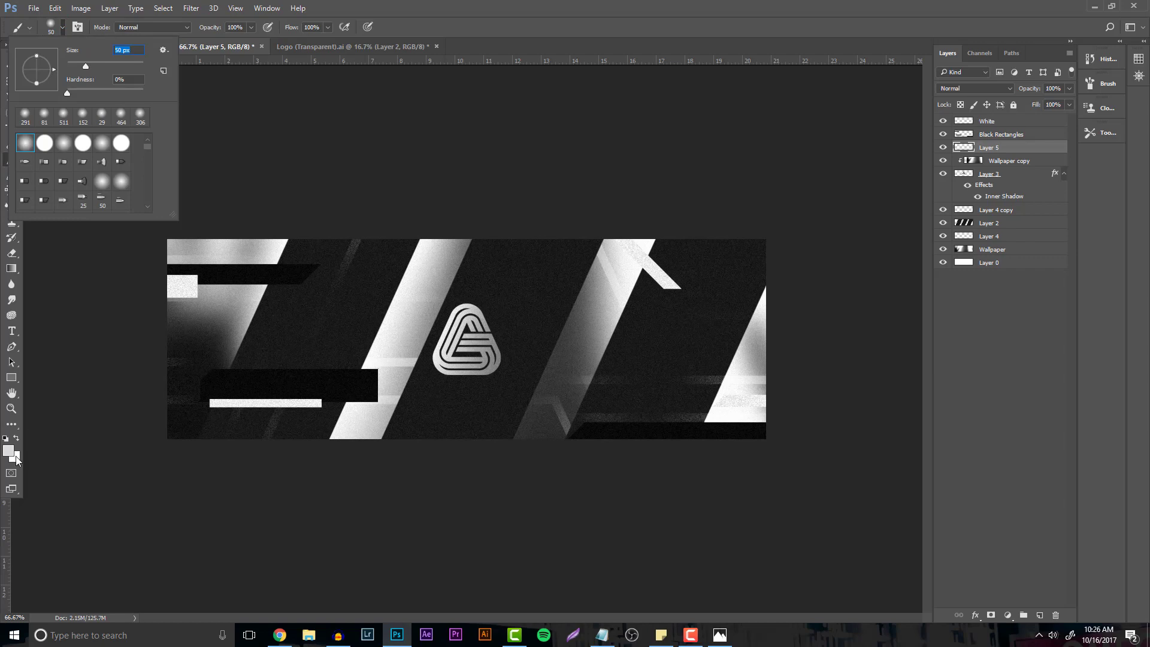
{"action": "left_click", "coordinate": [5, 438]}
Paint a soft black shadow under the thick black bar where it crosses the white stripe beside the logo.
{"action": "key", "text": "z"}
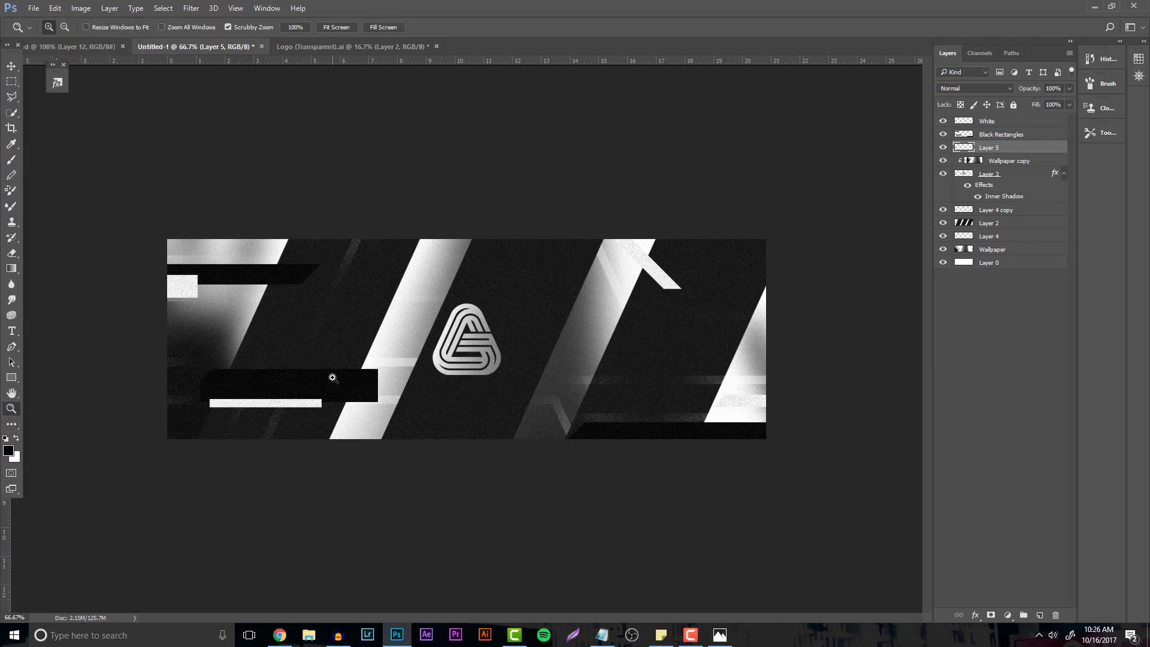
{"action": "left_click", "coordinate": [333, 378]}
{"action": "left_click", "coordinate": [167, 406]}
{"action": "key", "text": "v"}
{"action": "key", "text": "b"}
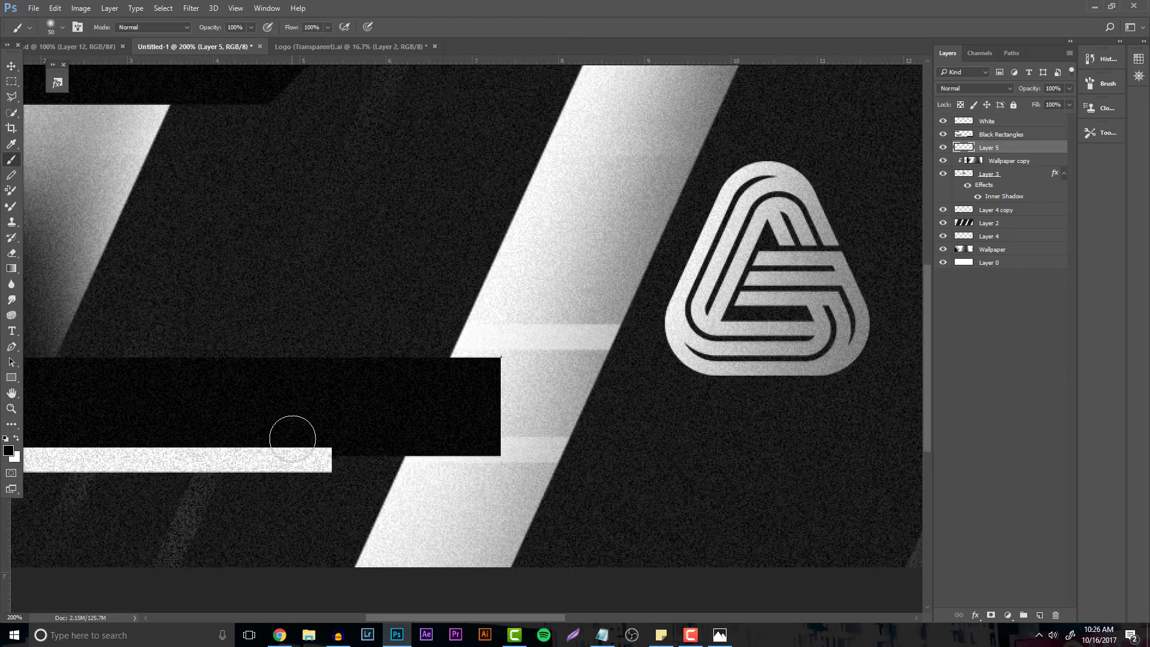
{"action": "mouse_move", "coordinate": [398, 441]}
{"action": "left_mouse_down"}
{"action": "mouse_move", "coordinate": [465, 431]}
{"action": "mouse_move", "coordinate": [503, 465]}
{"action": "left_mouse_up"}
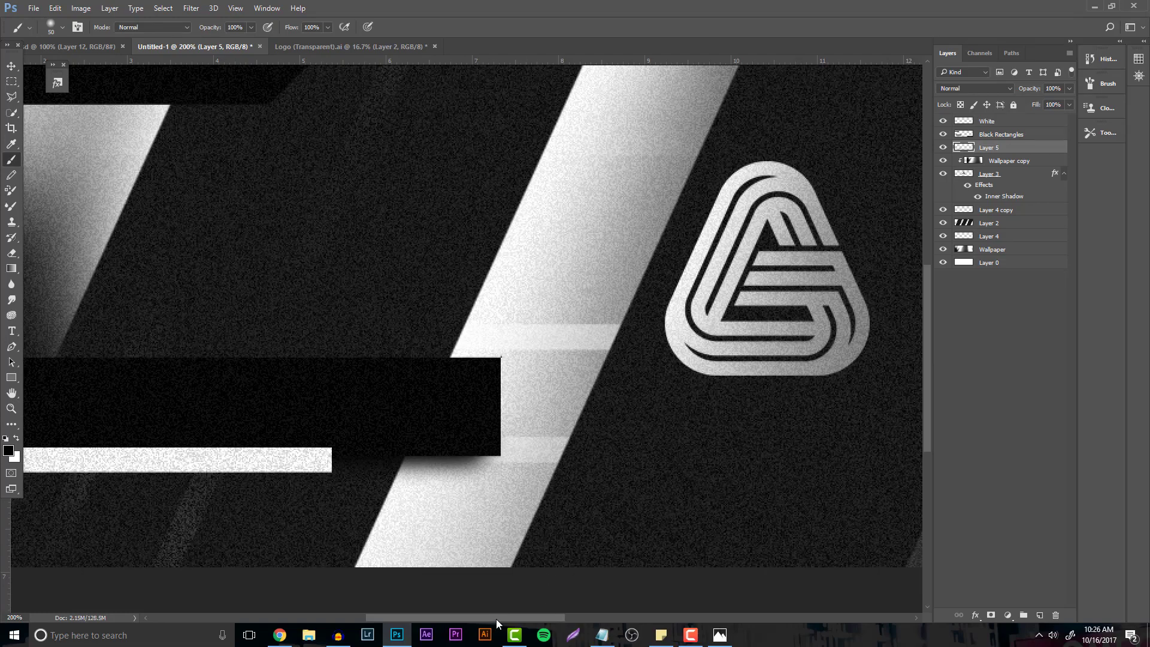
Brush soft black shadows along the lower-right black bar's upper edge and beneath the upper-left black bar.
{"action": "scroll", "coordinate": [529, 485], "scroll_direction": "right", "scroll_amount": 15}
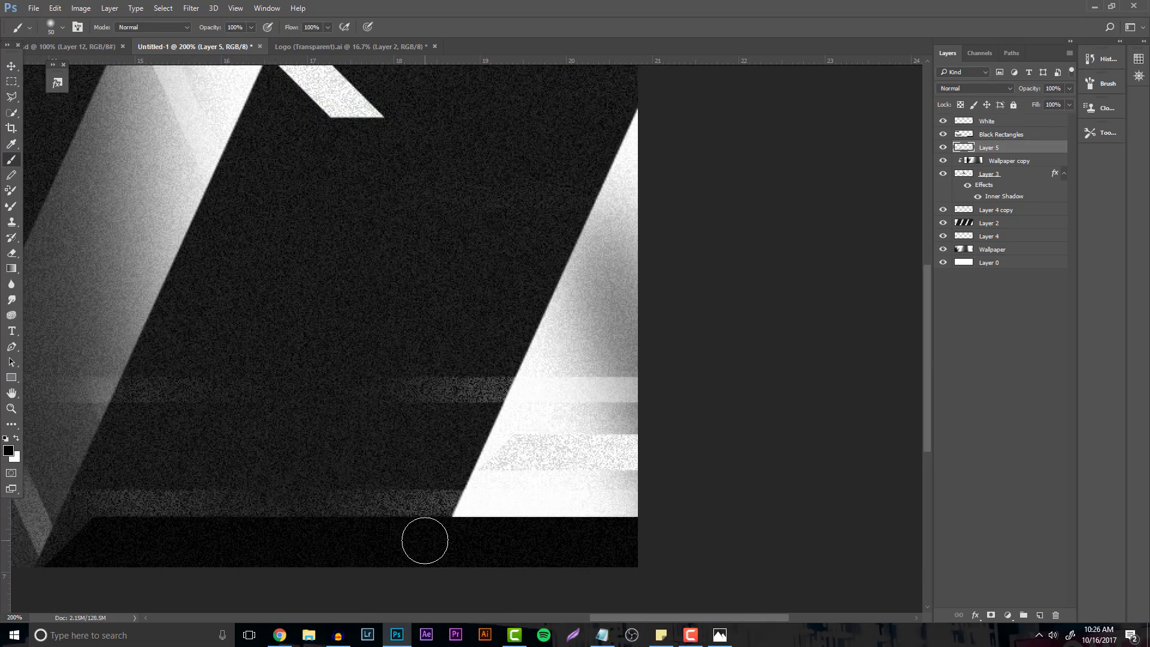
{"action": "left_click_drag", "start_coordinate": [423, 533], "coordinate": [788, 545]}
{"action": "scroll", "coordinate": [654, 601], "scroll_direction": "left", "scroll_amount": 1}
{"action": "scroll", "coordinate": [454, 571], "scroll_direction": "left", "scroll_amount": 15}
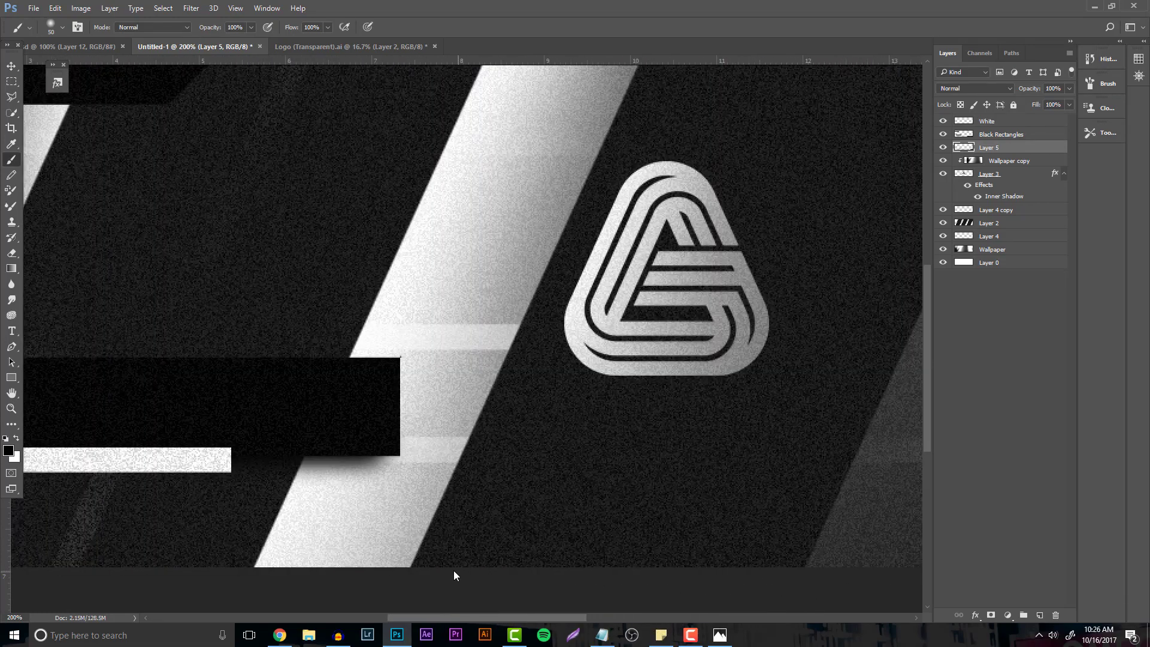
{"action": "scroll", "coordinate": [315, 320], "scroll_direction": "up", "scroll_amount": 2}
{"action": "mouse_move", "coordinate": [172, 184]}
{"action": "left_mouse_down"}
{"action": "mouse_move", "coordinate": [296, 211]}
{"action": "mouse_move", "coordinate": [449, 214]}
{"action": "left_mouse_up"}
Apply uniform monochromatic noise to the shadow layer, increasing the noise amount, and check the whole banner.
{"action": "left_click", "coordinate": [190, 8]}
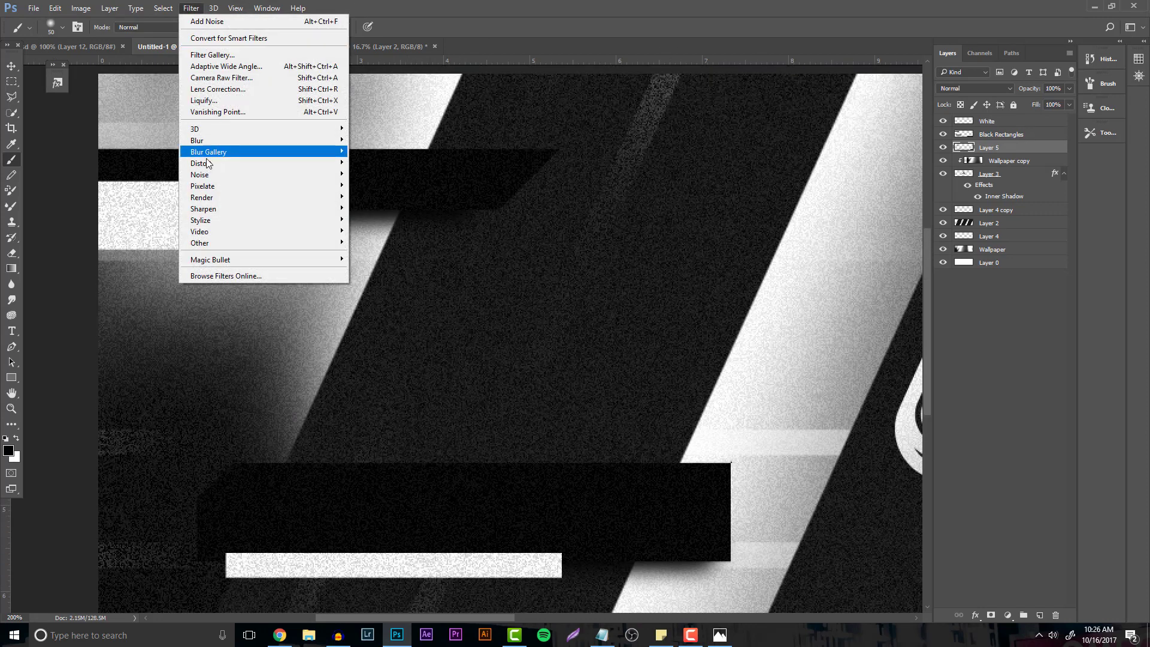
{"action": "mouse_move", "coordinate": [203, 174]}
{"action": "left_click", "coordinate": [159, 174]}
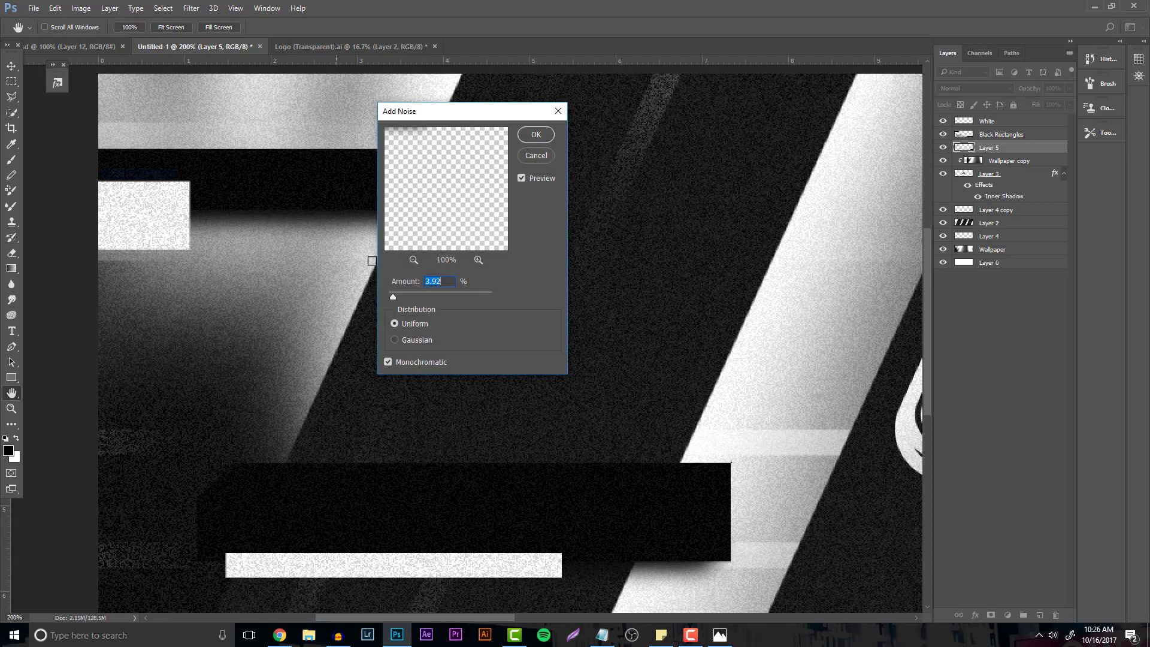
{"action": "left_click", "coordinate": [407, 292]}
{"action": "left_click", "coordinate": [536, 135]}
{"action": "key", "text": "b"}
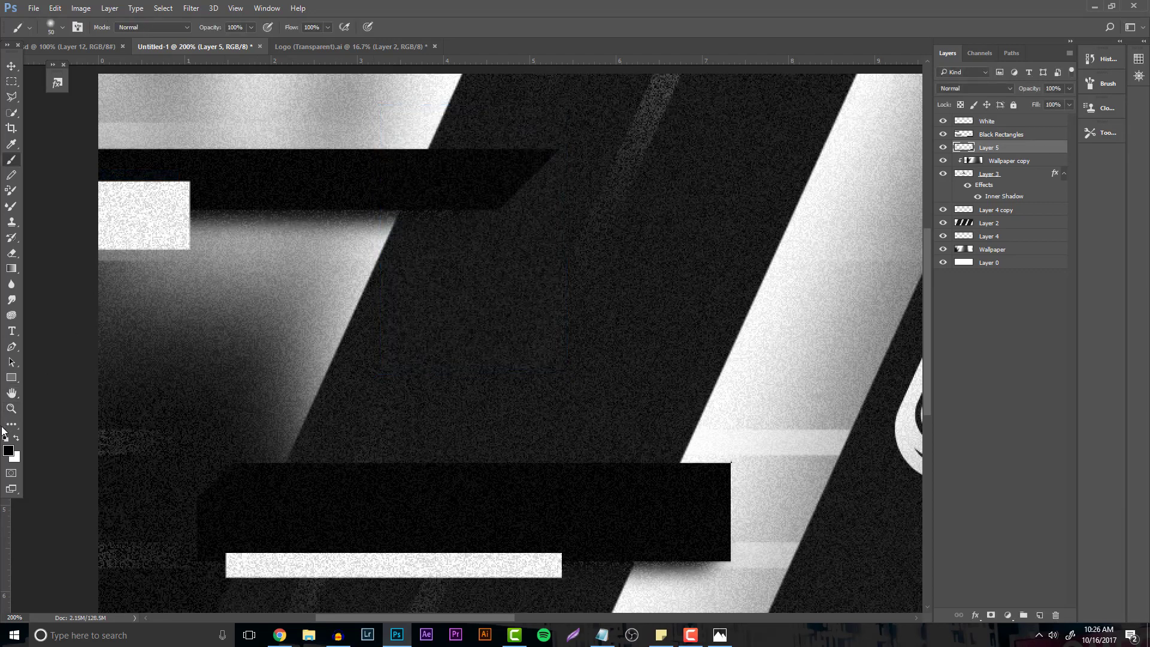
{"action": "left_click", "coordinate": [10, 409]}
{"action": "left_click", "coordinate": [287, 362], "text": "alt"}
{"action": "left_click", "coordinate": [286, 363], "text": "alt"}
{"action": "left_click", "coordinate": [286, 363], "text": "alt"}
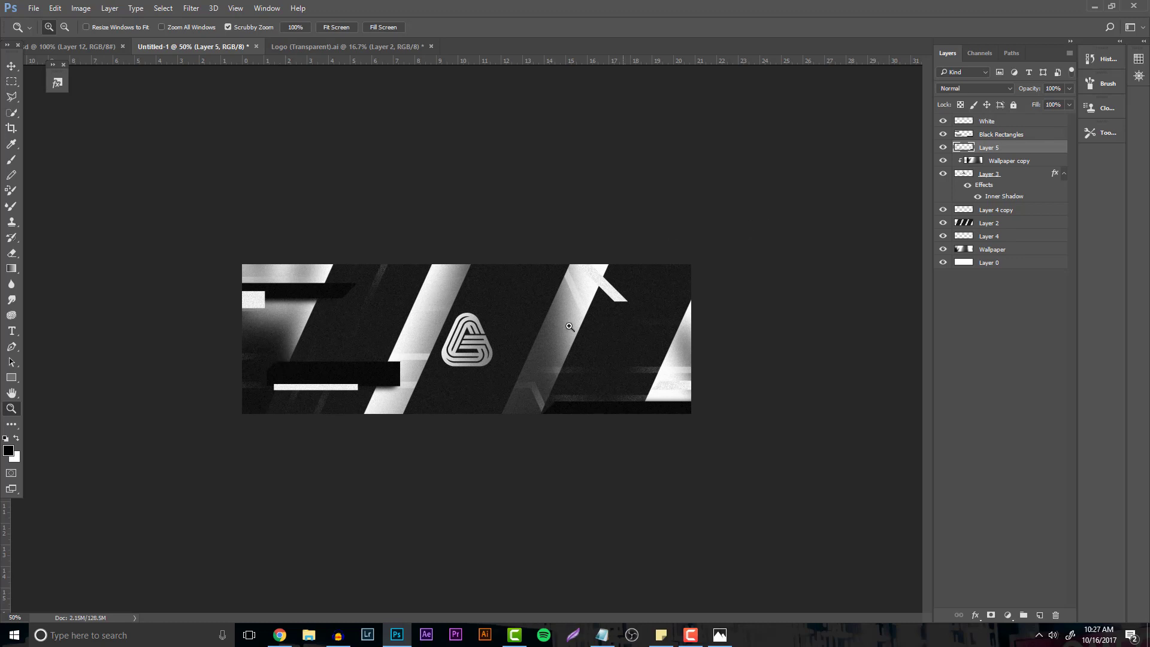
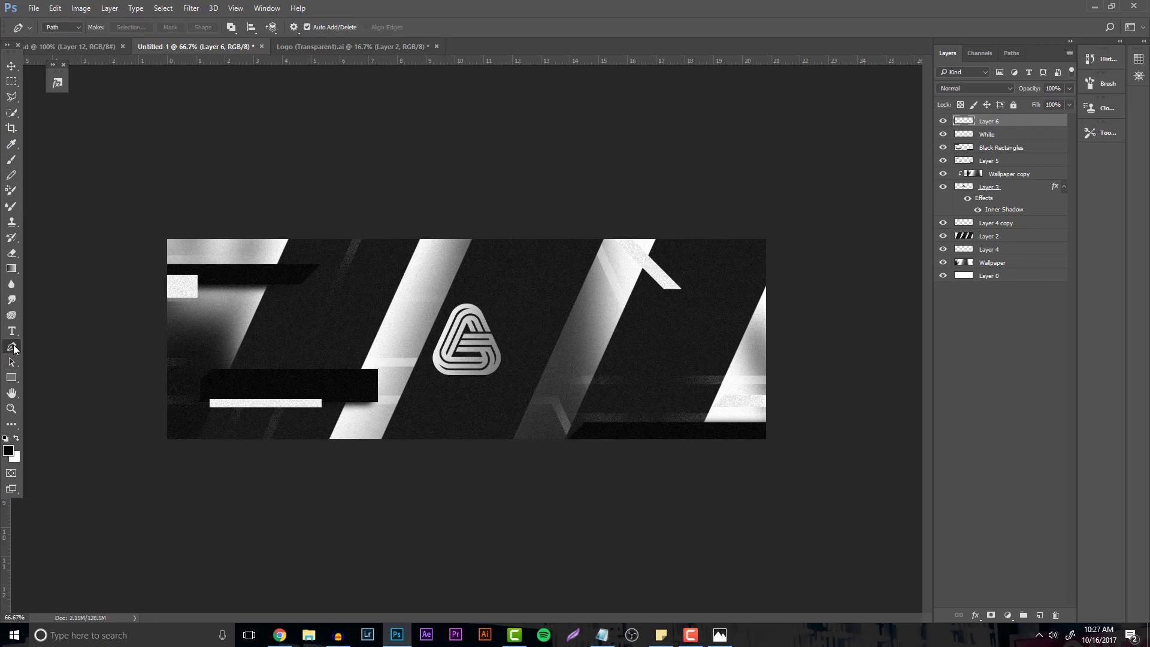
Draw a right-angled Pen path across the banner's lower-right corner, stroke it in black with the brush, and delete the path.
{"action": "left_click", "coordinate": [671, 446]}
{"action": "left_click_drag", "start_coordinate": [671, 384], "coordinate": [790, 383]}
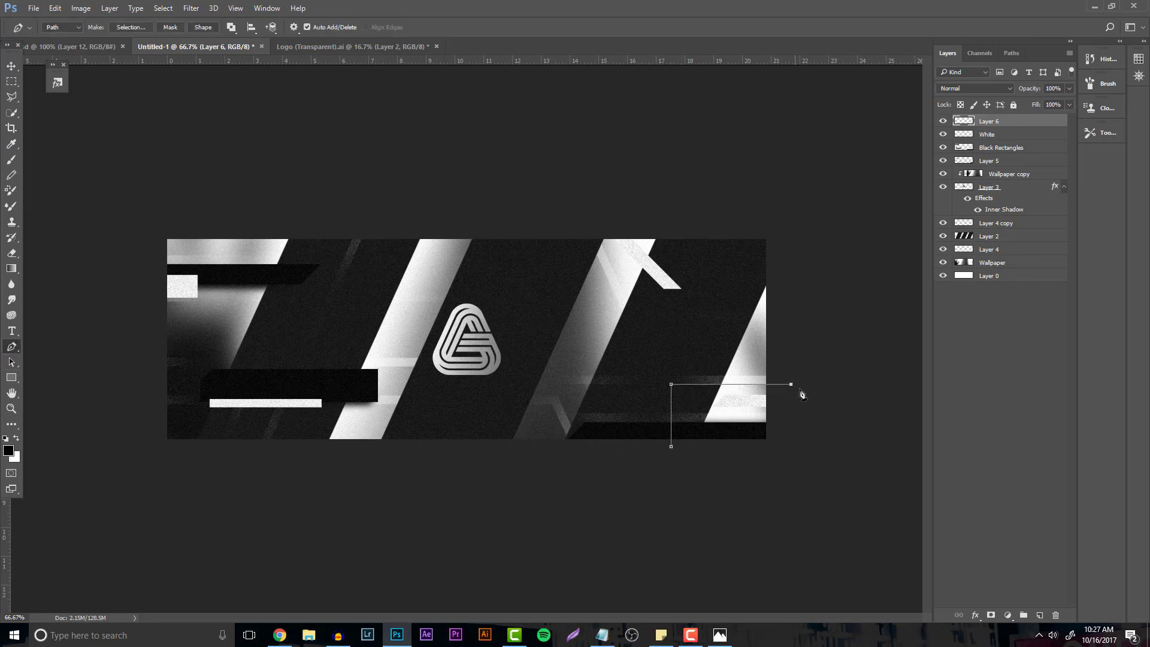
{"action": "right_click", "coordinate": [736, 431]}
{"action": "left_click", "coordinate": [801, 213]}
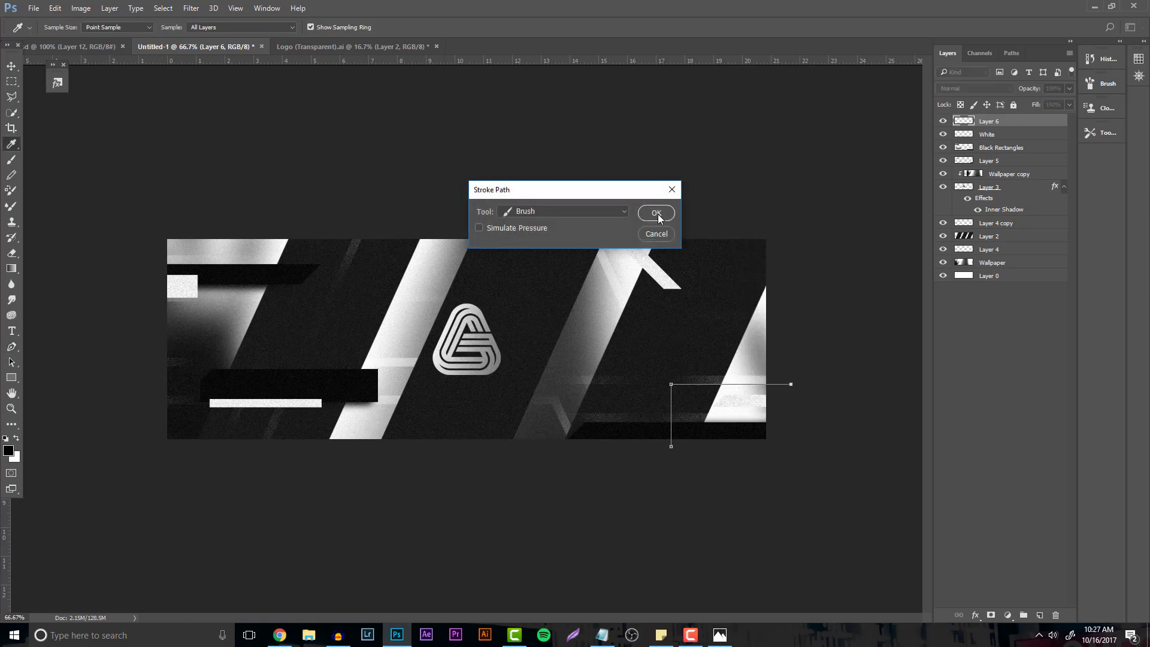
{"action": "left_click", "coordinate": [657, 214]}
{"action": "right_click", "coordinate": [670, 323]}
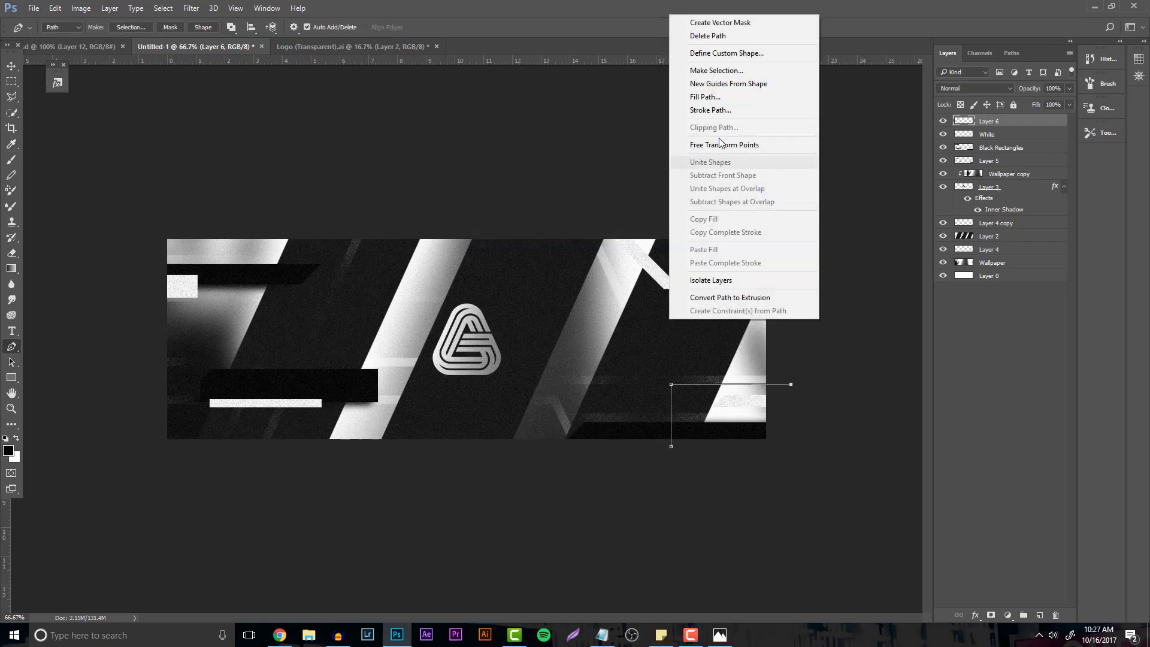
{"action": "left_click", "coordinate": [694, 36]}
Draw a path from the left edge below the off-white rectangle, angling up past the top edge, stroke it in black and delete it.
{"action": "left_click_drag", "start_coordinate": [154, 315], "coordinate": [224, 315]}
{"action": "left_click", "coordinate": [331, 208]}
{"action": "right_click", "coordinate": [193, 203]}
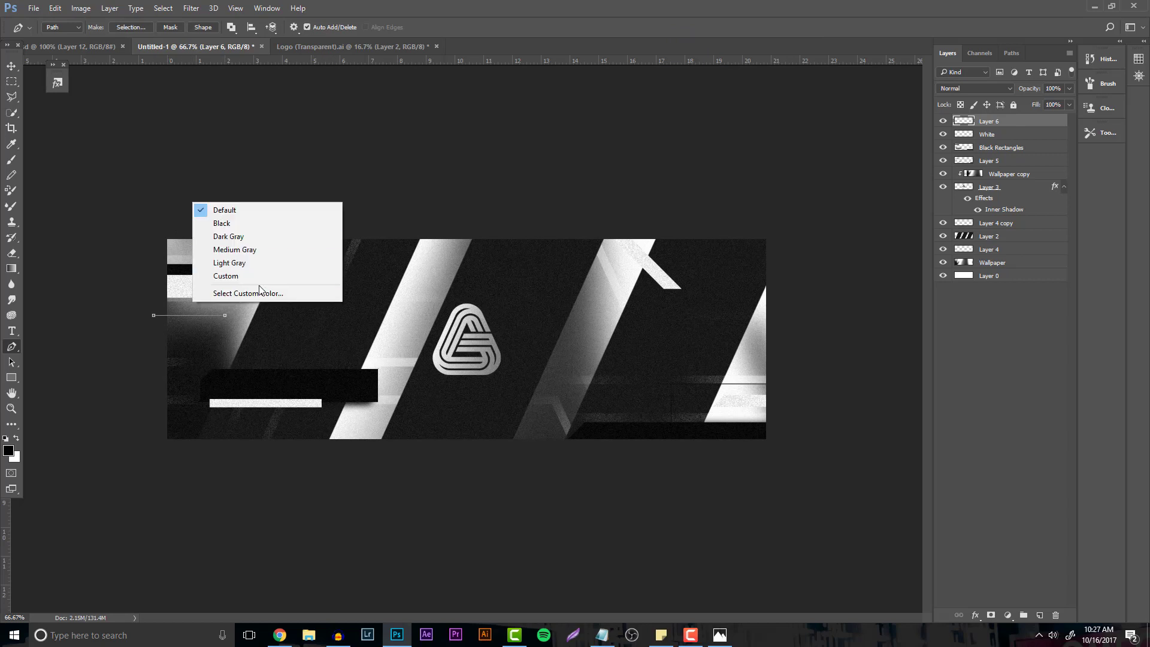
{"action": "right_click", "coordinate": [220, 302]}
{"action": "left_click", "coordinate": [264, 413]}
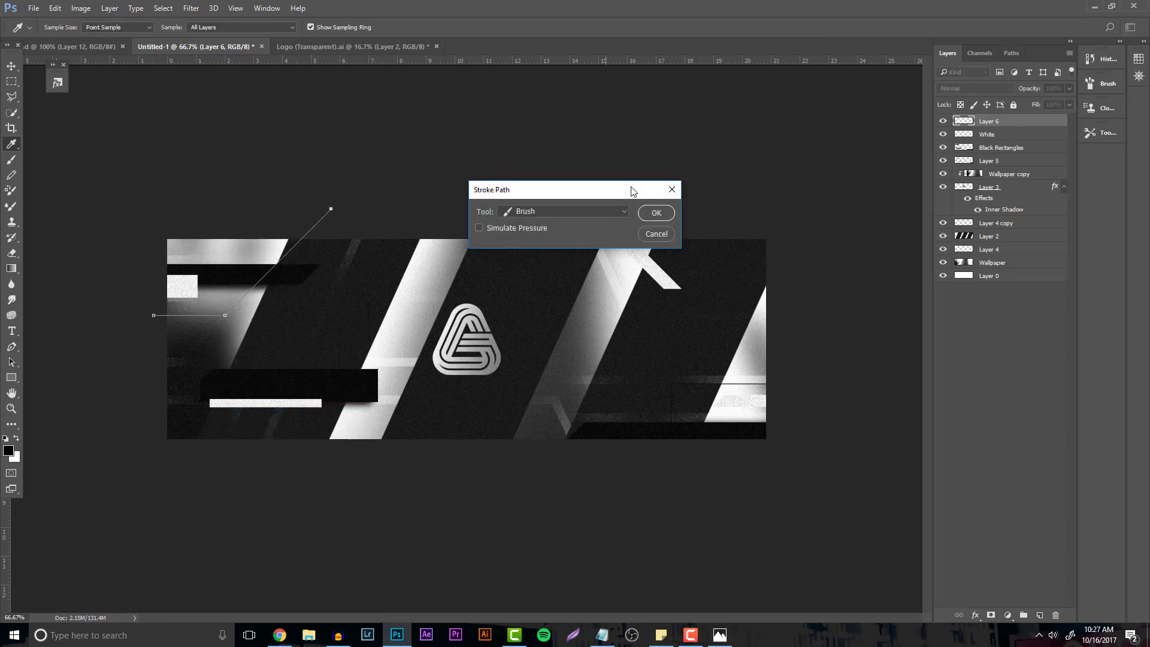
{"action": "left_click", "coordinate": [655, 213]}
{"action": "right_click", "coordinate": [329, 303]}
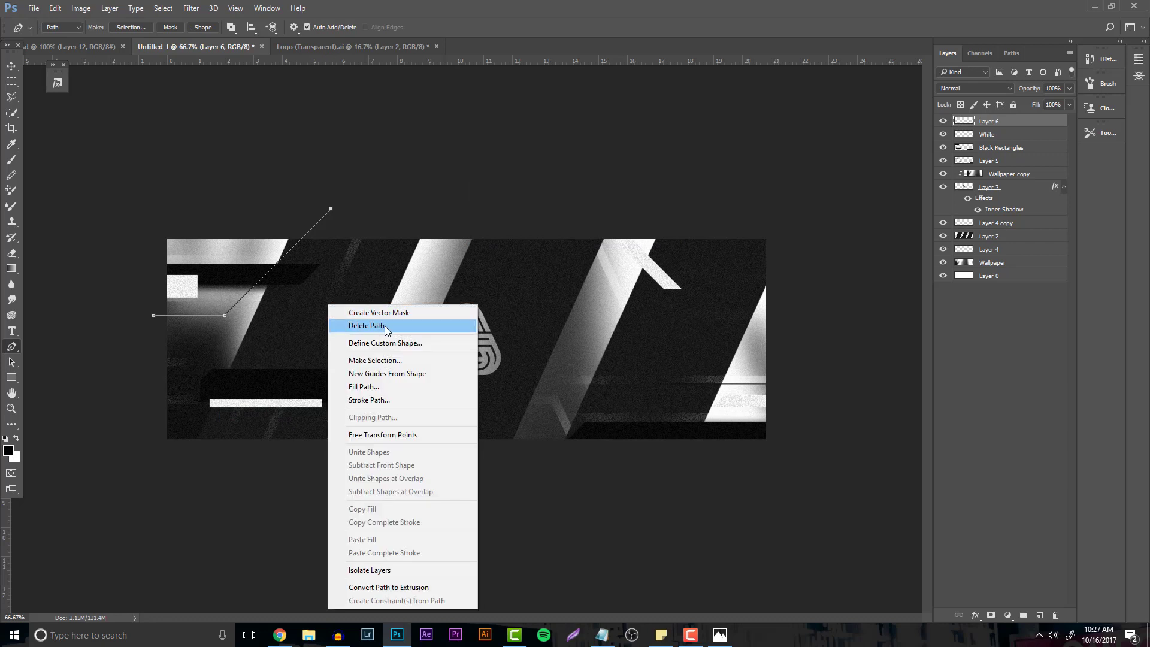
{"action": "left_click", "coordinate": [385, 326]}
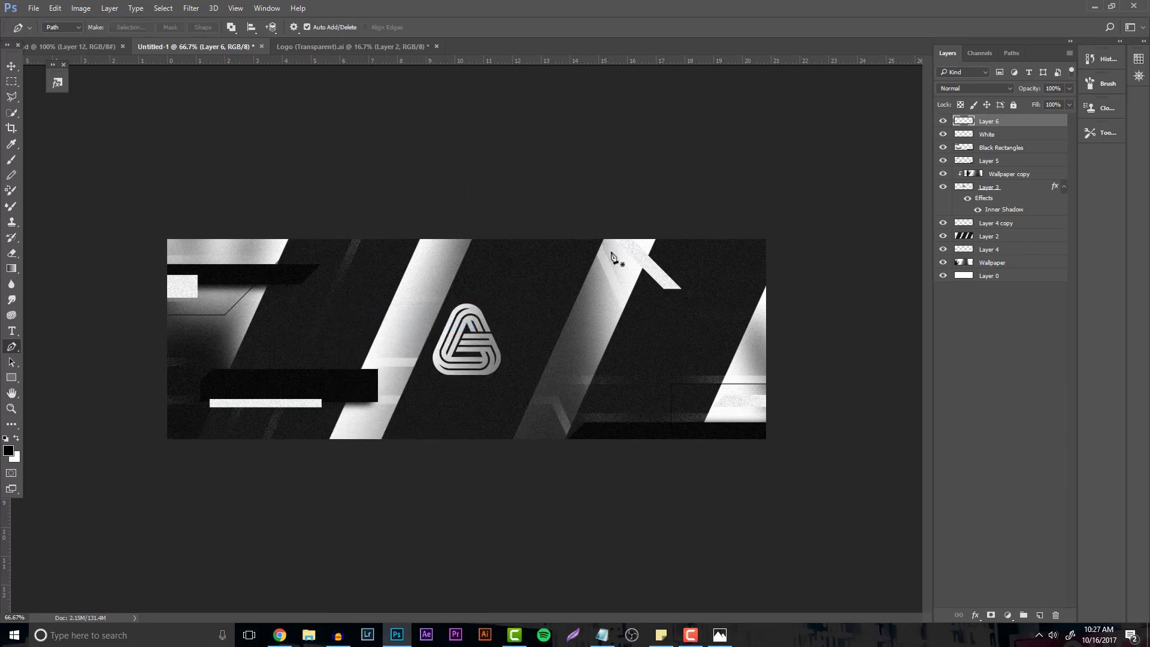
Draw a horizontal path from the off-white diagonal bar past the banner's right edge, stroke it with the black brush and delete it.
{"action": "left_click", "coordinate": [651, 258]}
{"action": "left_click", "coordinate": [807, 259]}
{"action": "right_click", "coordinate": [807, 261]}
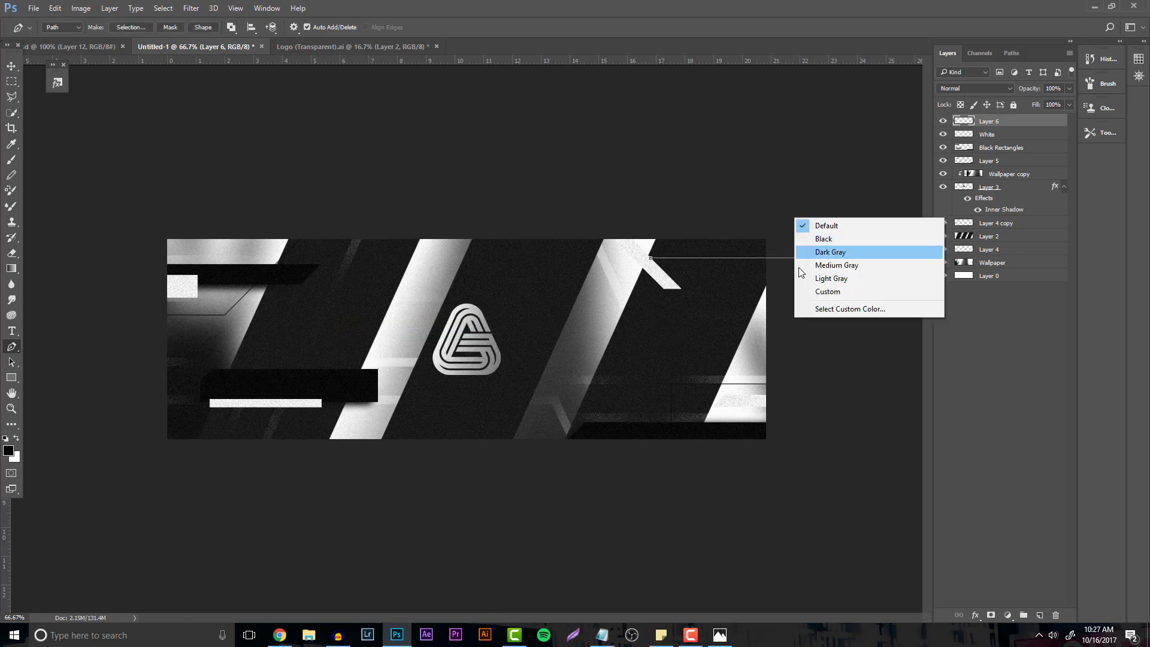
{"action": "right_click", "coordinate": [731, 259]}
{"action": "left_click", "coordinate": [772, 373]}
{"action": "left_click", "coordinate": [666, 217]}
{"action": "right_click", "coordinate": [664, 268]}
{"action": "left_click", "coordinate": [691, 289]}
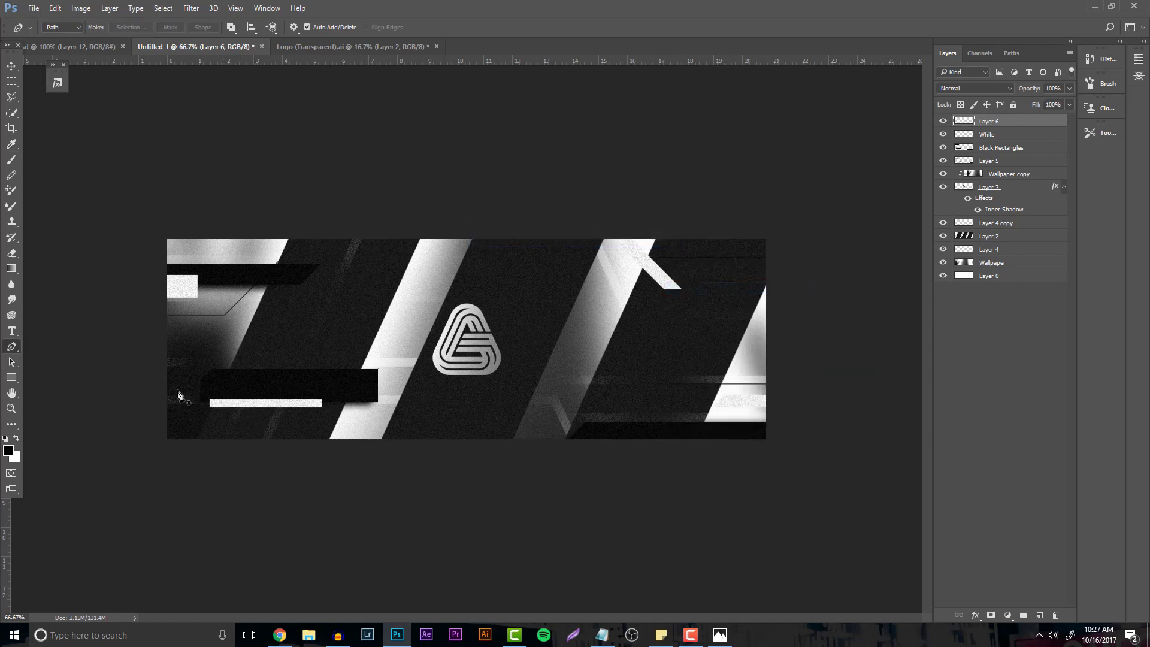
Draw a right-angled Pen path across the banner's lower-left corner, stroke it in black with the brush, and delete the path.
{"action": "left_click", "coordinate": [159, 390]}
{"action": "left_click", "coordinate": [213, 391]}
{"action": "left_click", "coordinate": [214, 477]}
{"action": "left_click", "coordinate": [123, 462]}
{"action": "right_click", "coordinate": [124, 462]}
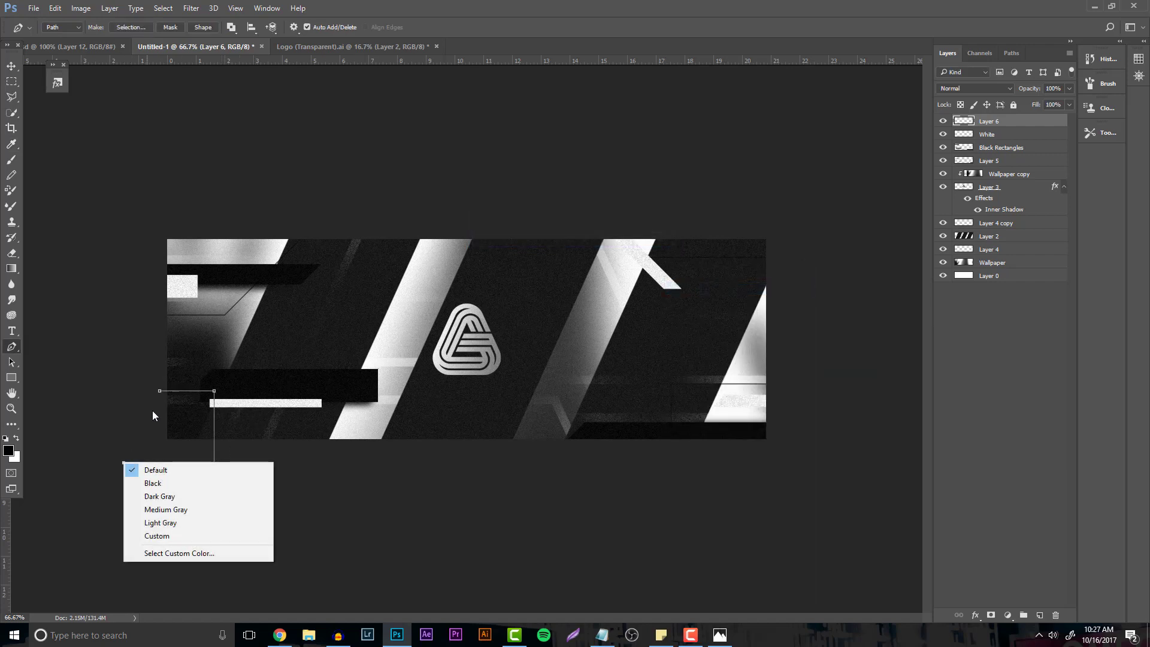
{"action": "right_click", "coordinate": [198, 418]}
{"action": "left_click", "coordinate": [252, 206]}
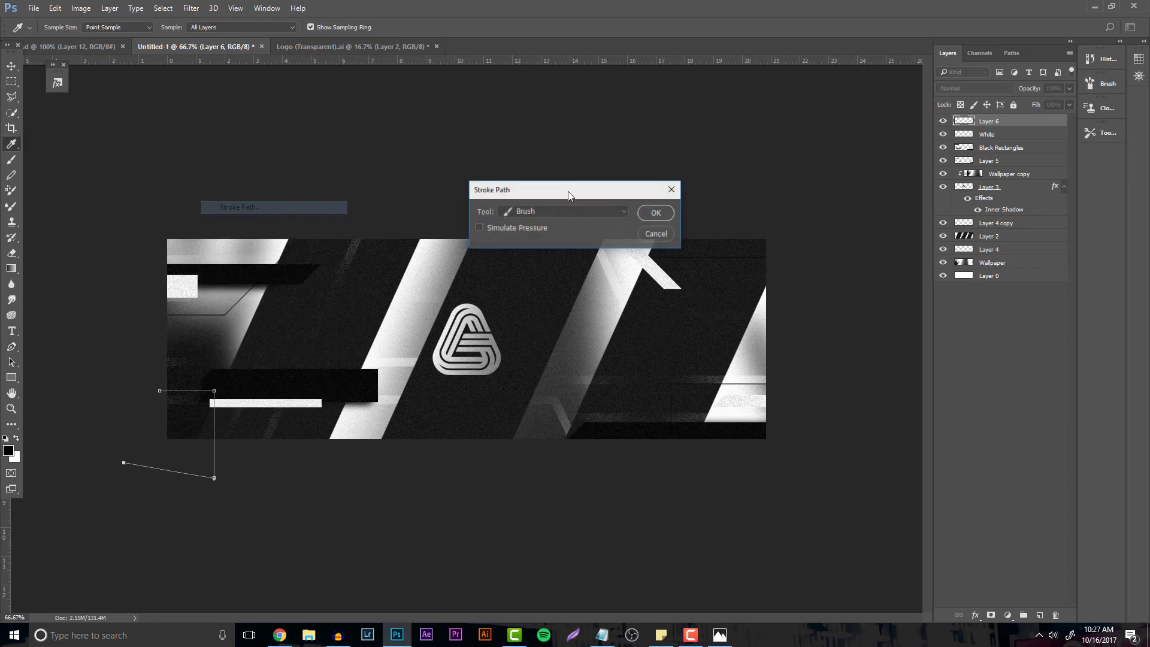
{"action": "left_click", "coordinate": [664, 217]}
{"action": "right_click", "coordinate": [681, 251]}
{"action": "left_click", "coordinate": [697, 264]}
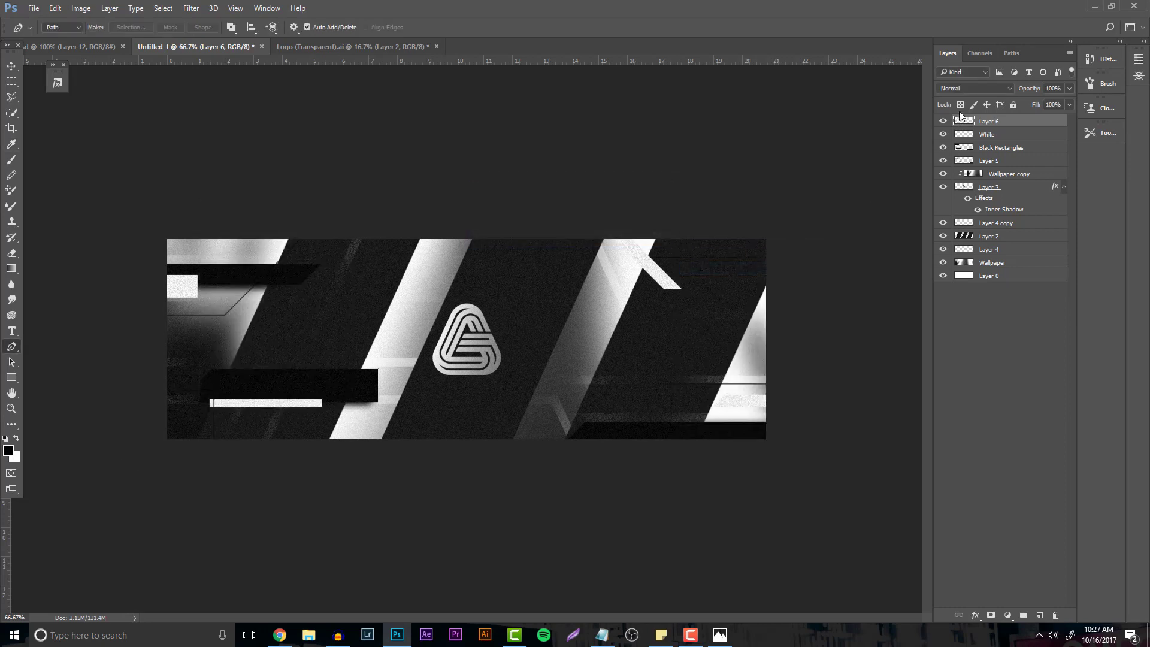
Add a bright blue Color Overlay, around 00aeff, to the thin-line layer.
{"action": "right_click", "coordinate": [998, 119]}
{"action": "right_click", "coordinate": [982, 121]}
{"action": "left_click", "coordinate": [934, 73]}
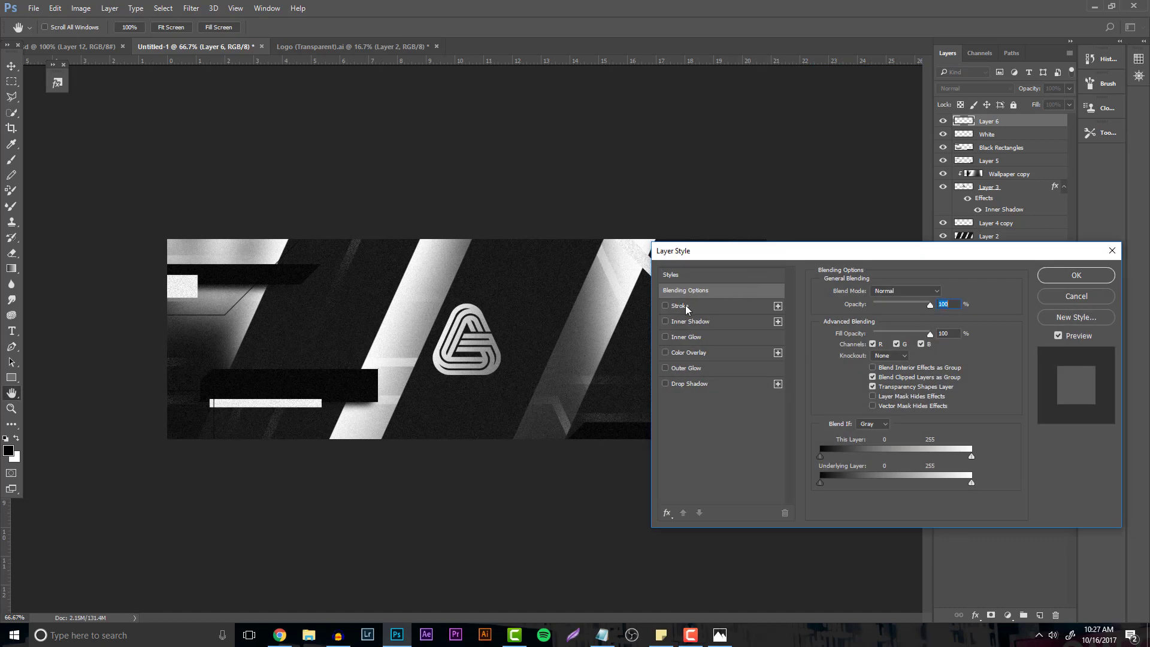
{"action": "left_click", "coordinate": [689, 353]}
{"action": "left_click", "coordinate": [939, 294]}
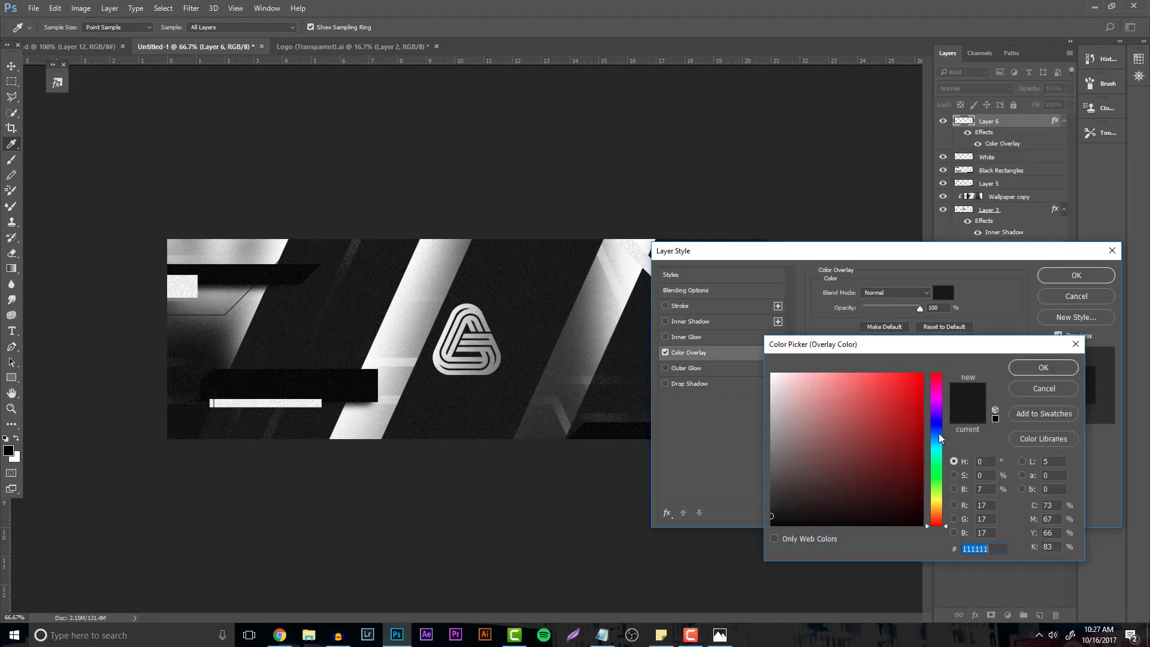
{"action": "type", "text": "00aeff"}
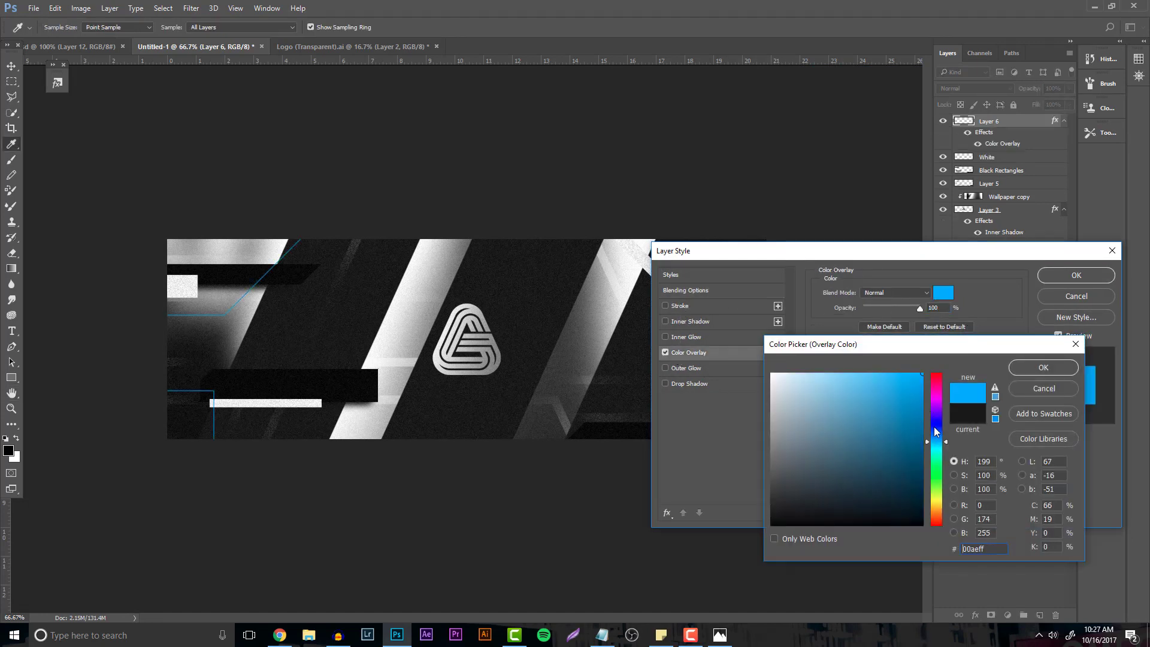
{"action": "left_click", "coordinate": [1026, 367]}
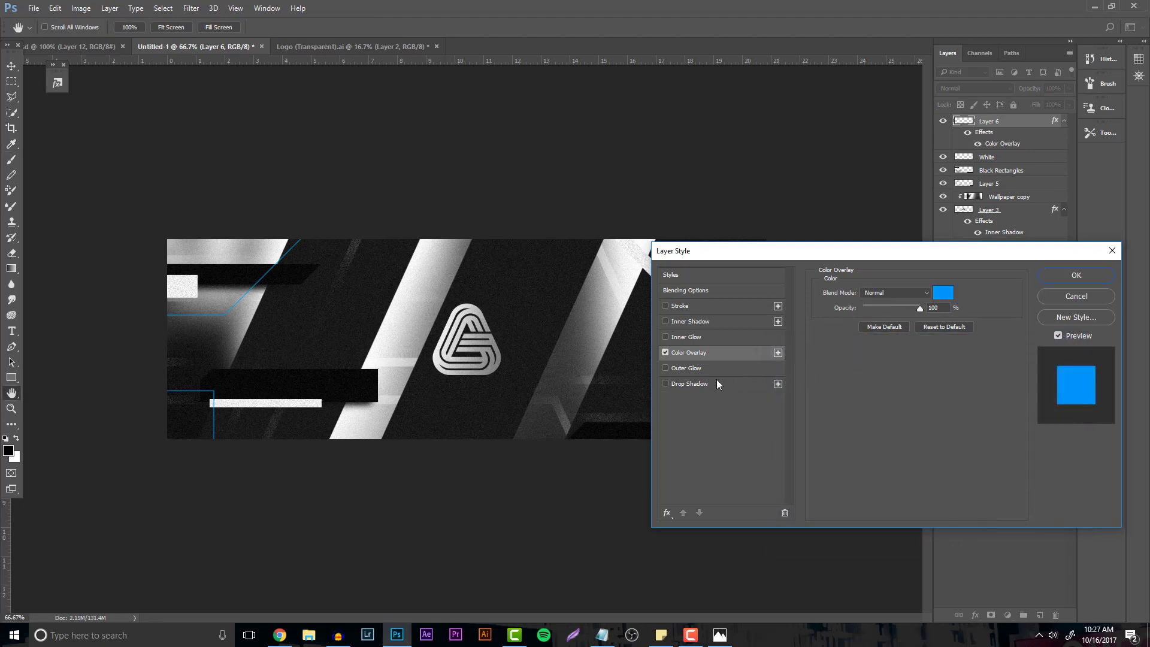
Add an Outer Glow to the thin-line layer in cyan 00d2ff, with 36% opacity and 1 px size.
{"action": "left_click", "coordinate": [695, 368]}
{"action": "left_click", "coordinate": [847, 333]}
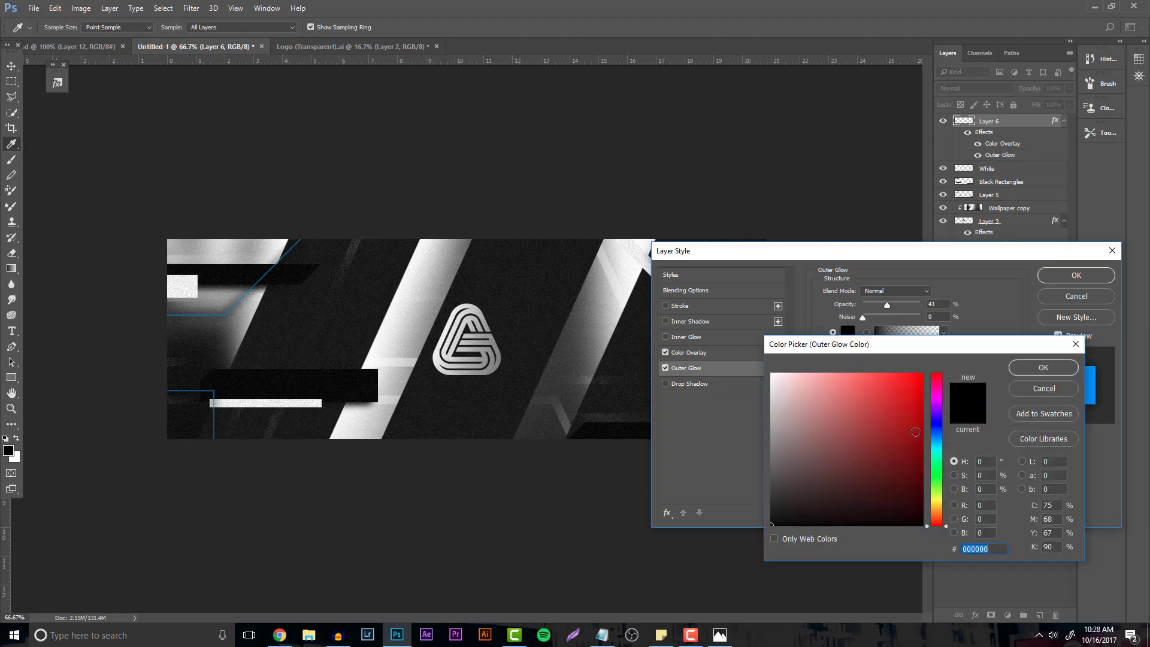
{"action": "left_click", "coordinate": [937, 450]}
{"action": "left_click", "coordinate": [839, 373]}
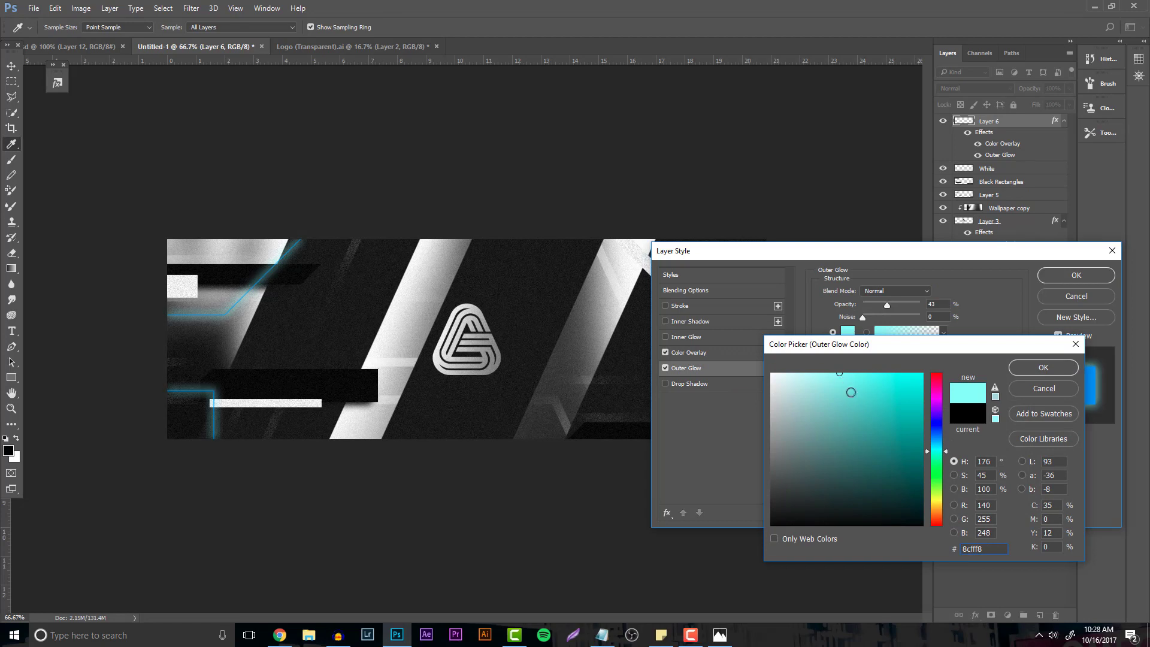
{"action": "left_click", "coordinate": [936, 443]}
{"action": "left_click", "coordinate": [921, 374]}
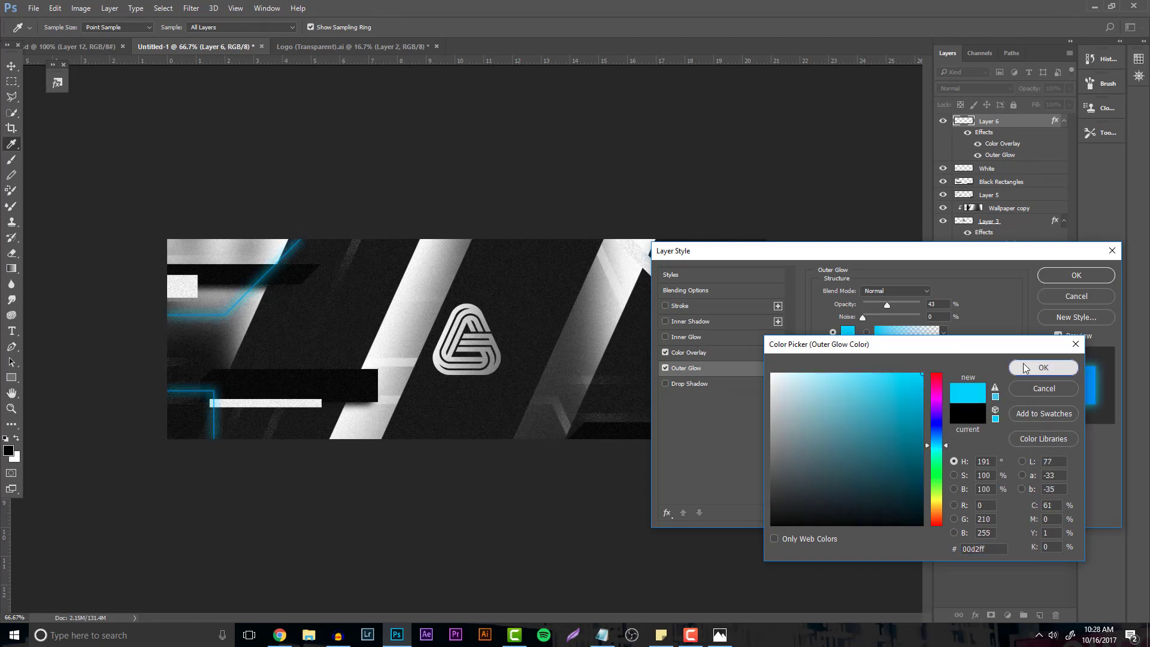
{"action": "left_click", "coordinate": [1043, 367]}
{"action": "left_click_drag", "start_coordinate": [868, 395], "coordinate": [862, 394]}
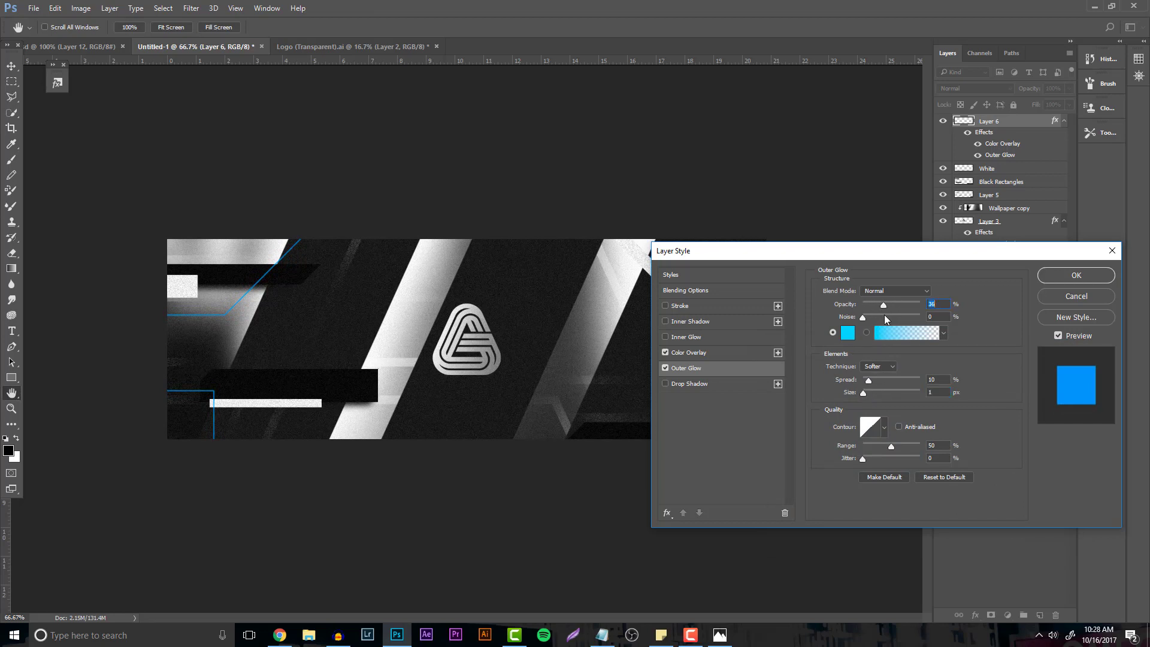
{"action": "left_click", "coordinate": [1072, 276]}
Add the text TUTORIAL PERSON in Proxima Nova Bold, 50.01 pt, to the right of the logo.
{"action": "key", "text": "p"}
{"action": "left_click", "coordinate": [11, 408]}
{"action": "mouse_move", "coordinate": [485, 309]}
{"action": "left_mouse_down"}
{"action": "mouse_move", "coordinate": [419, 309]}
{"action": "mouse_move", "coordinate": [485, 308]}
{"action": "left_mouse_up"}
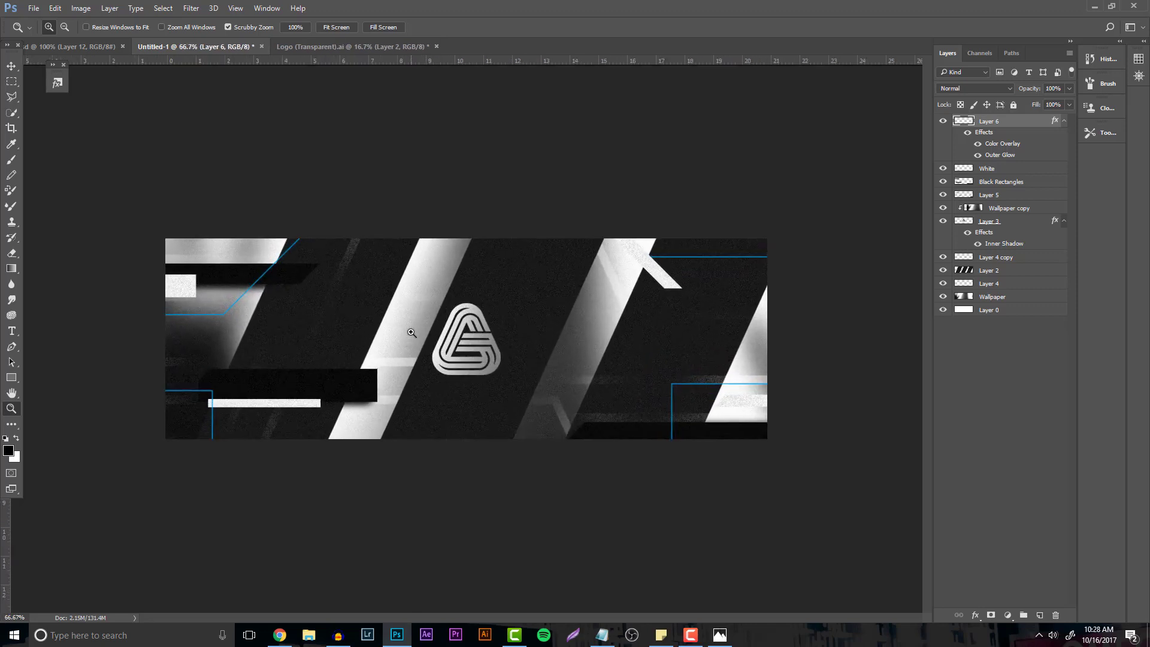
{"action": "key", "text": "ctrl+1"}
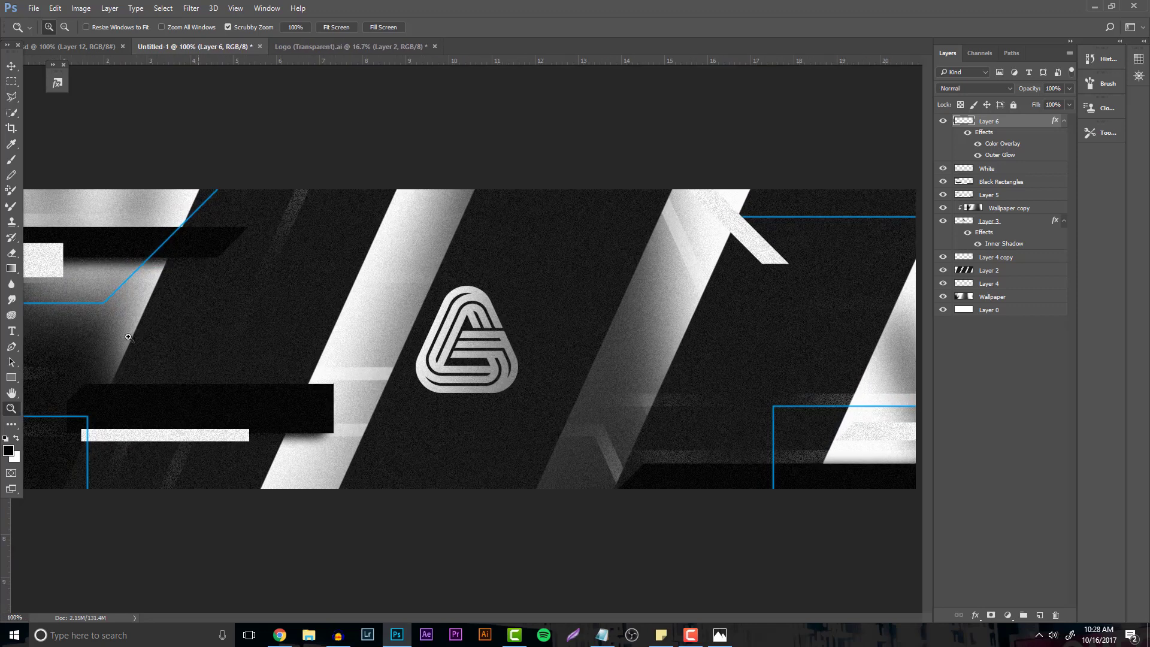
{"action": "left_click", "coordinate": [595, 323]}
{"action": "key", "text": "t"}
{"action": "scroll", "coordinate": [105, 373], "scroll_direction": "down", "scroll_amount": 2}
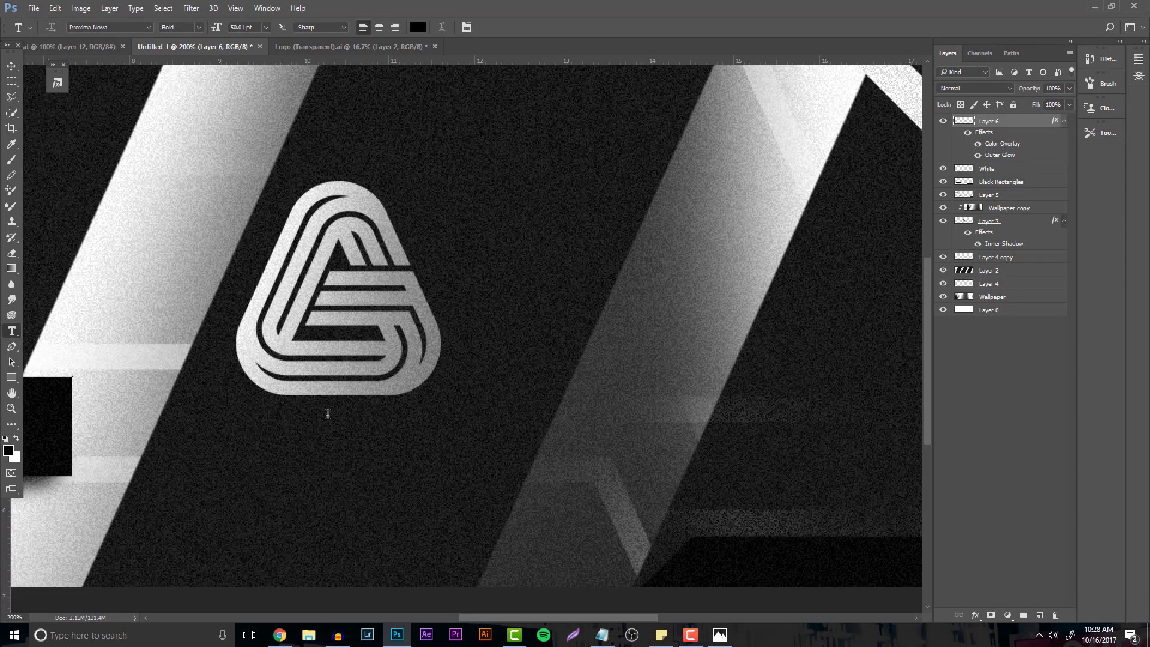
{"action": "left_click", "coordinate": [503, 296]}
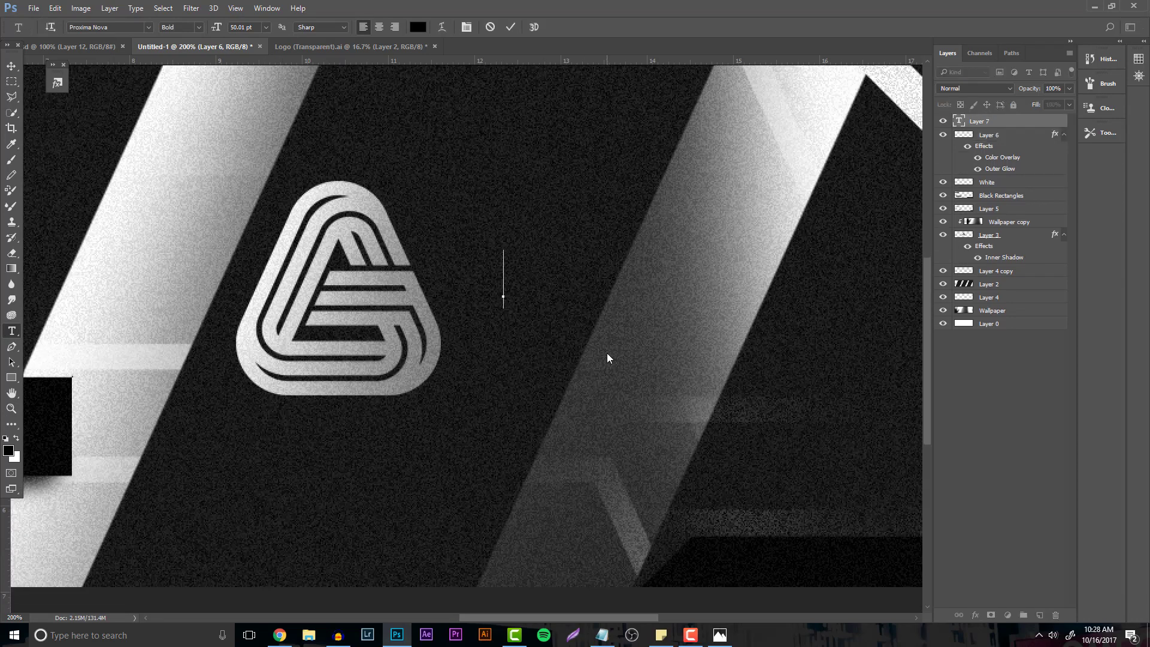
{"action": "type", "text": "B"}
{"action": "key", "text": "BackSpace"}
{"action": "type", "text": "TUTORIAL"}
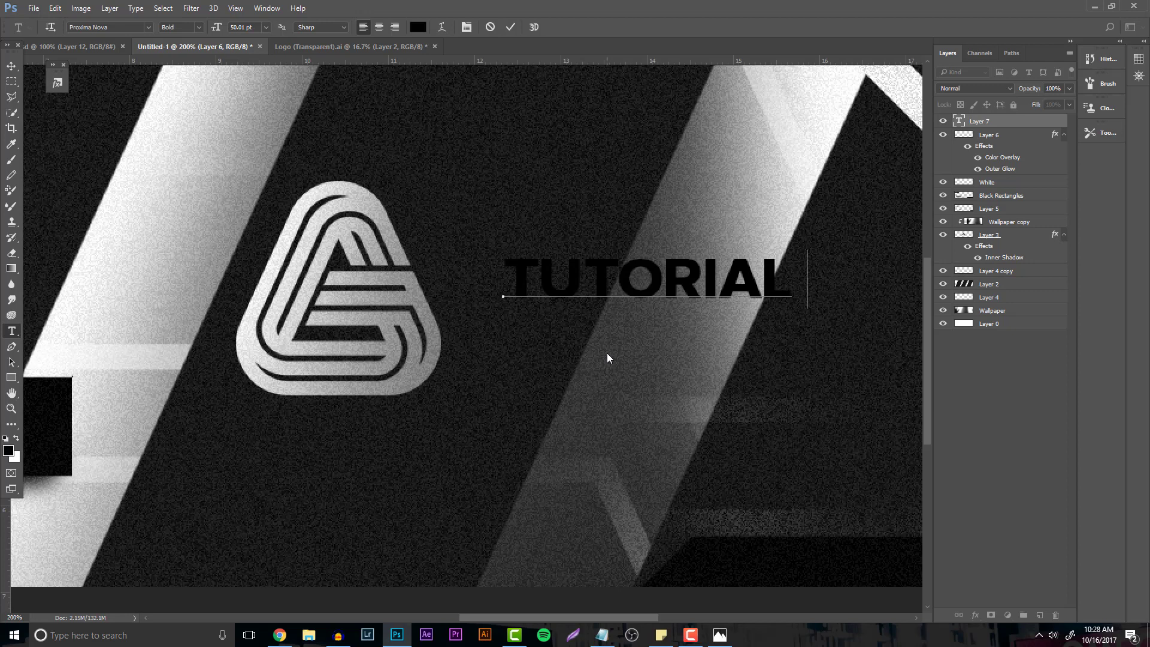
{"action": "type", "text": " PER"}
Scale the TUTORIAL PERSON text to about 52% and centre it vertically with the logo, farther to its right.
{"action": "left_click", "coordinate": [10, 67]}
{"action": "key", "text": "ctrl+t"}
{"action": "left_click_drag", "start_coordinate": [503, 250], "coordinate": [661, 284]}
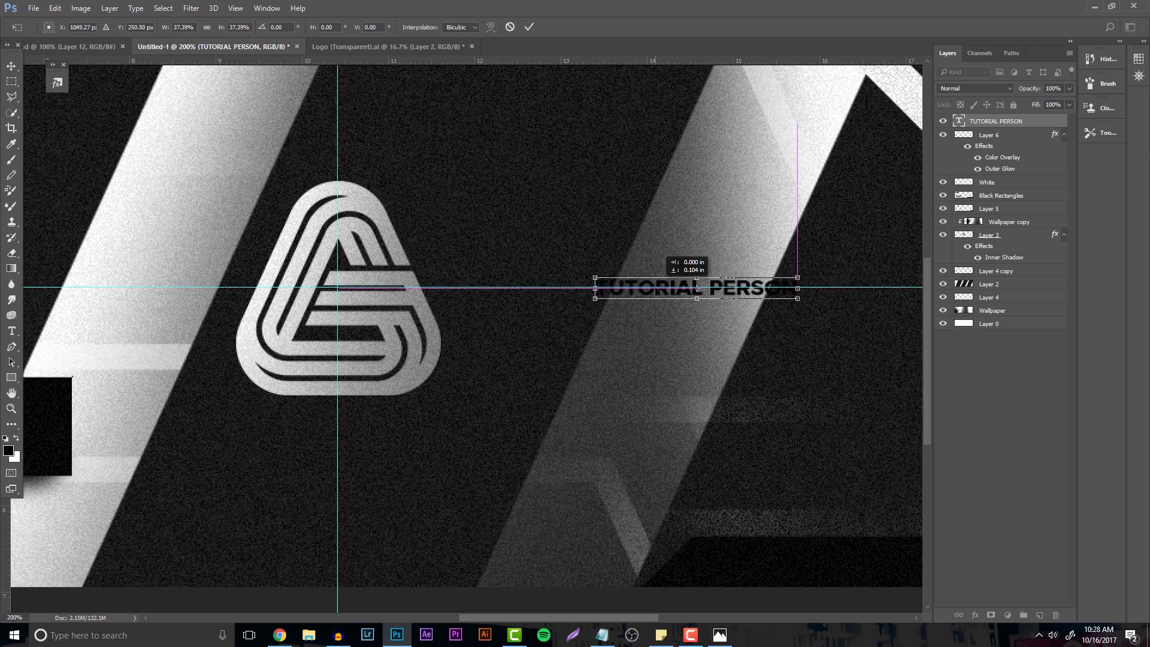
{"action": "left_click_drag", "start_coordinate": [798, 281], "coordinate": [834, 277]}
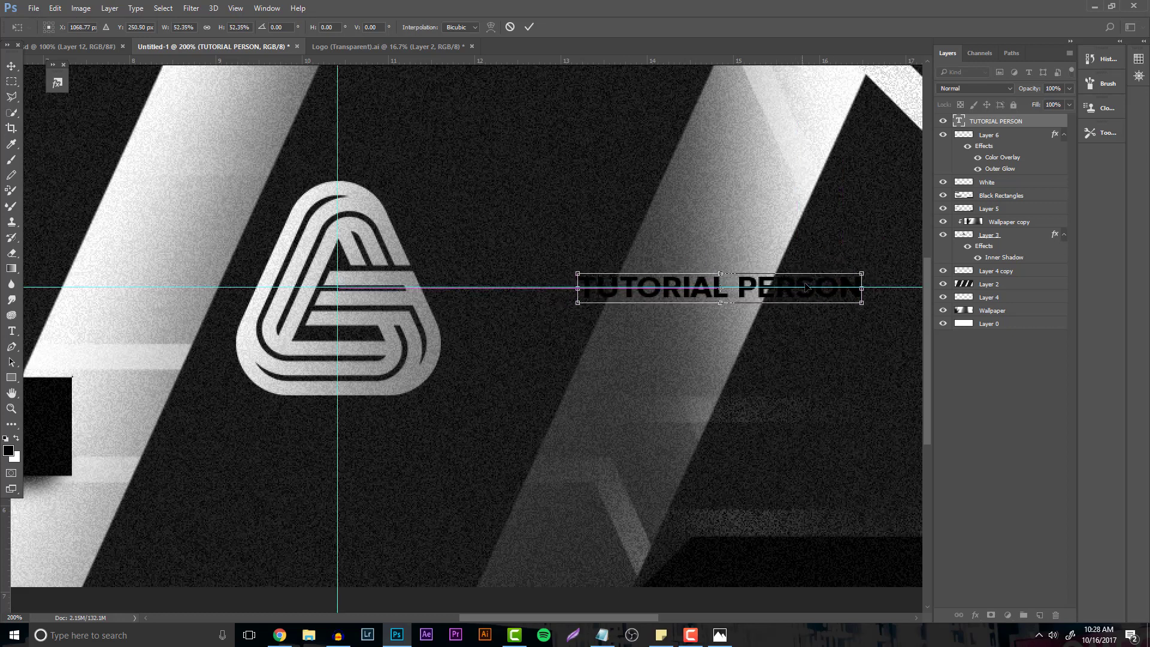
{"action": "key", "text": "Return"}
Recolor the whole TUTORIAL PERSON text white, ffffff.
{"action": "key", "text": "t"}
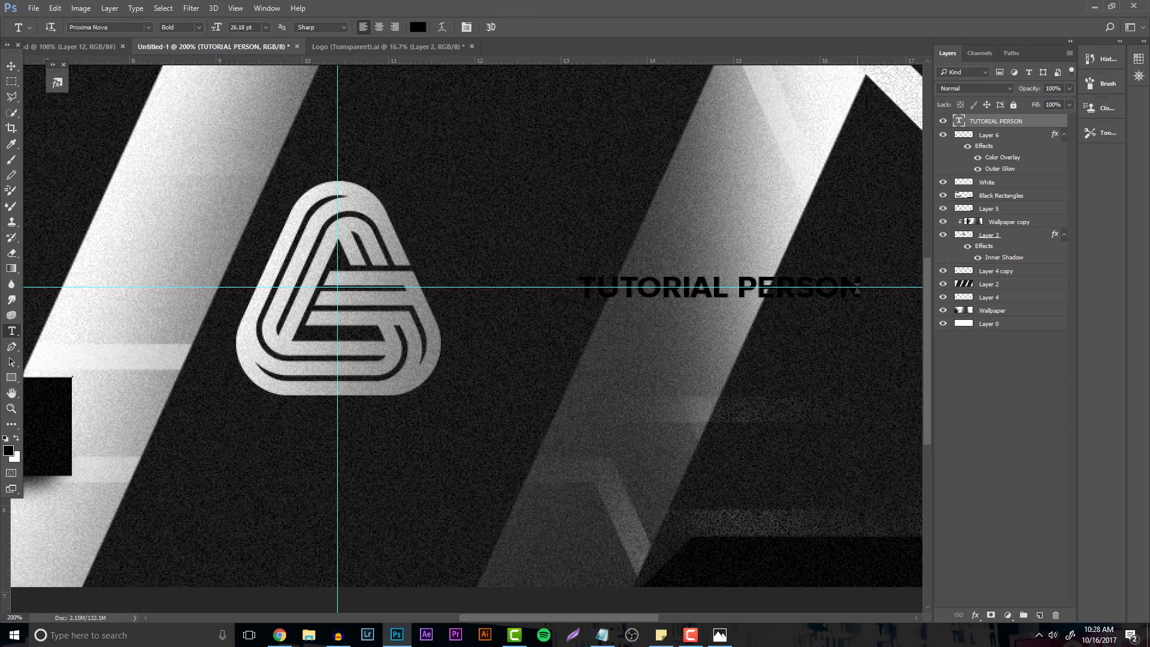
{"action": "triple_click", "coordinate": [857, 289]}
{"action": "left_click", "coordinate": [418, 27]}
{"action": "type", "text": "ffffff"}
{"action": "key", "text": "Return"}
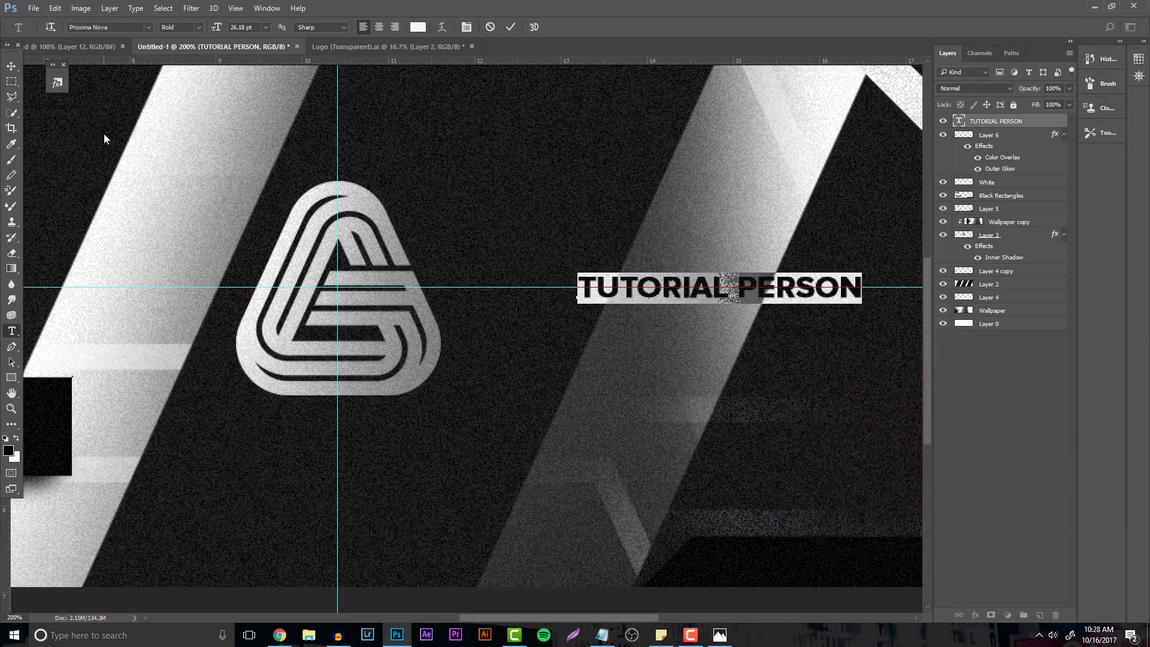
{"action": "left_click", "coordinate": [12, 66]}
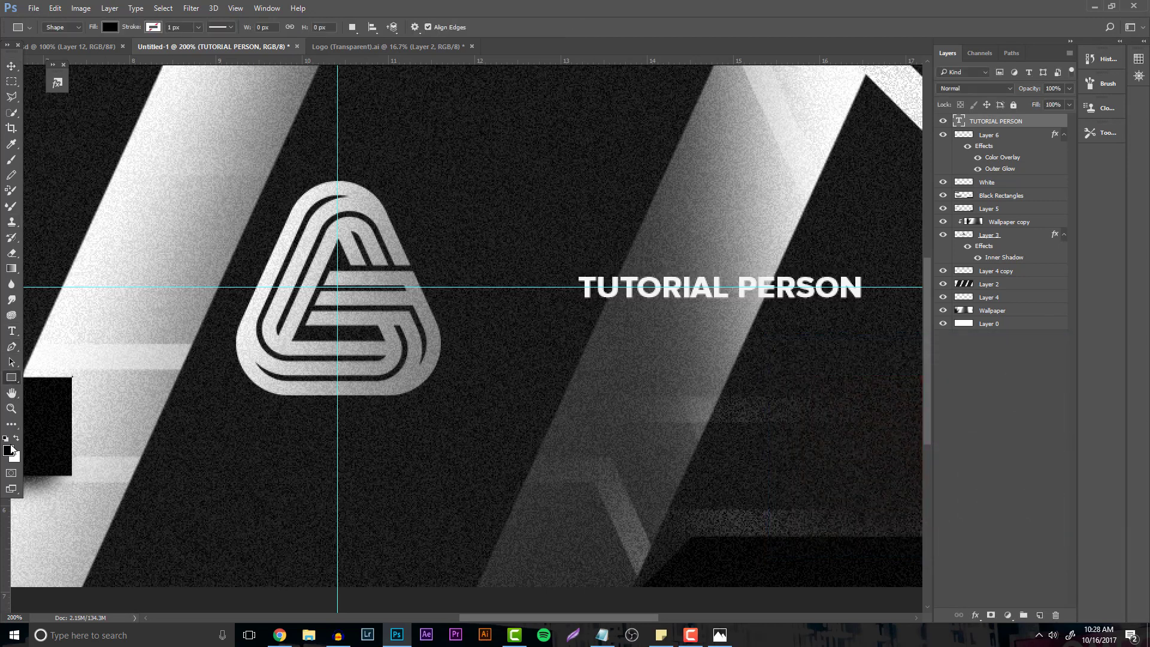
Set the foreground to bright blue and draw a vertical bar about 4 × 31 px just left of the text.
{"action": "left_click", "coordinate": [8, 450]}
{"action": "left_click", "coordinate": [936, 445]}
{"action": "left_click", "coordinate": [921, 382]}
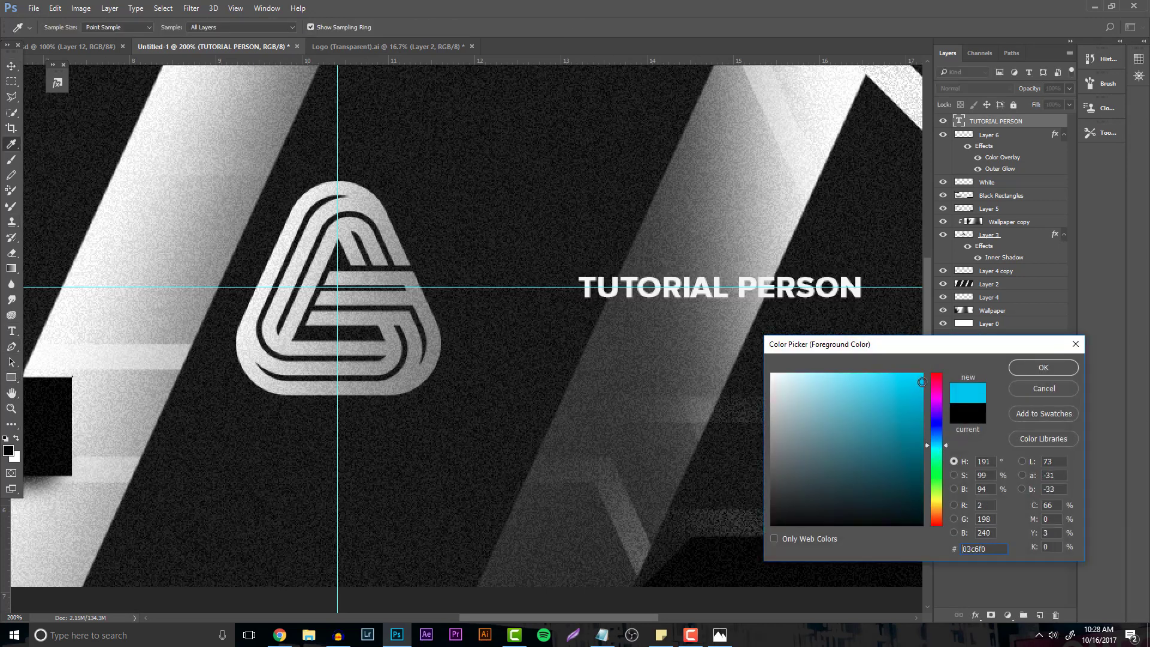
{"action": "left_click", "coordinate": [936, 440]}
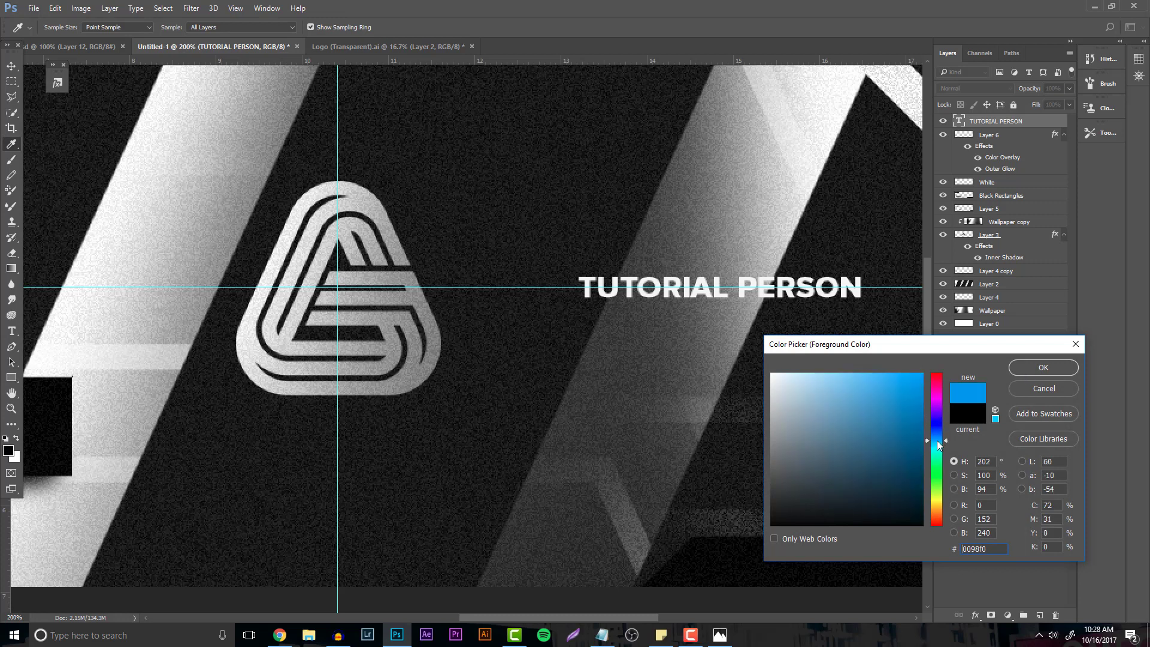
{"action": "left_click", "coordinate": [1021, 371]}
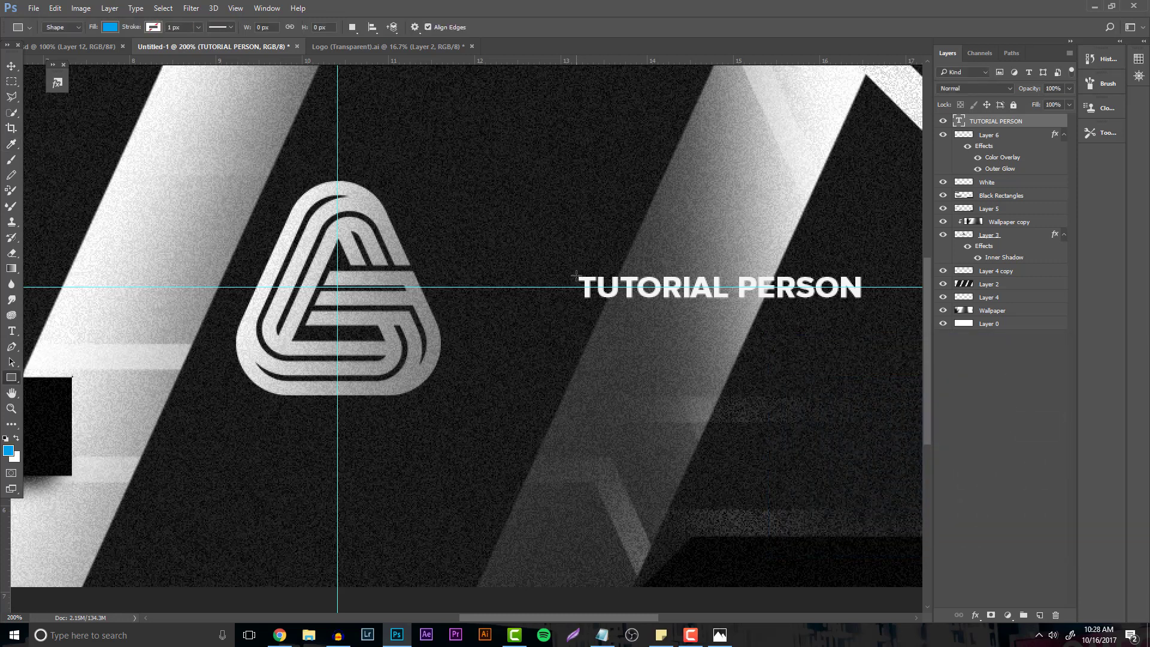
{"action": "left_click_drag", "start_coordinate": [566, 267], "coordinate": [569, 303]}
{"action": "key", "text": "ctrl+t"}
{"action": "key", "text": "Return"}
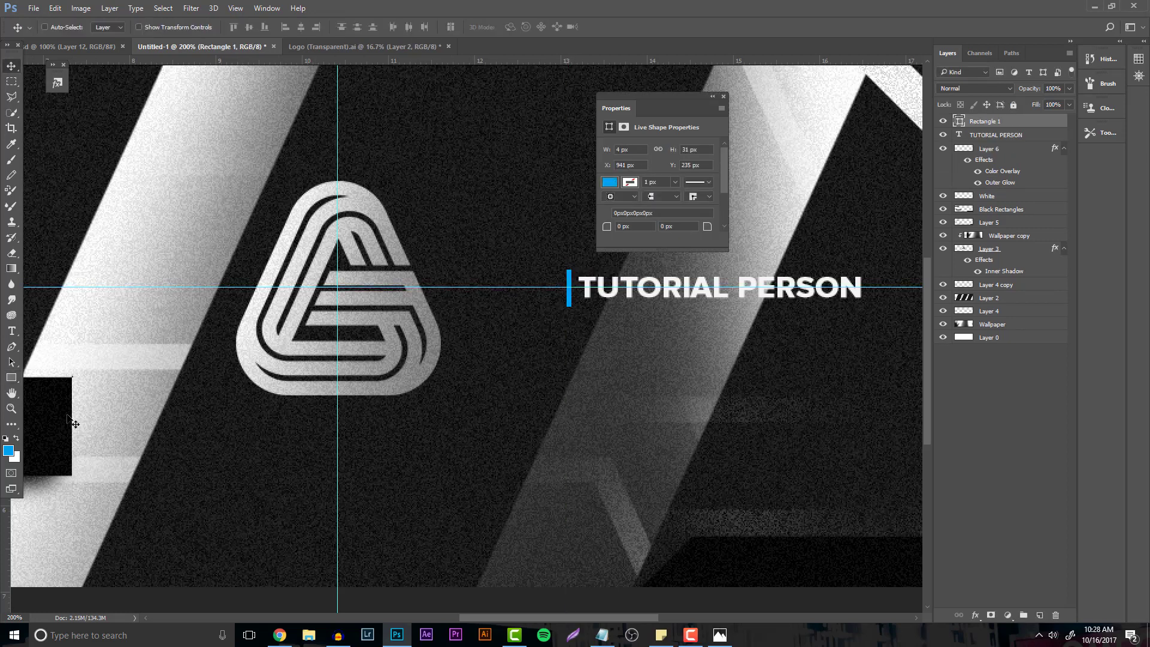
Delete the blue bar and TUTORIAL PERSON text layers, and hide the blue thin-line layer.
{"action": "left_click", "coordinate": [12, 408]}
{"action": "left_click_drag", "start_coordinate": [538, 367], "coordinate": [476, 358]}
{"action": "left_click", "coordinate": [476, 358]}
{"action": "left_click_drag", "start_coordinate": [545, 337], "coordinate": [492, 325]}
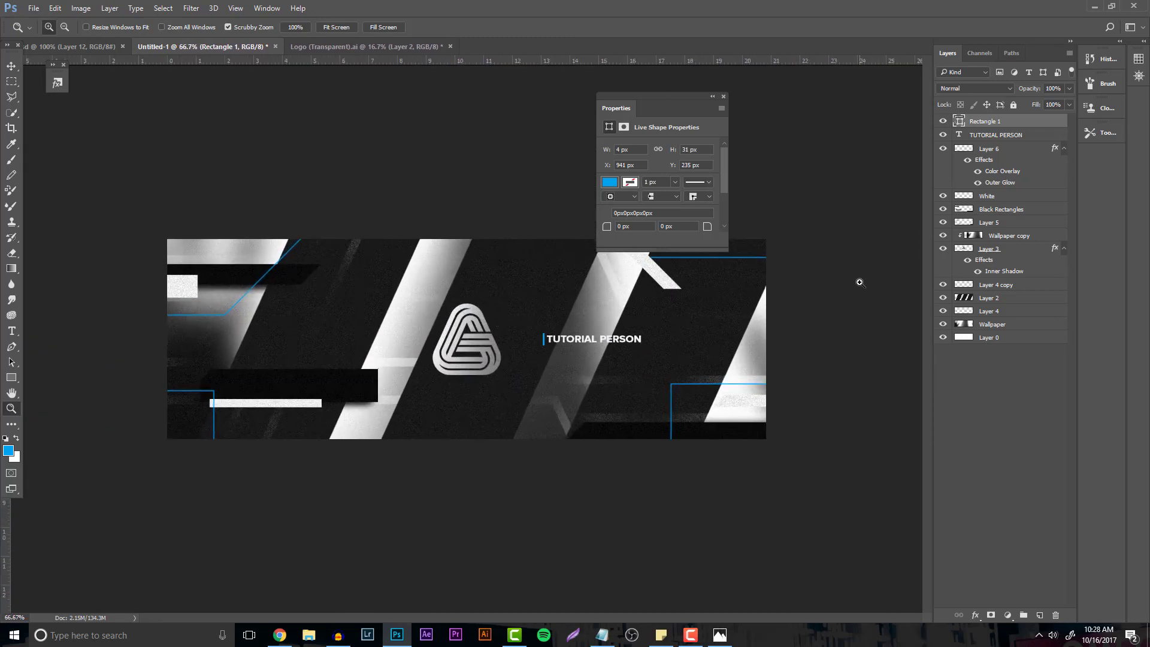
{"action": "left_click", "coordinate": [997, 135], "text": "shift"}
{"action": "left_click", "coordinate": [1056, 615]}
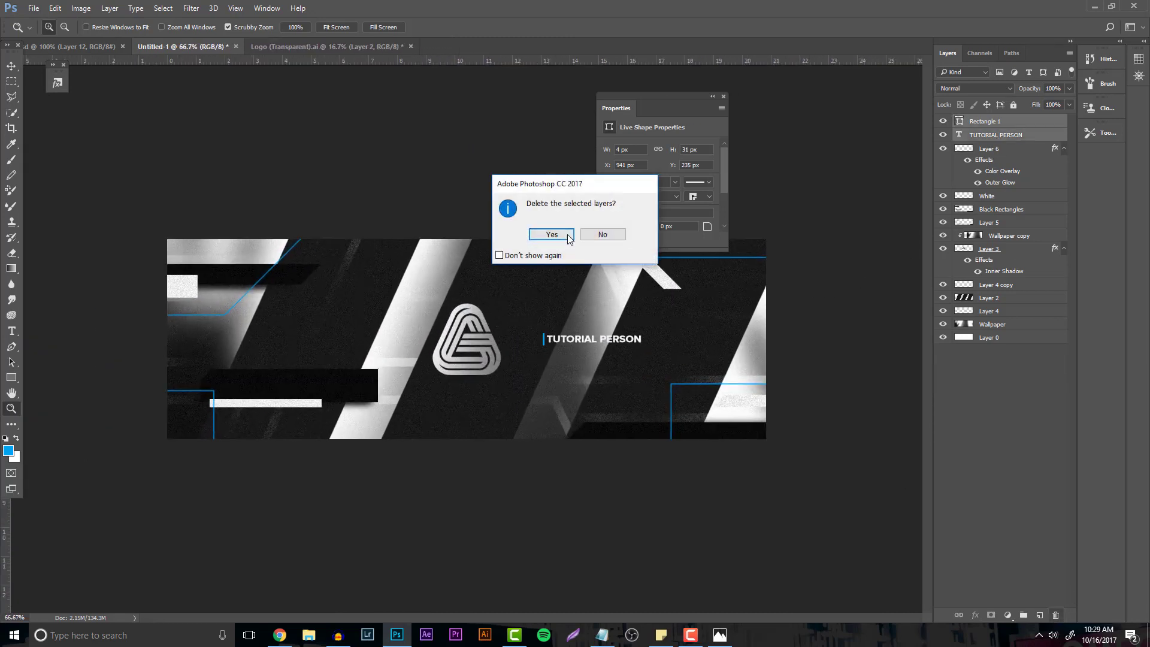
{"action": "left_click", "coordinate": [548, 234]}
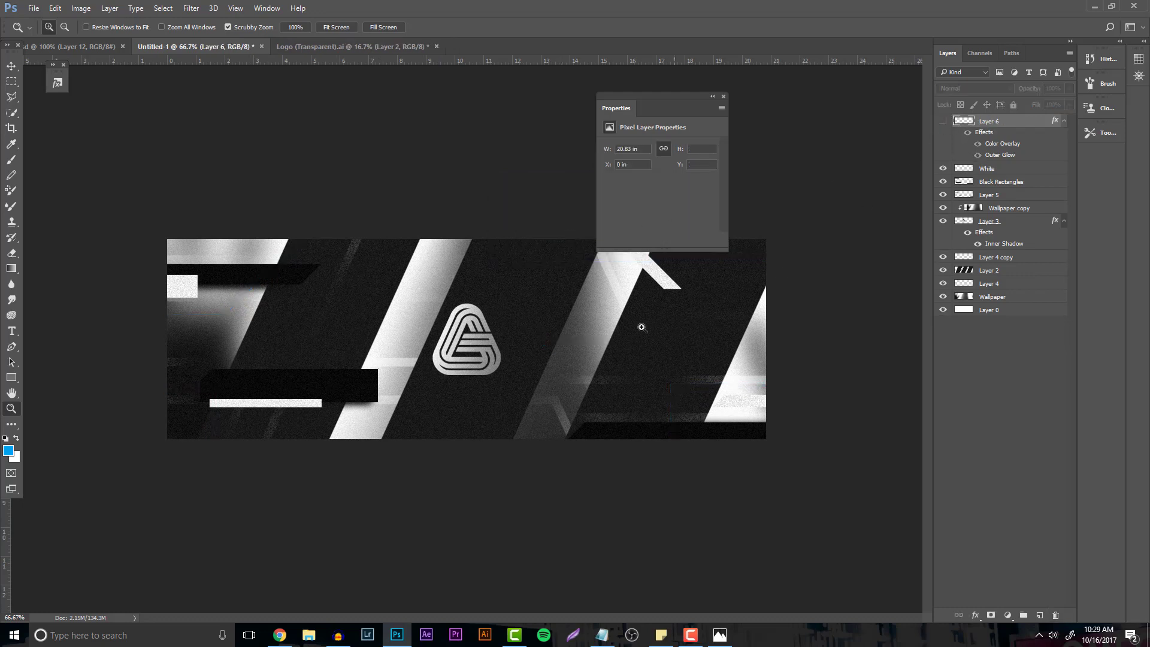
Close the floating Properties panel and inspect the black-and-white banner around the logo at 100%.
{"action": "left_click", "coordinate": [714, 97]}
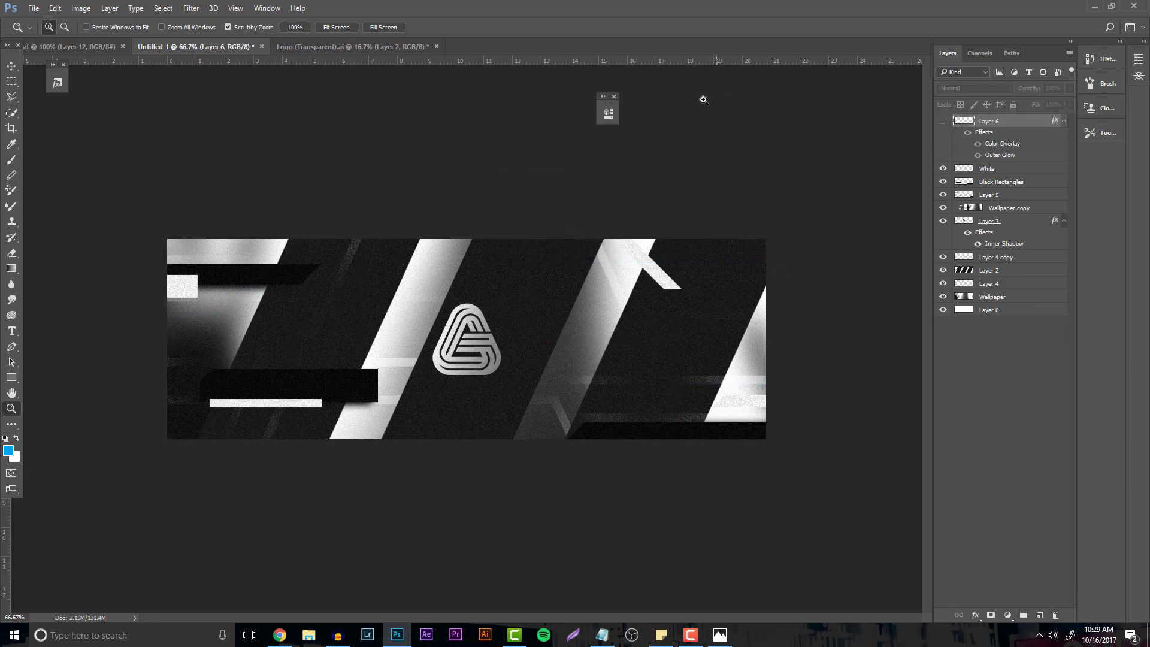
{"action": "left_click", "coordinate": [614, 97]}
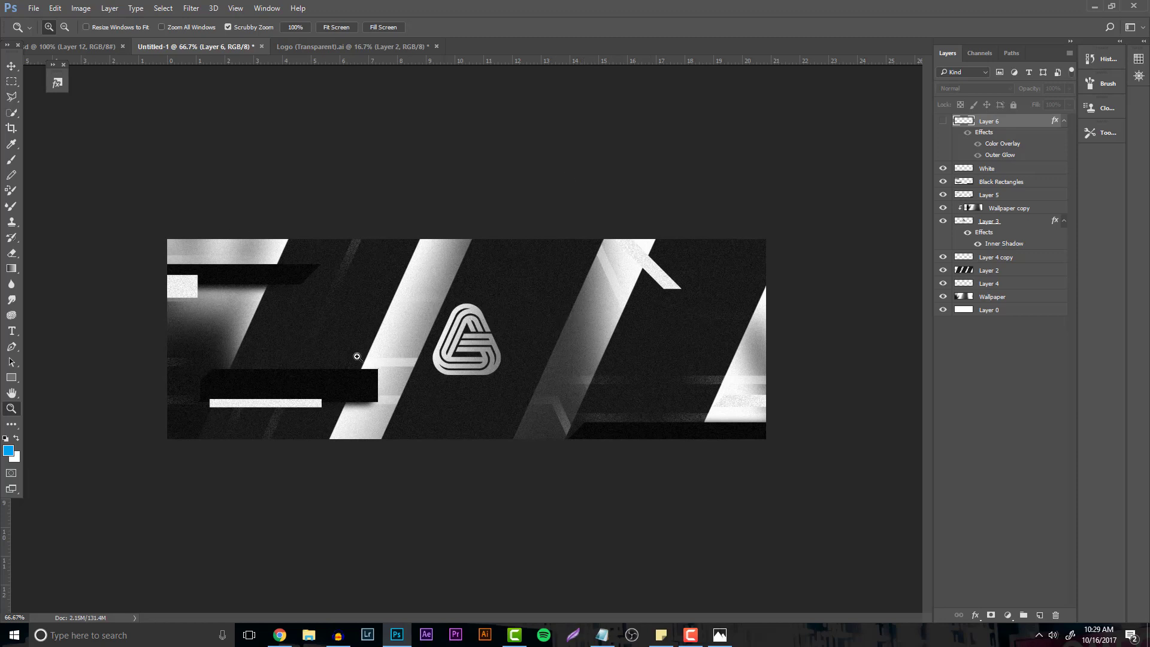
{"action": "left_click_drag", "start_coordinate": [451, 351], "coordinate": [425, 350]}
{"action": "key", "text": "ctrl+plus"}
{"action": "key", "text": "ctrl+plus"}
{"action": "key", "text": "ctrl+plus"}
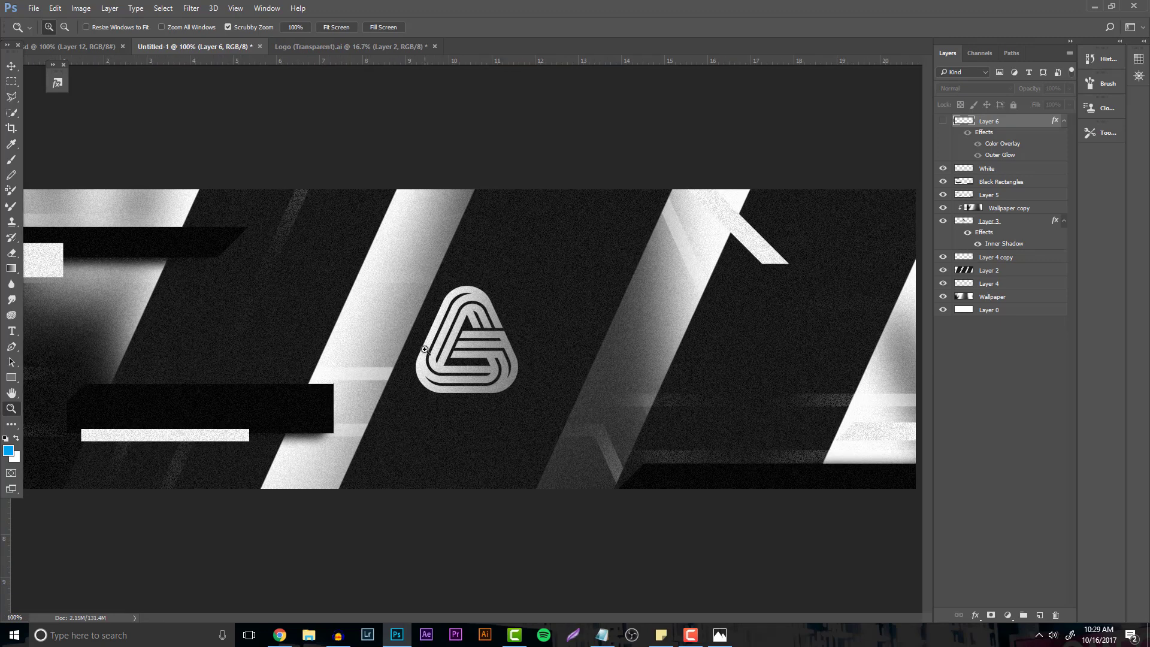
Switch to Chrome and look through the portfolio website's home page down to the work samples and client logos.
{"action": "left_click", "coordinate": [280, 635]}
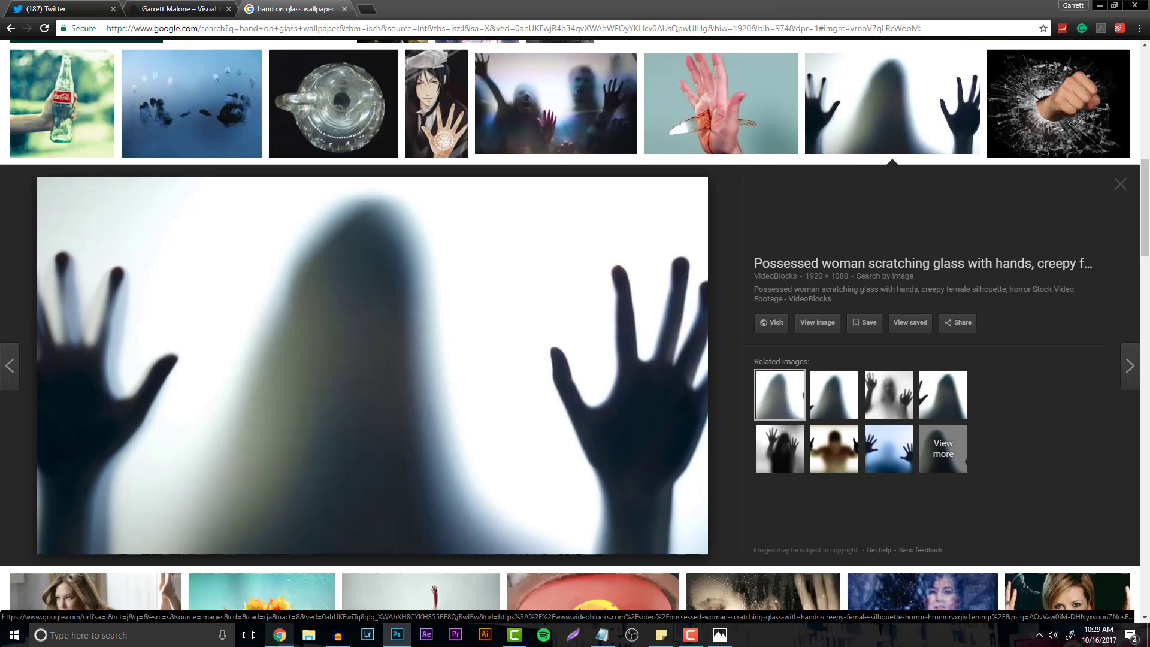
{"action": "left_click", "coordinate": [180, 9]}
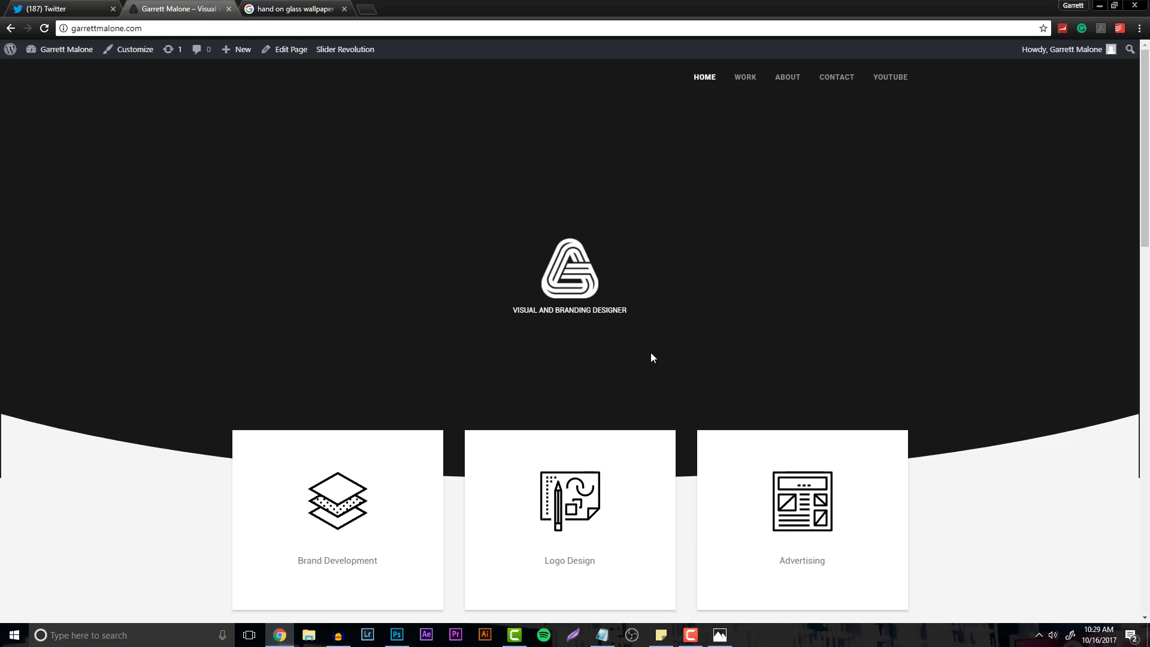
{"action": "scroll", "coordinate": [665, 289], "scroll_direction": "down", "scroll_amount": 8}
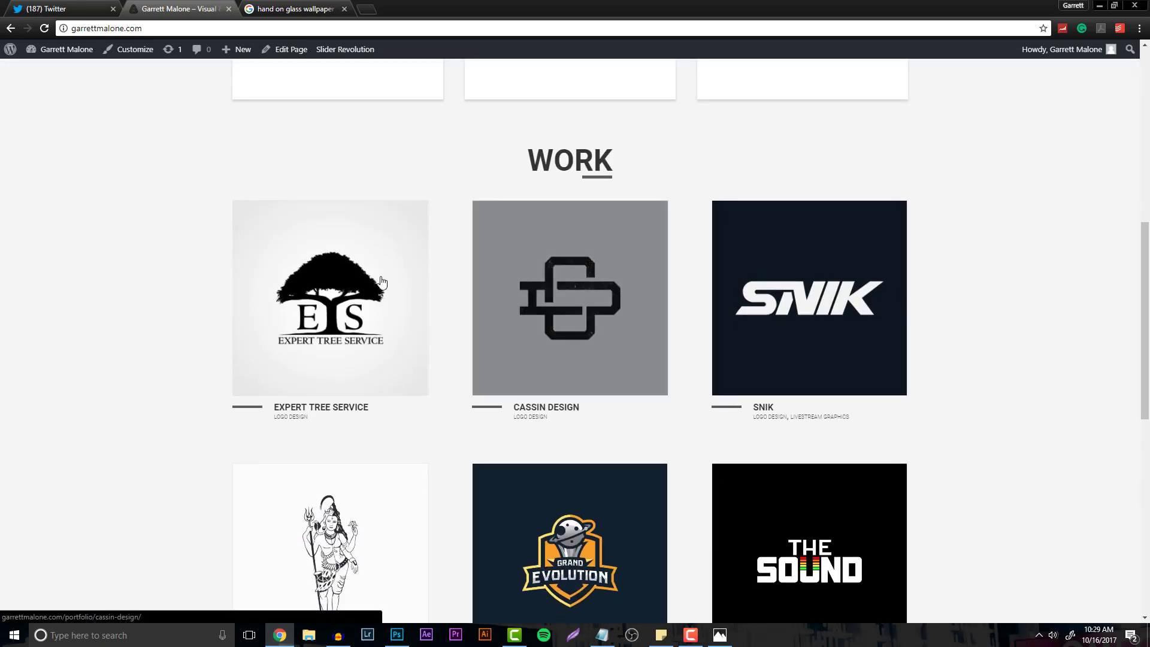
{"action": "scroll", "coordinate": [144, 190], "scroll_direction": "down", "scroll_amount": 5}
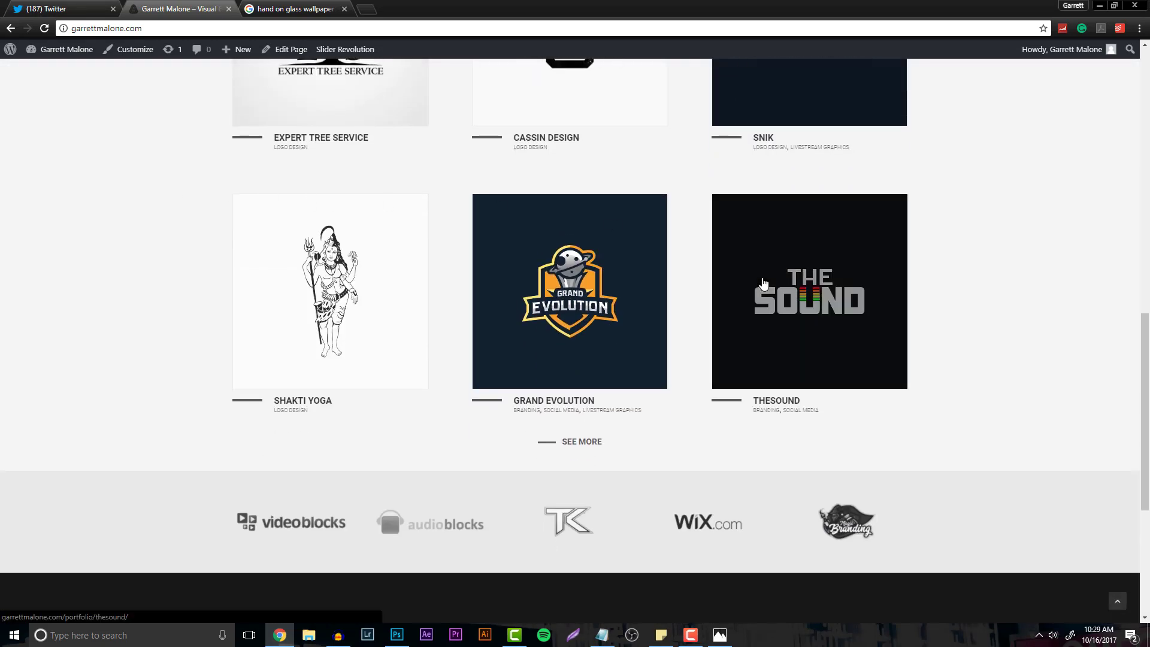
Look through the TheSound project page down to its contact section and return to the portfolio's home page.
{"action": "left_click", "coordinate": [763, 284]}
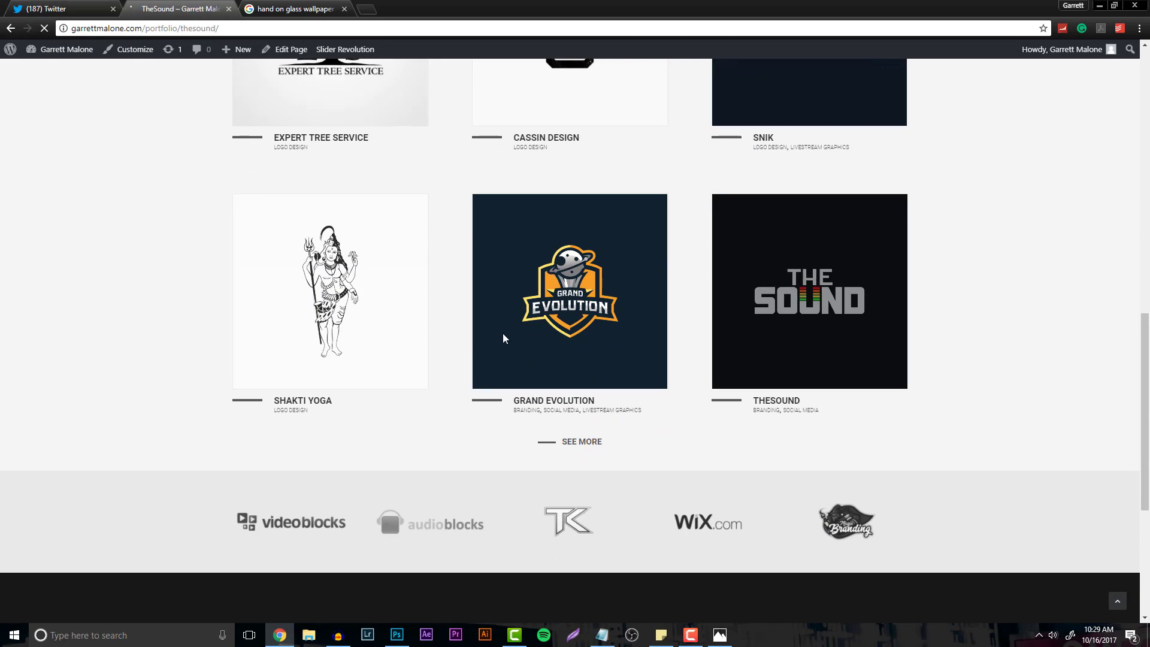
{"action": "scroll", "coordinate": [691, 275], "scroll_direction": "down", "scroll_amount": 15}
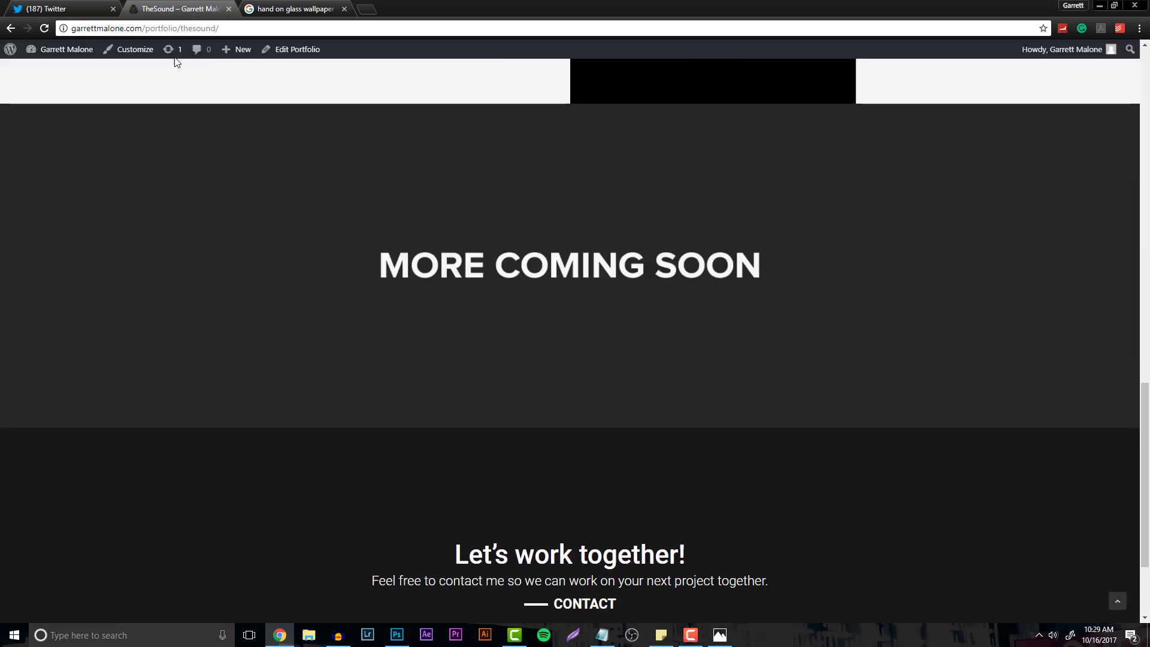
{"action": "left_click", "coordinate": [6, 28]}
{"action": "scroll", "coordinate": [440, 272], "scroll_direction": "up", "scroll_amount": 10}
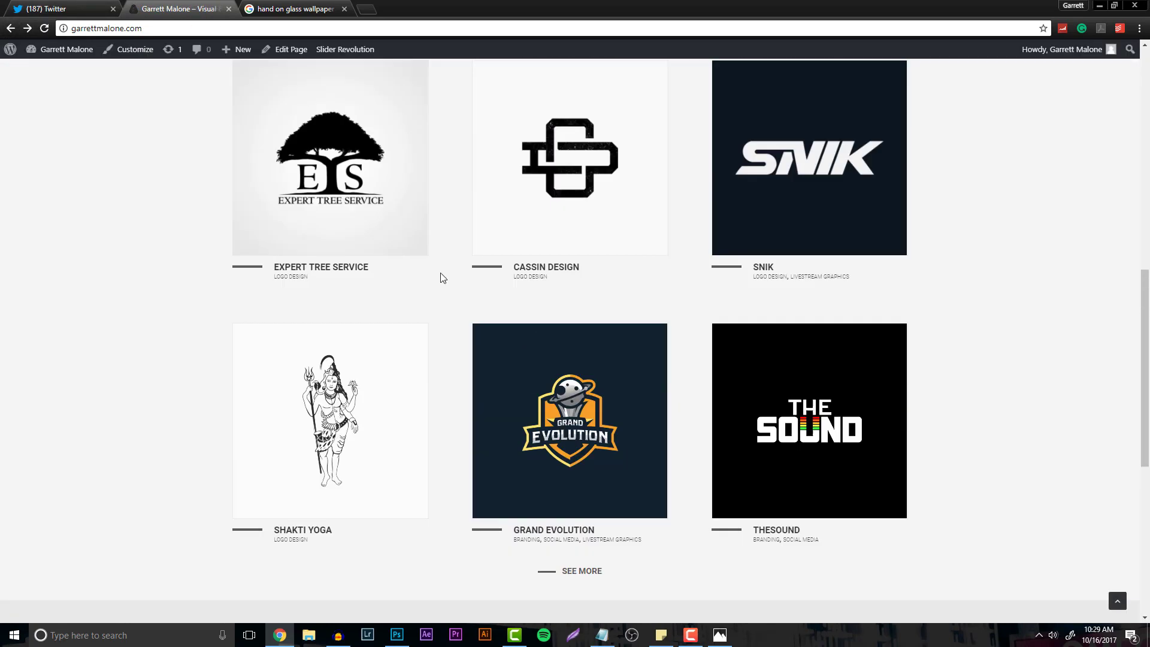
Read the portfolio website's About page and close the website's browser tab.
{"action": "scroll", "coordinate": [455, 278], "scroll_direction": "down", "scroll_amount": 3}
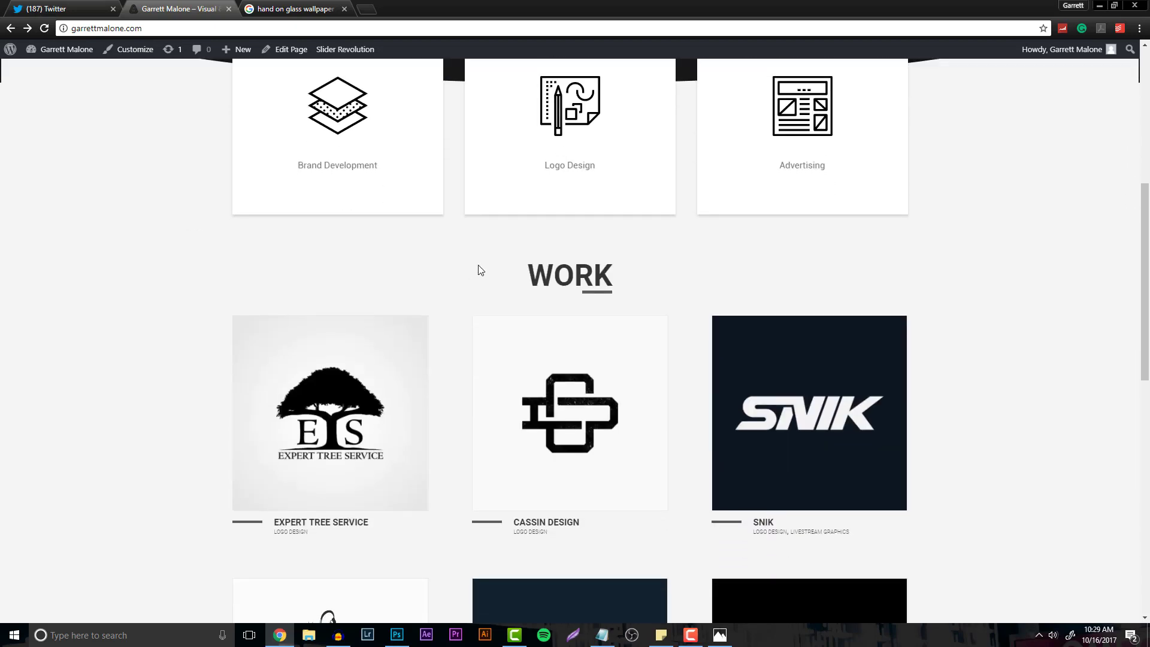
{"action": "scroll", "coordinate": [479, 270], "scroll_direction": "up", "scroll_amount": 6}
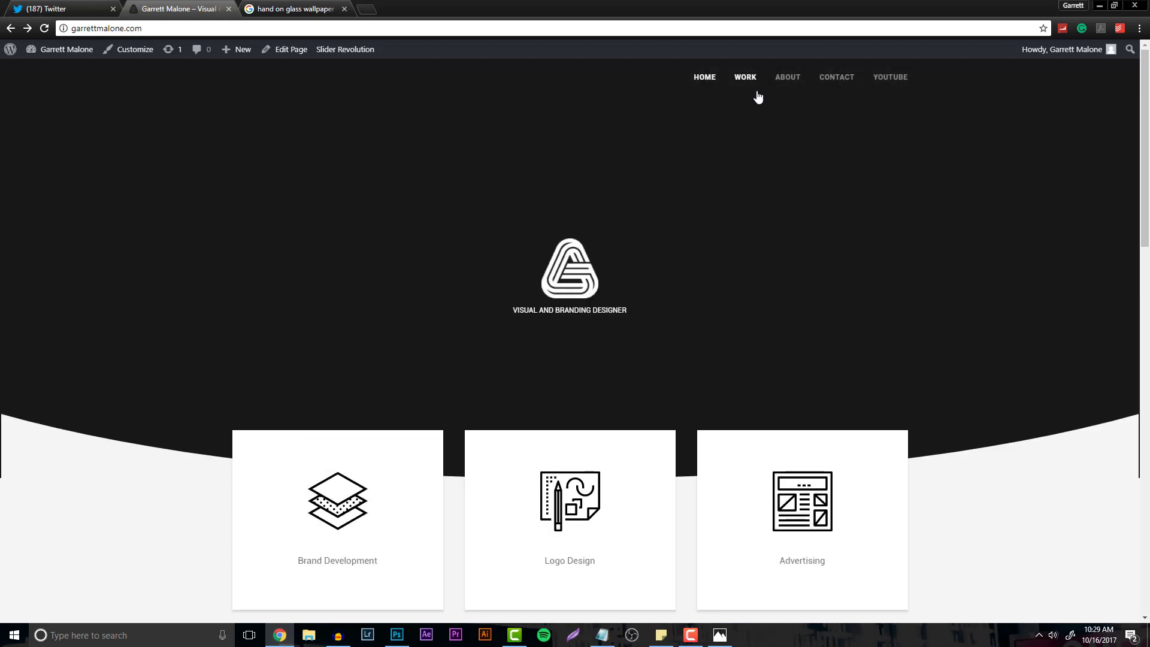
{"action": "left_click", "coordinate": [785, 83]}
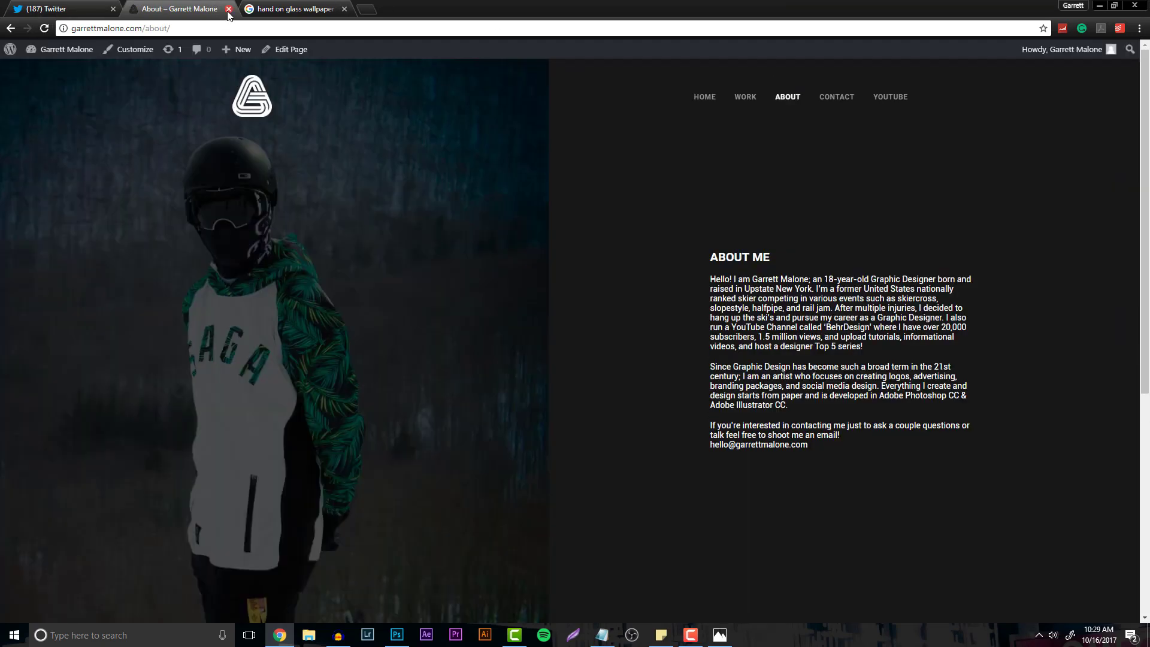
{"action": "left_click", "coordinate": [228, 9]}
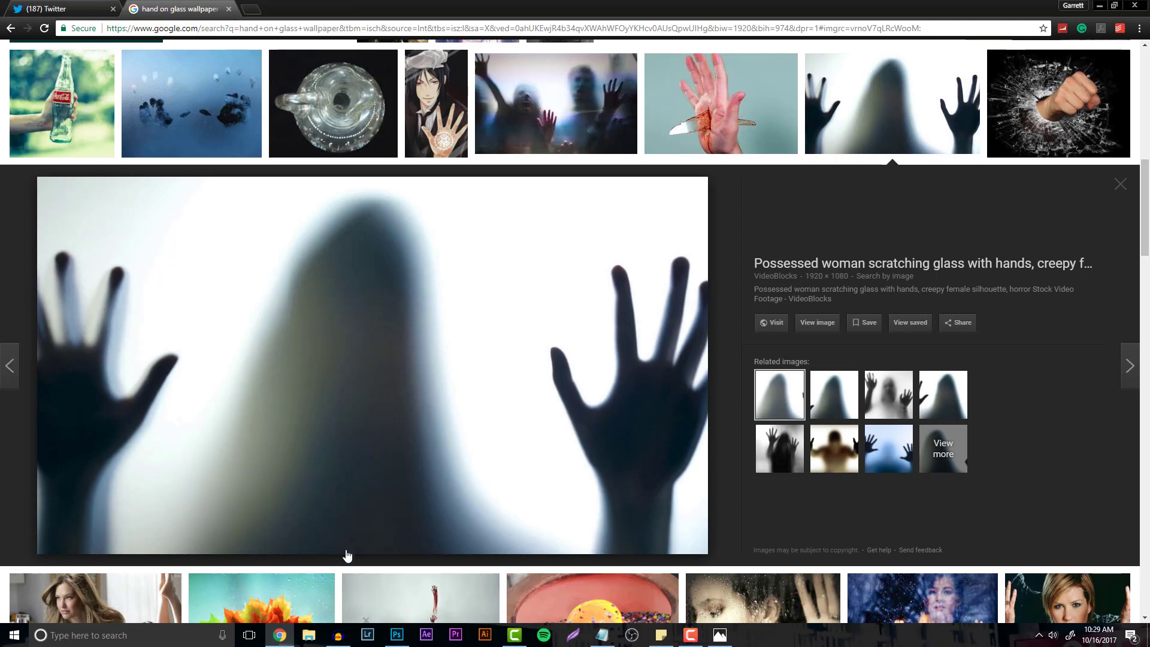
Switch back to Photoshop and inspect the whole header banner at 66.67% zoom.
{"action": "left_click", "coordinate": [396, 635]}
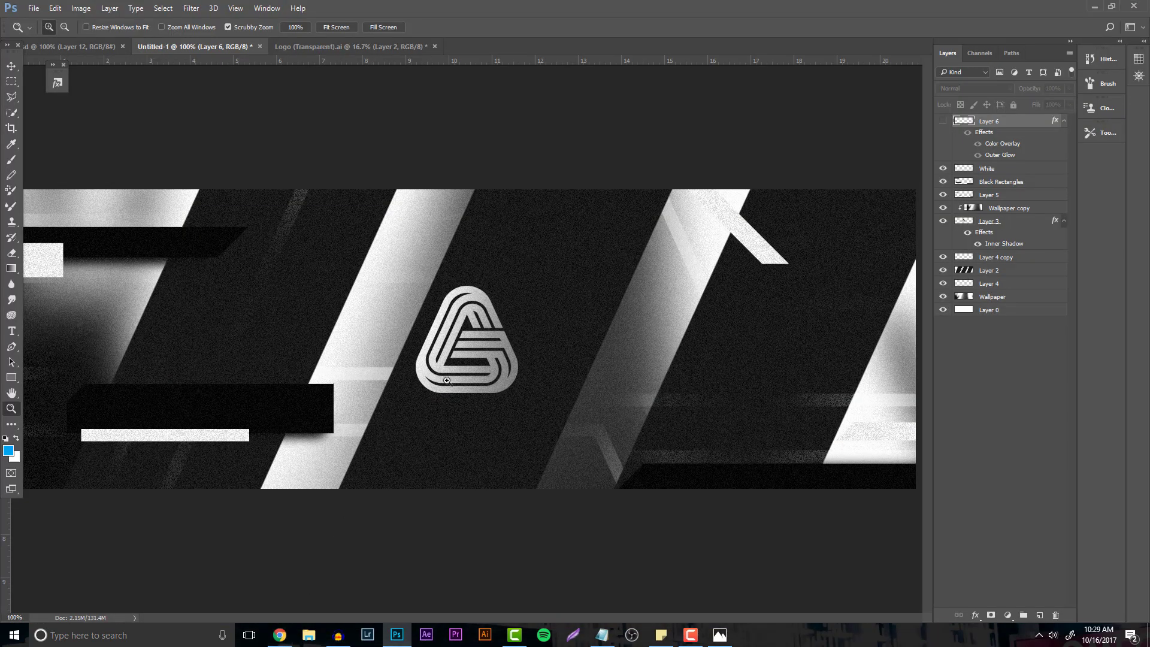
{"action": "scroll", "coordinate": [432, 376], "scroll_direction": "down", "scroll_amount": 2}
{"action": "scroll", "coordinate": [433, 376], "scroll_direction": "up", "scroll_amount": 1}
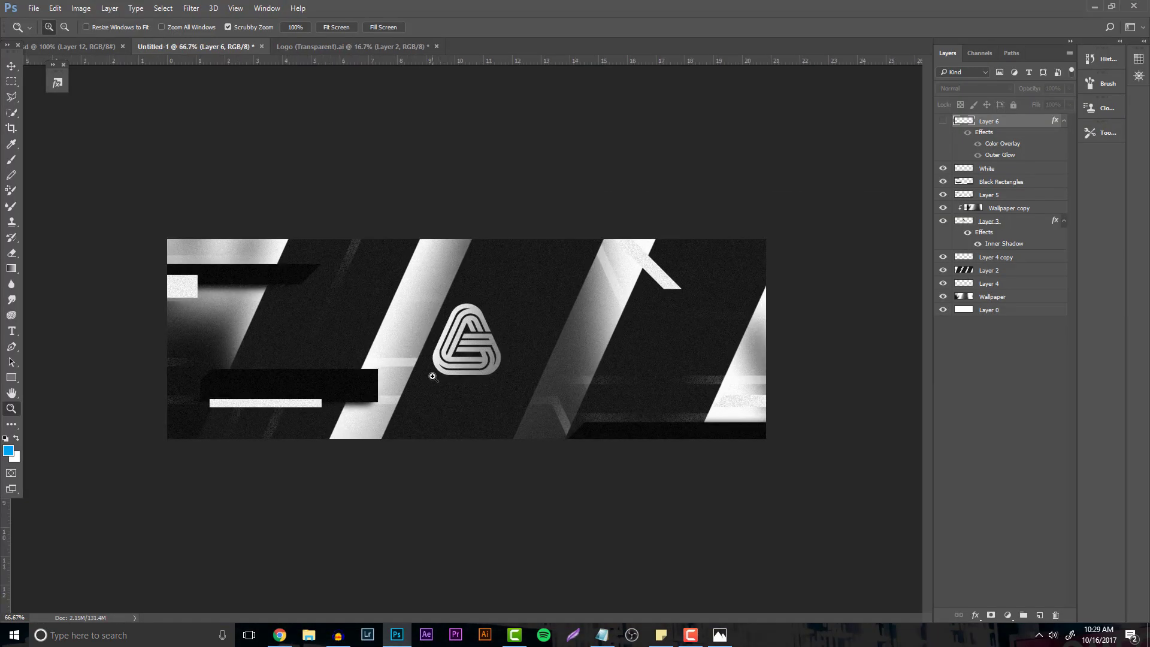